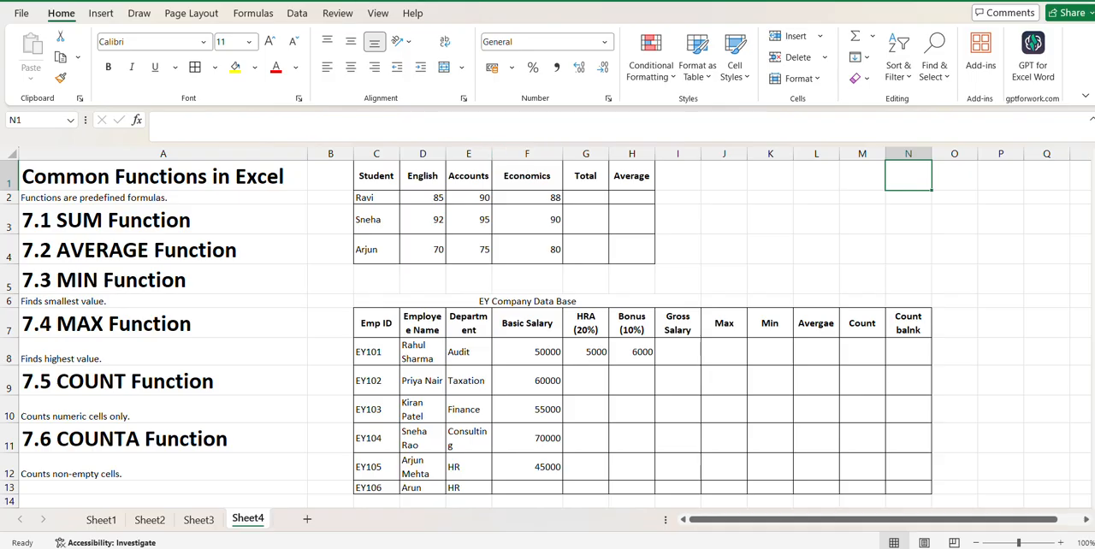
- Look through the function library categories, from AutoSum, Financial, Logical and Text to Math & Trig and the Statistical functions
click(253, 13)
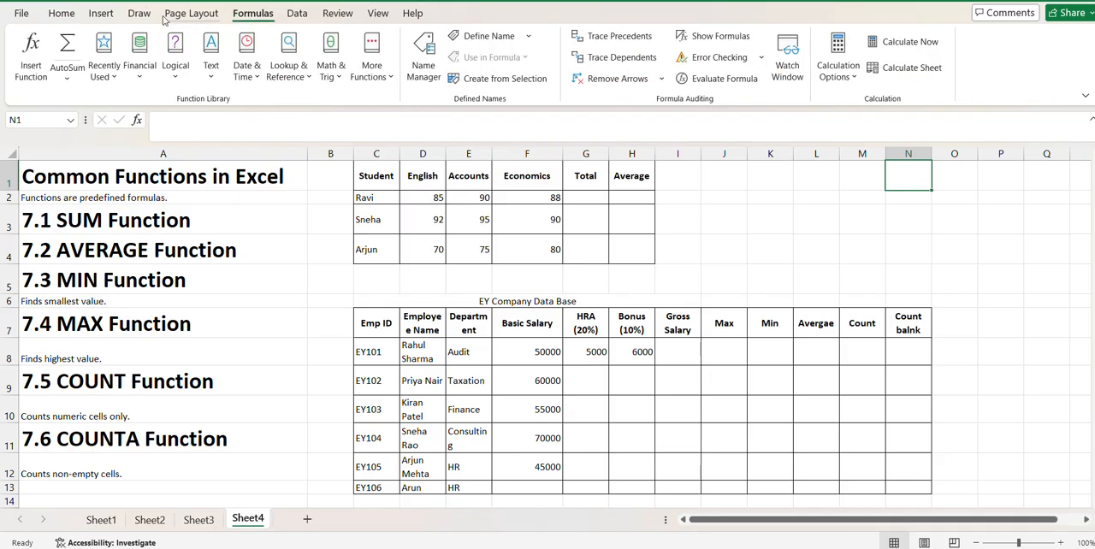
click(67, 83)
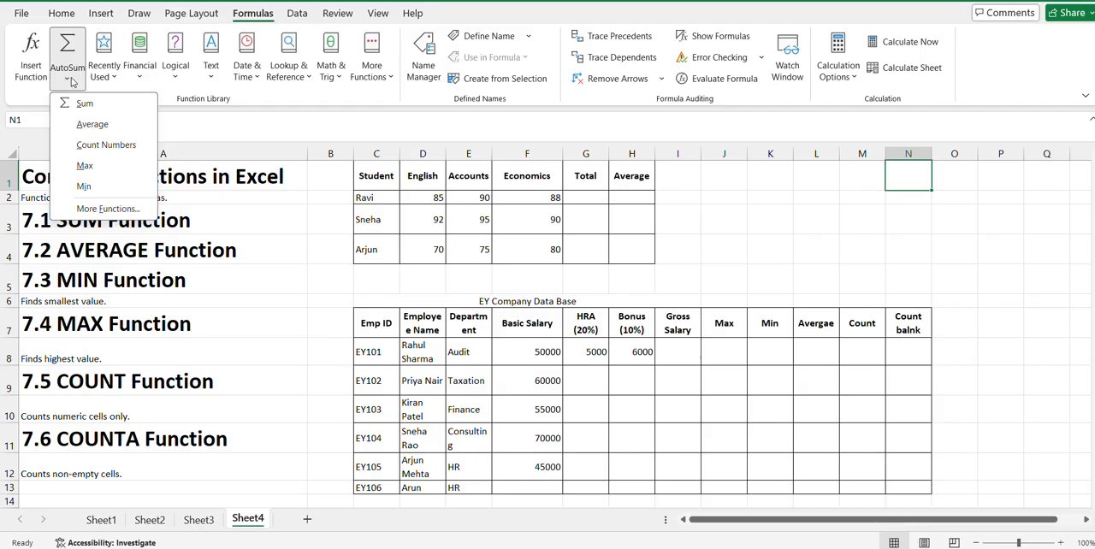
click(134, 76)
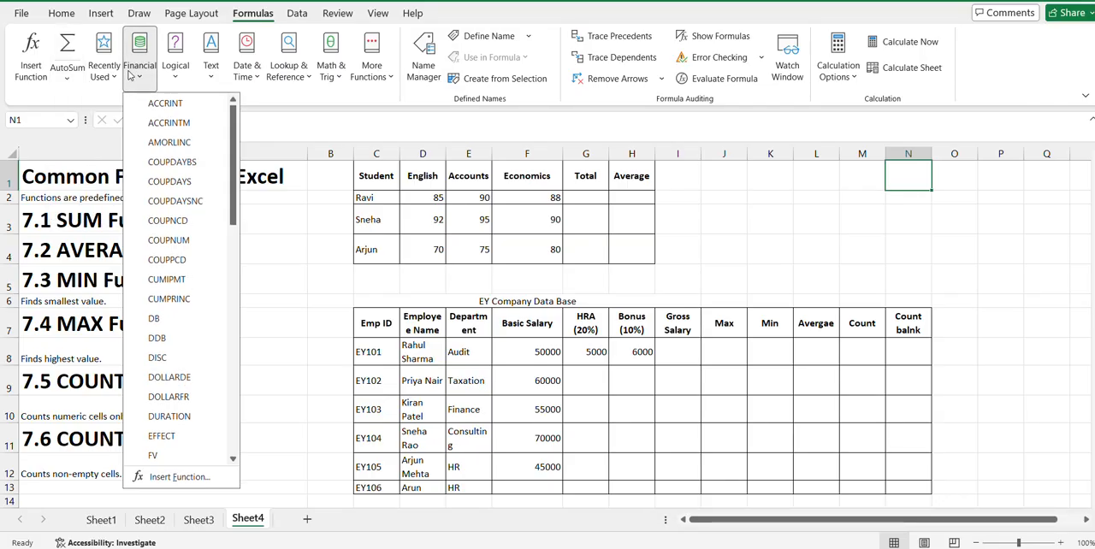
click(175, 80)
click(175, 79)
click(212, 75)
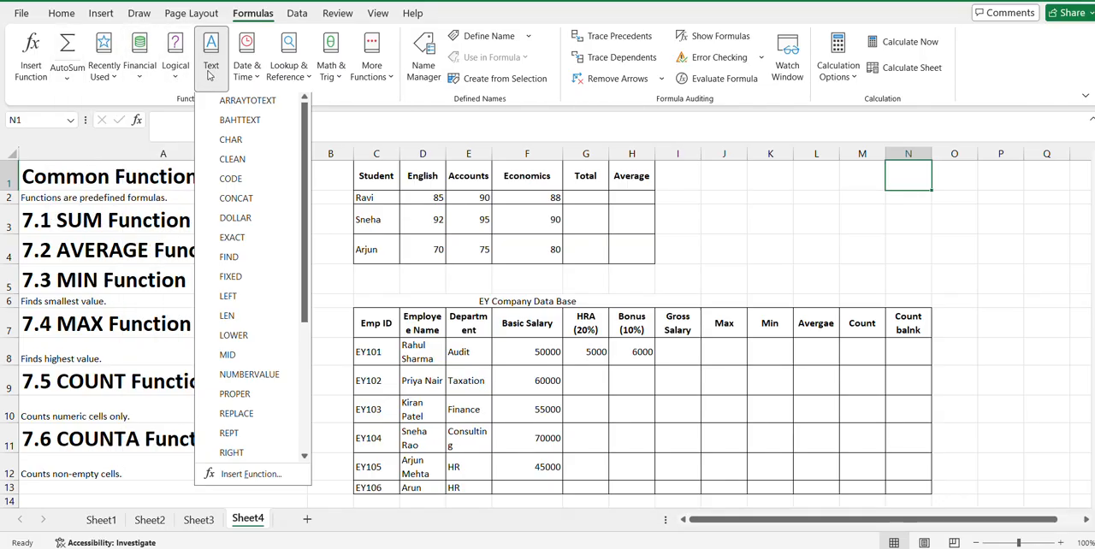
click(239, 76)
click(243, 75)
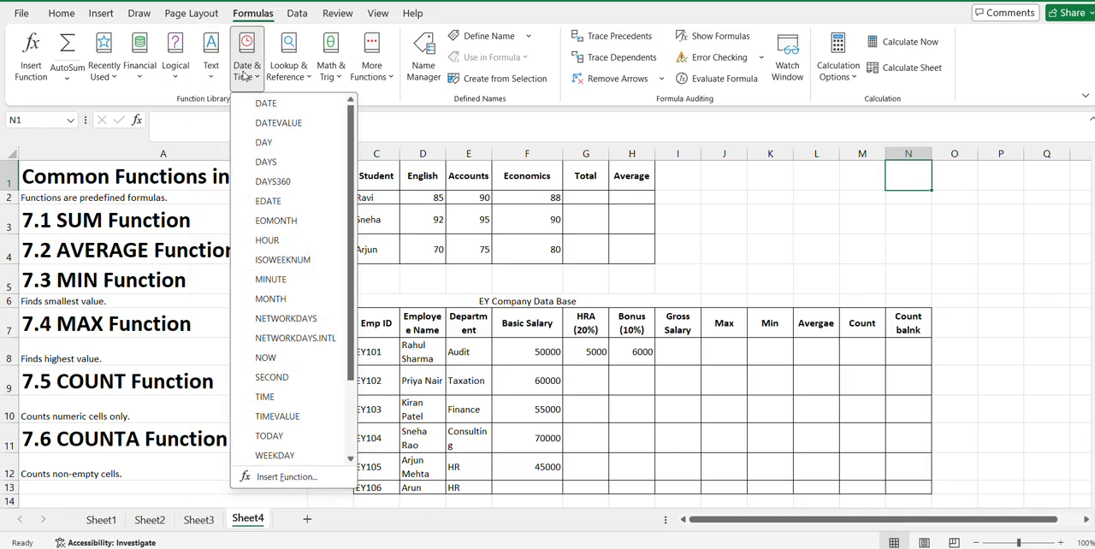
click(282, 75)
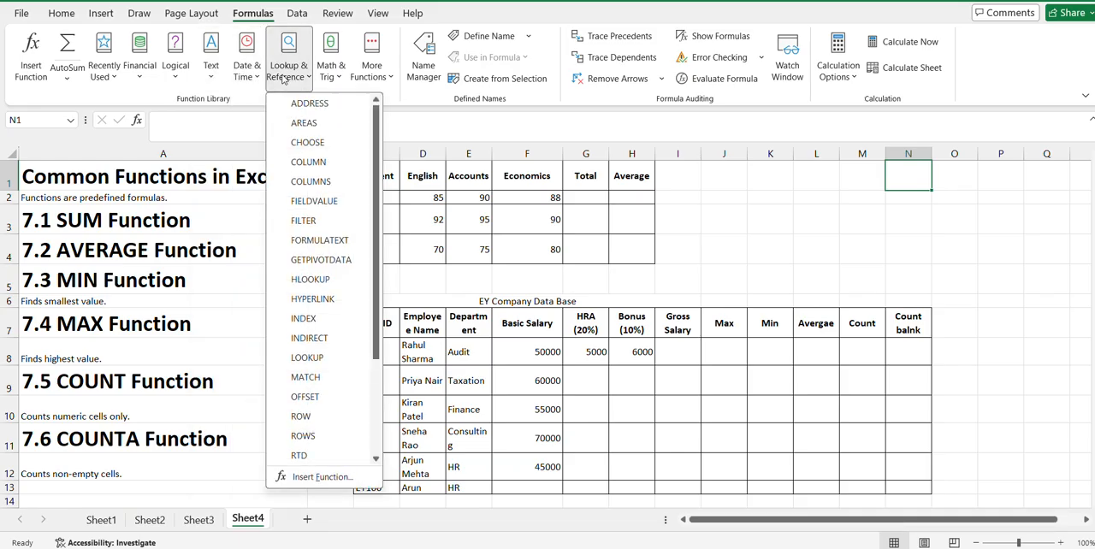
click(336, 77)
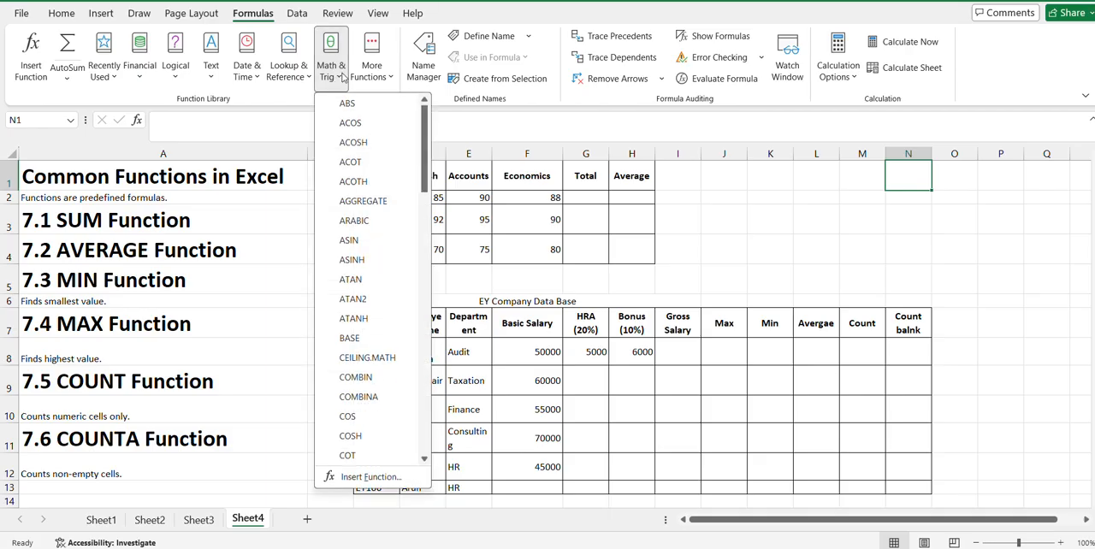
click(367, 79)
click(367, 79)
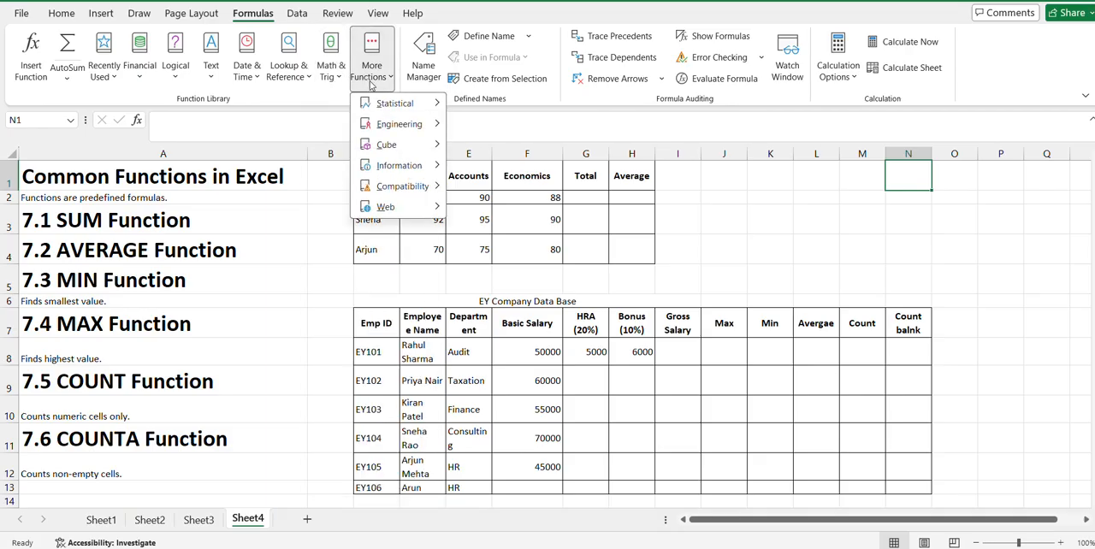
mouse_move(393, 104)
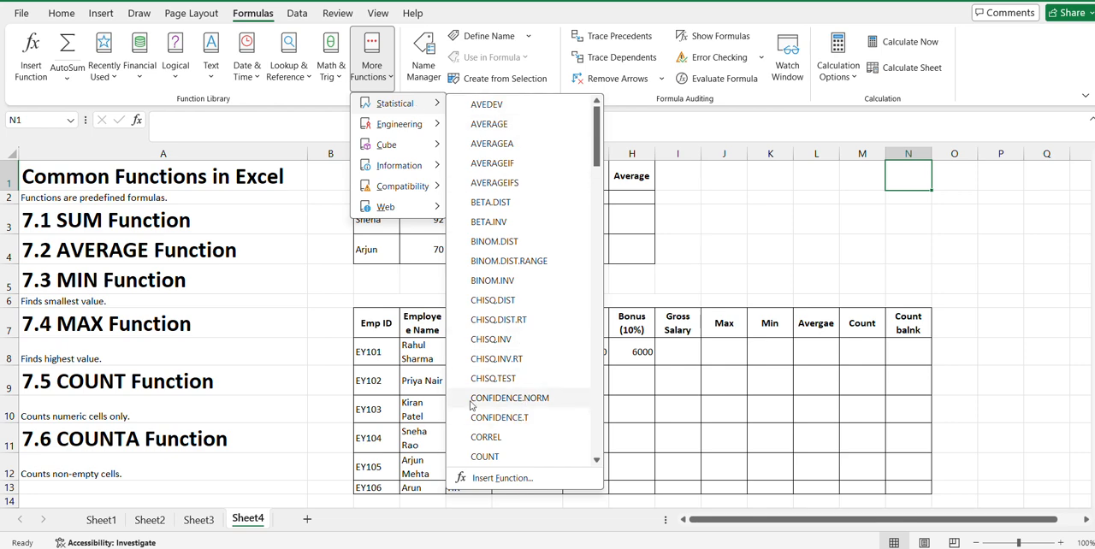
- Review the AutoSum functions and browse the full Statistical list in the Insert Function dialog without inserting anything
click(73, 74)
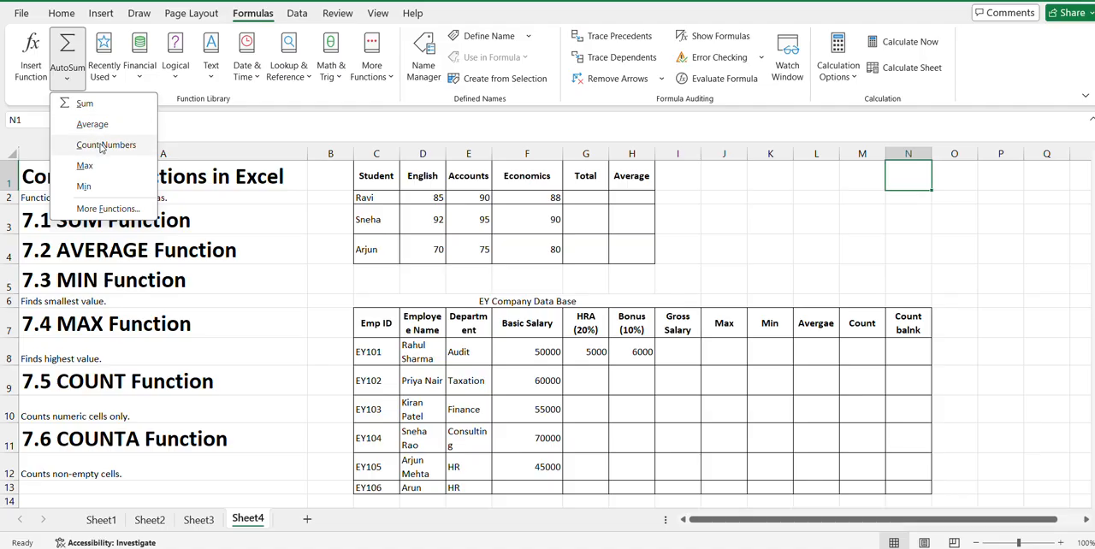
click(92, 209)
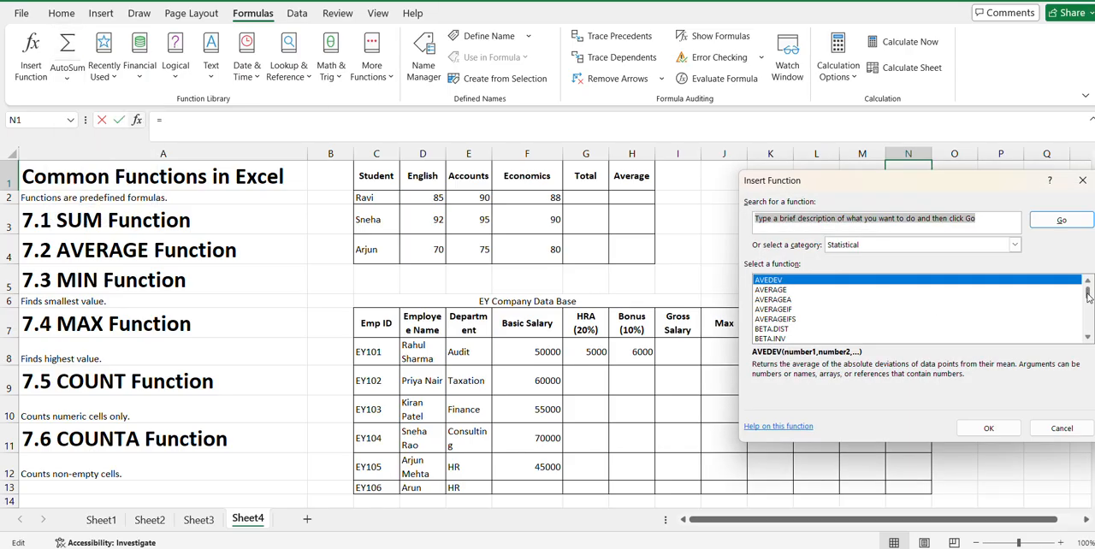
drag(1089, 293, 1089, 330)
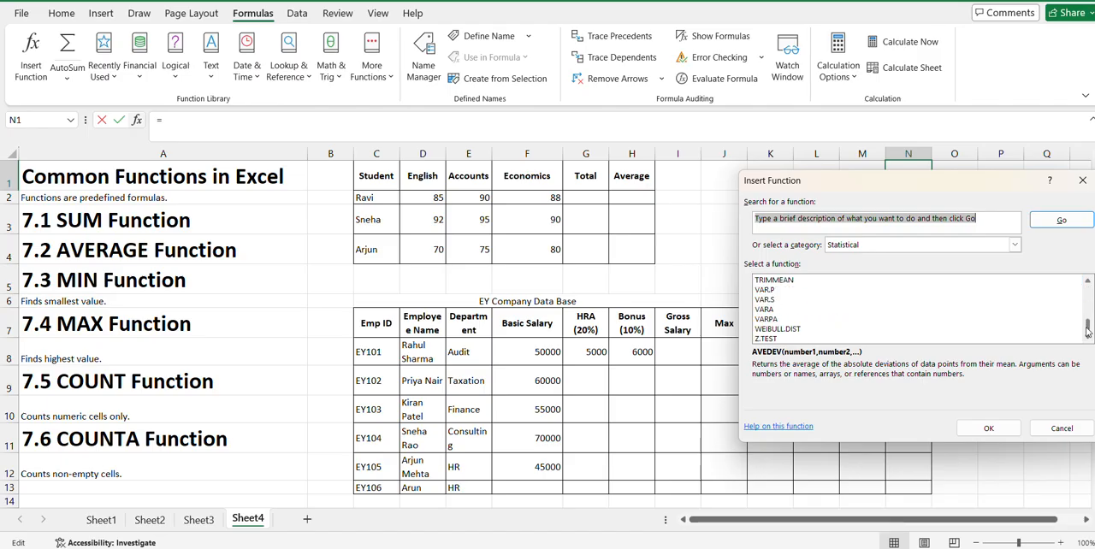
click(1082, 180)
click(76, 71)
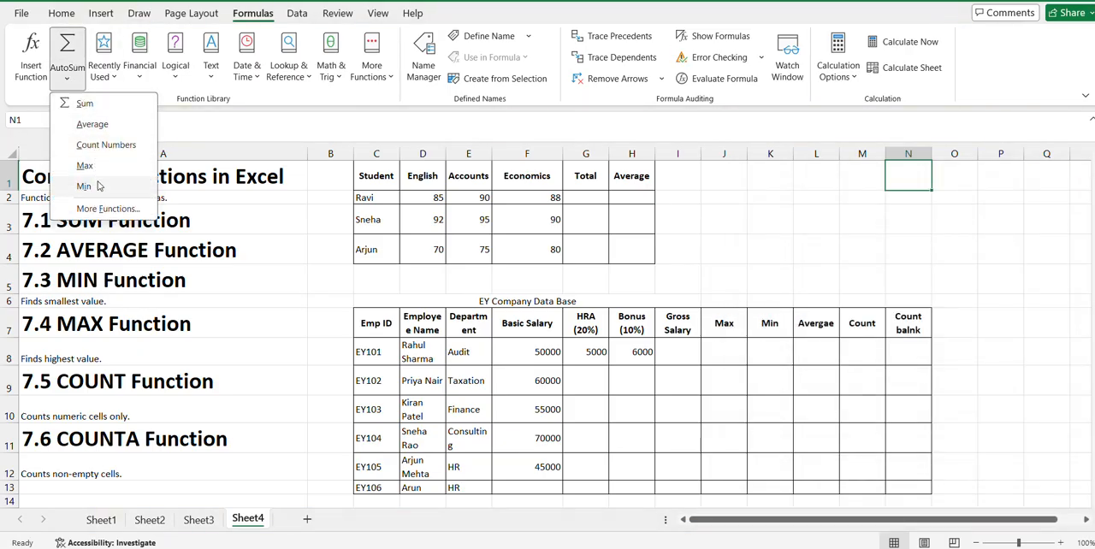
click(191, 224)
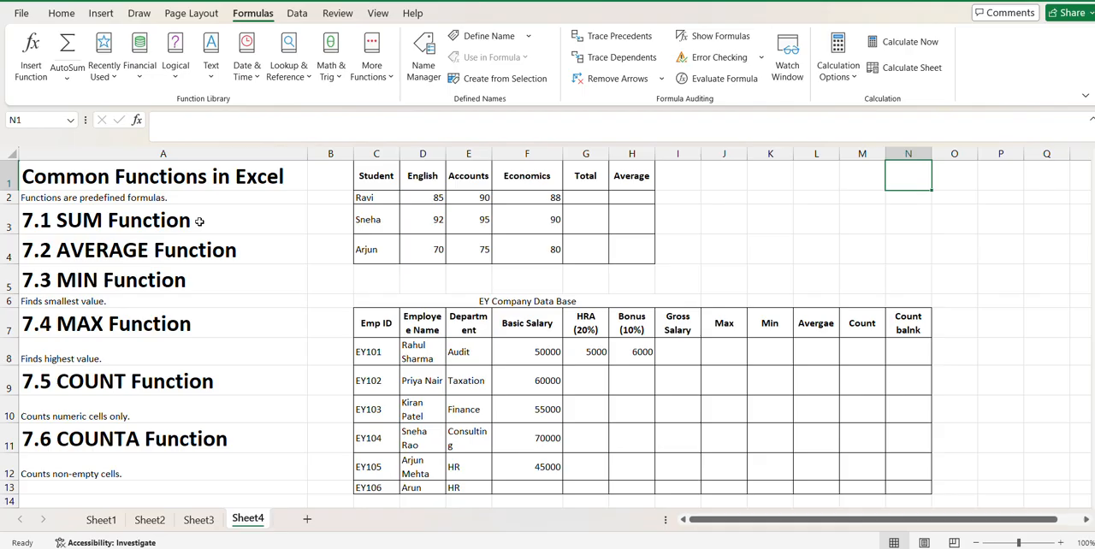
- Review the notes in column A on the AVERAGE, MIN, MAX, COUNT and COUNTA functions
click(206, 252)
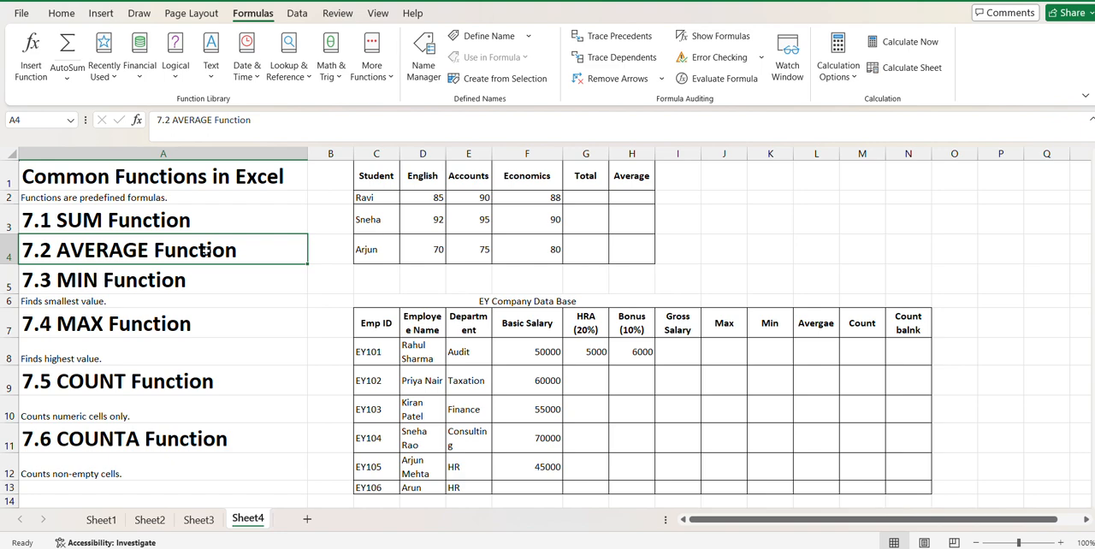
click(174, 282)
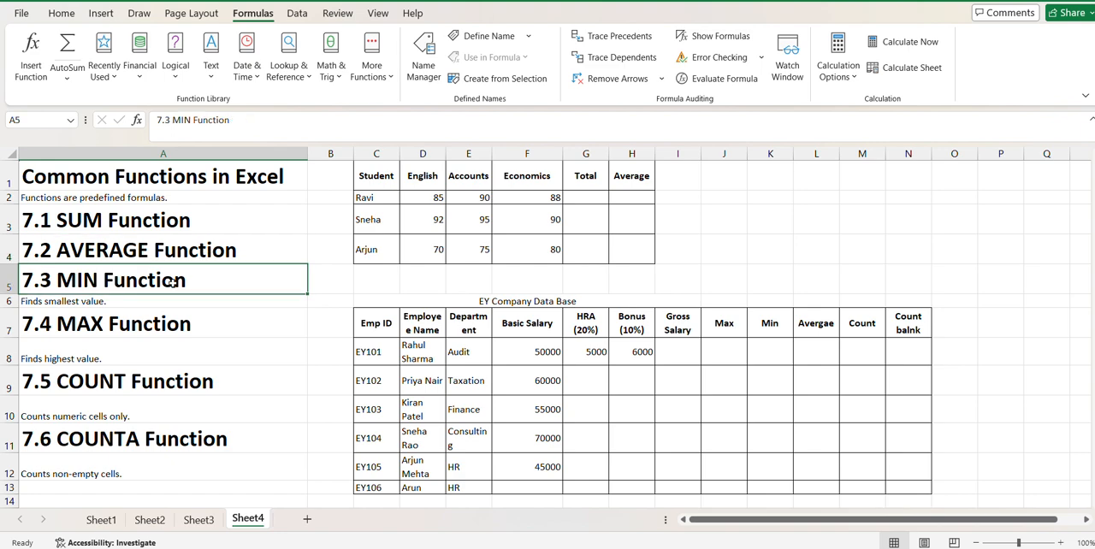
click(123, 307)
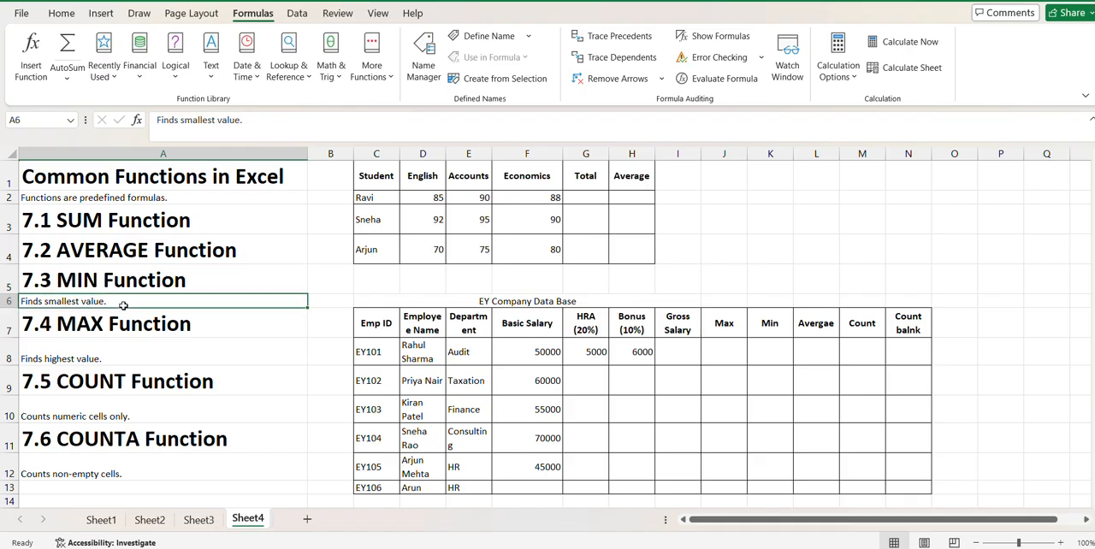
click(116, 358)
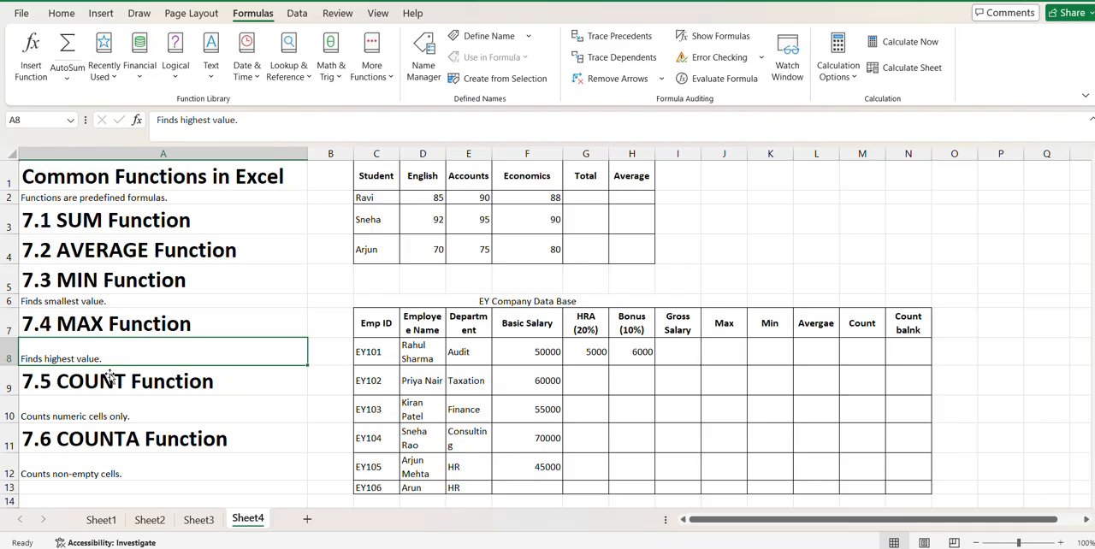
click(115, 421)
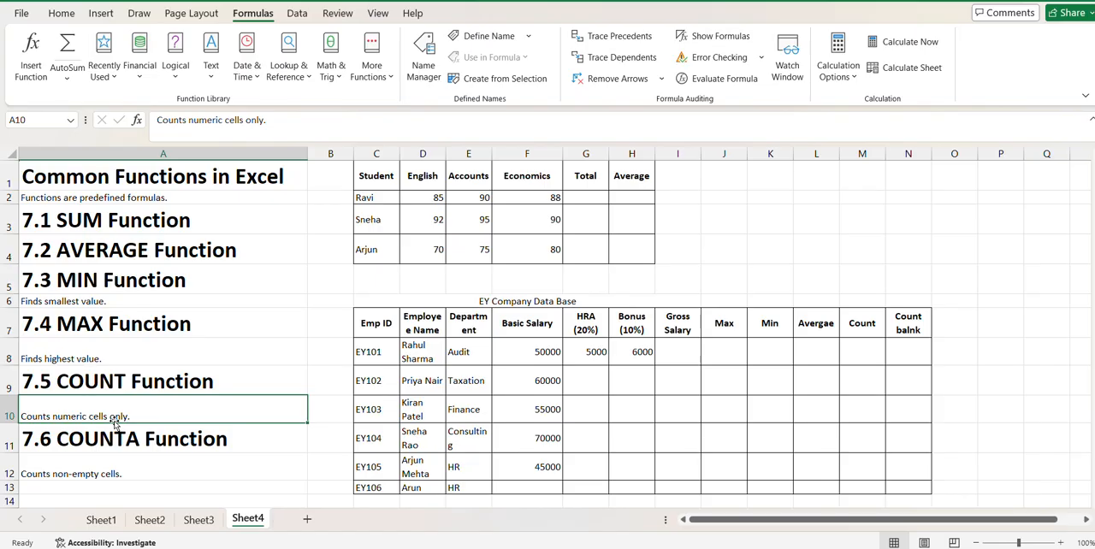
click(116, 477)
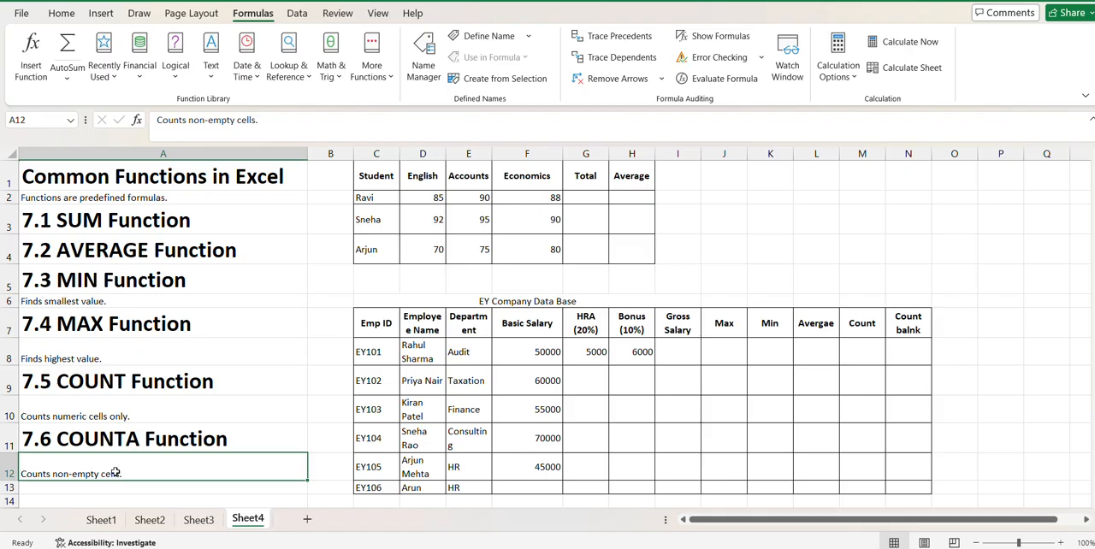
click(116, 417)
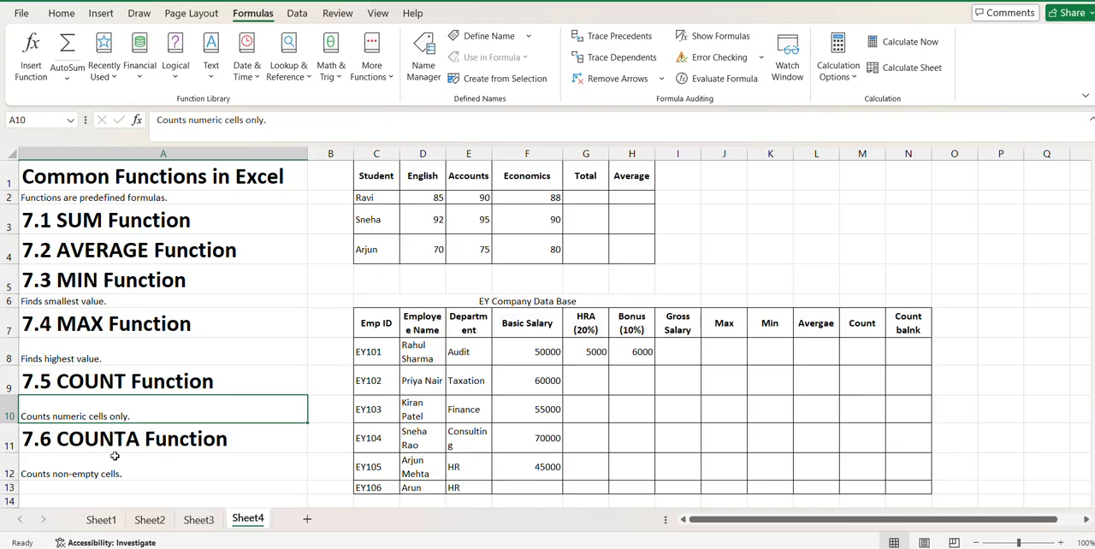
click(115, 456)
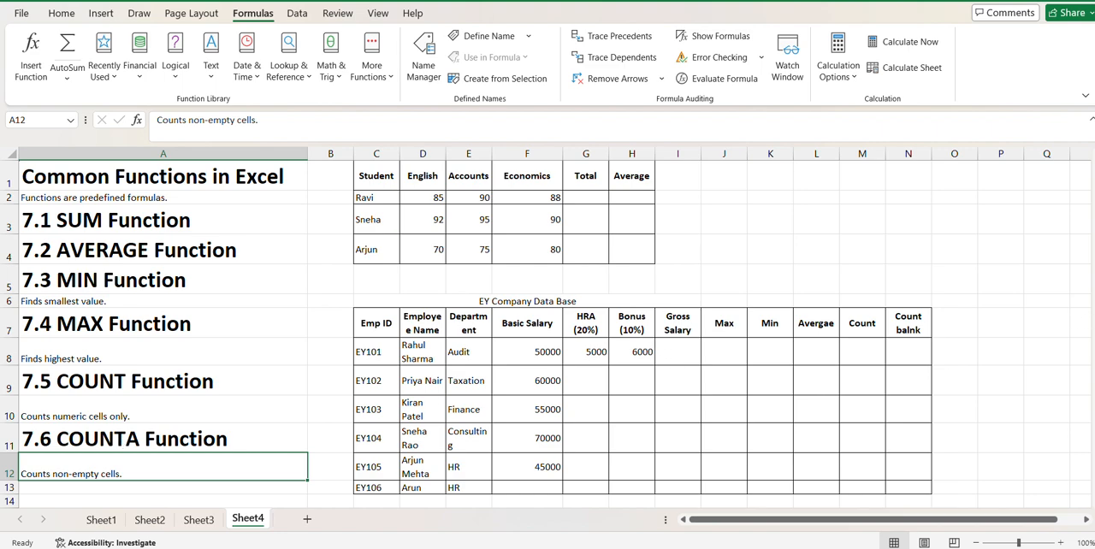
- Examine the student marks table's headers, student names and subject marks in C1:F4
click(372, 183)
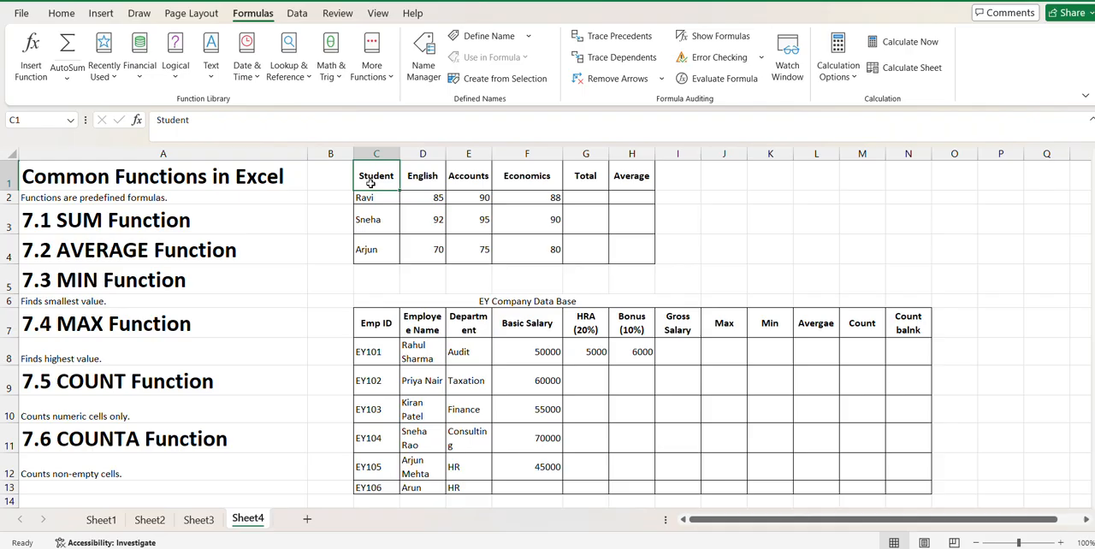
key(Right)
key(Right)
key(Left)
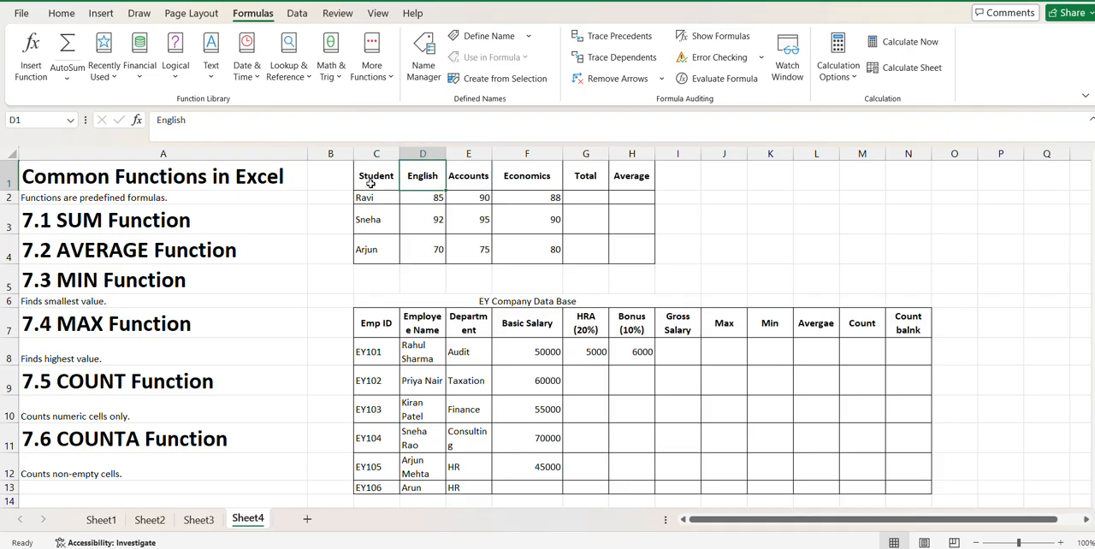
key(Left)
key(Down)
key(Down)
key(Down)
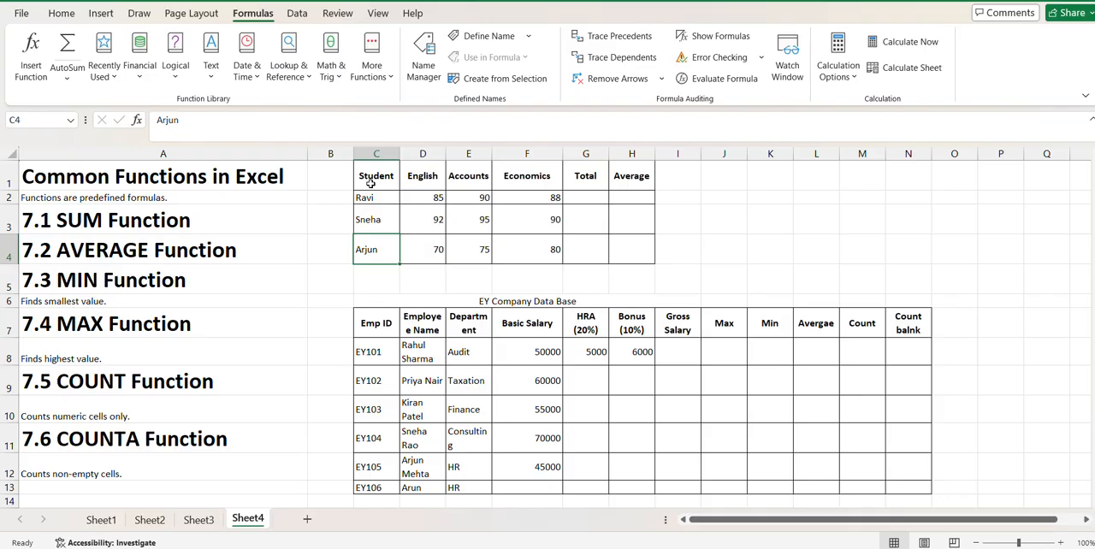
key(Up)
key(Up)
key(Up)
key(Right)
key(Right)
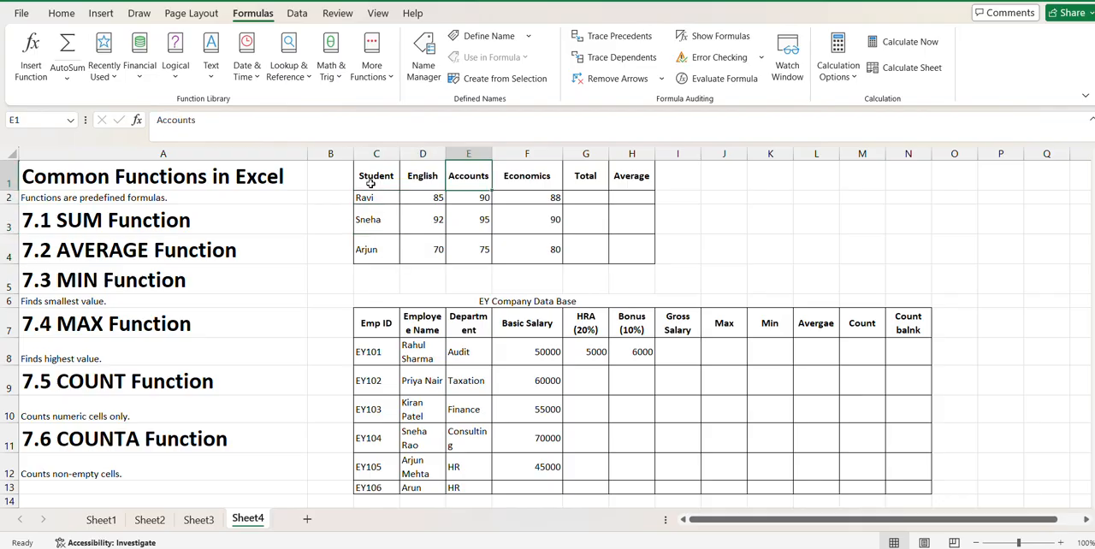
key(Right)
key(Down)
key(Down)
key(Down)
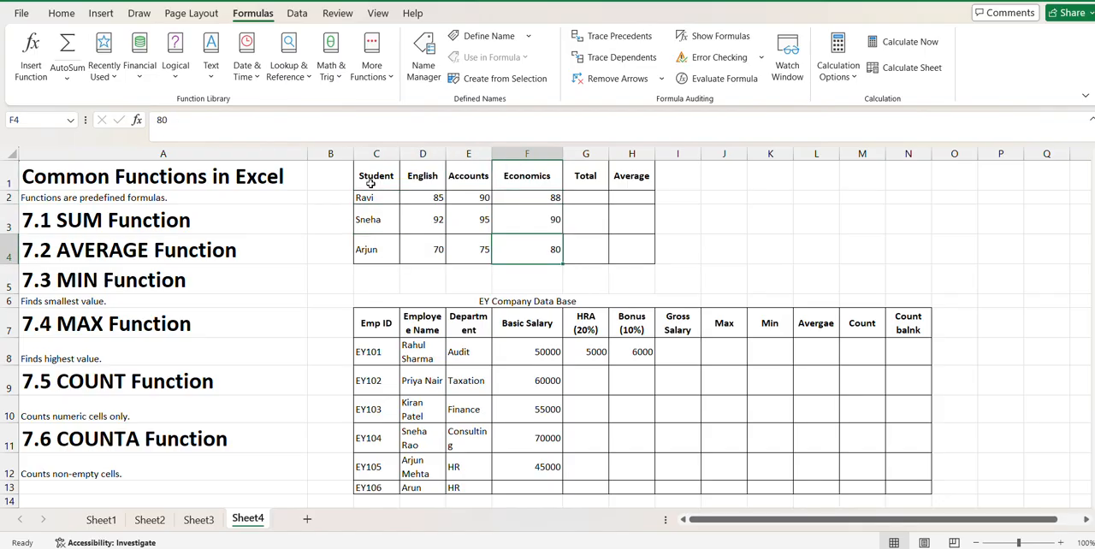
- Calculate the first student's total in cell G2 with the formula =SUM(D2:F2)
key(Up)
key(Up)
key(Right)
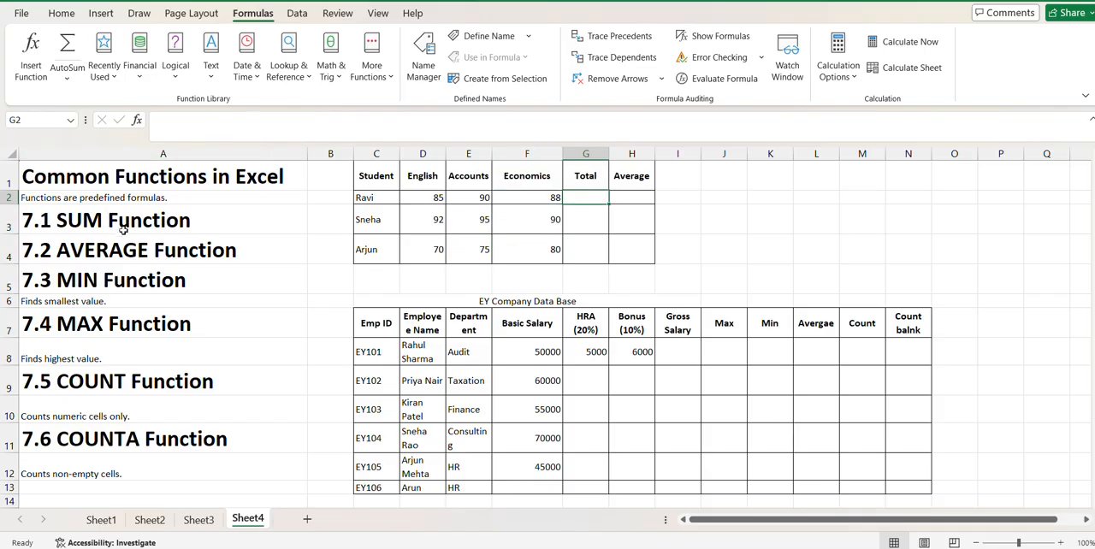
text(=Sum)
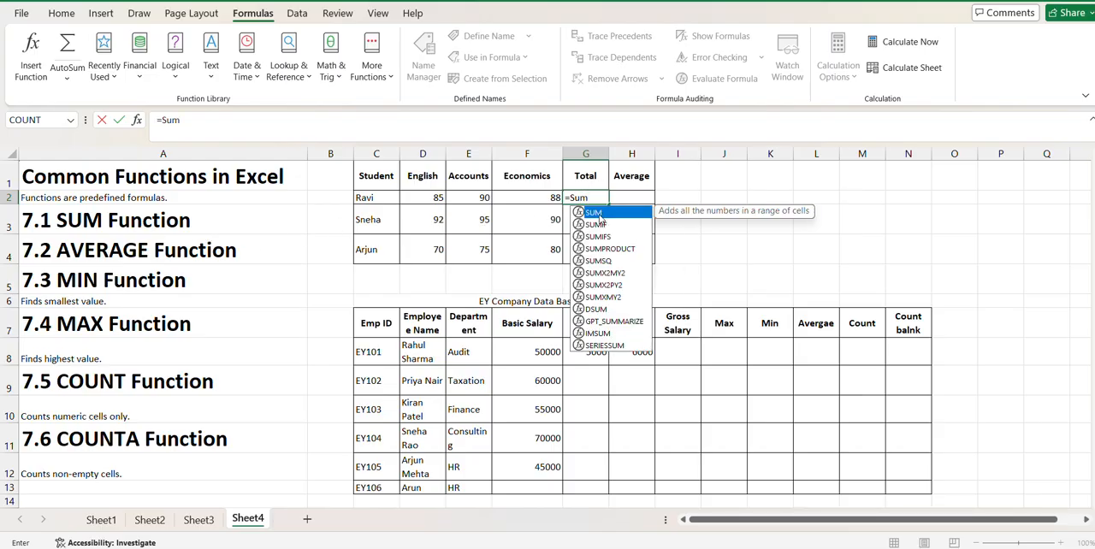
key(Tab)
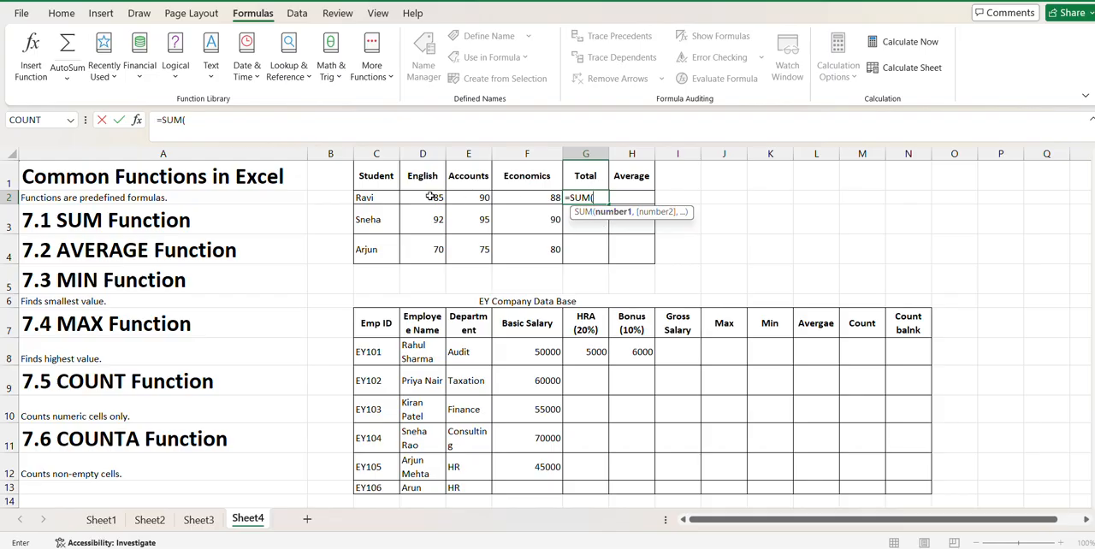
drag(431, 197, 512, 199)
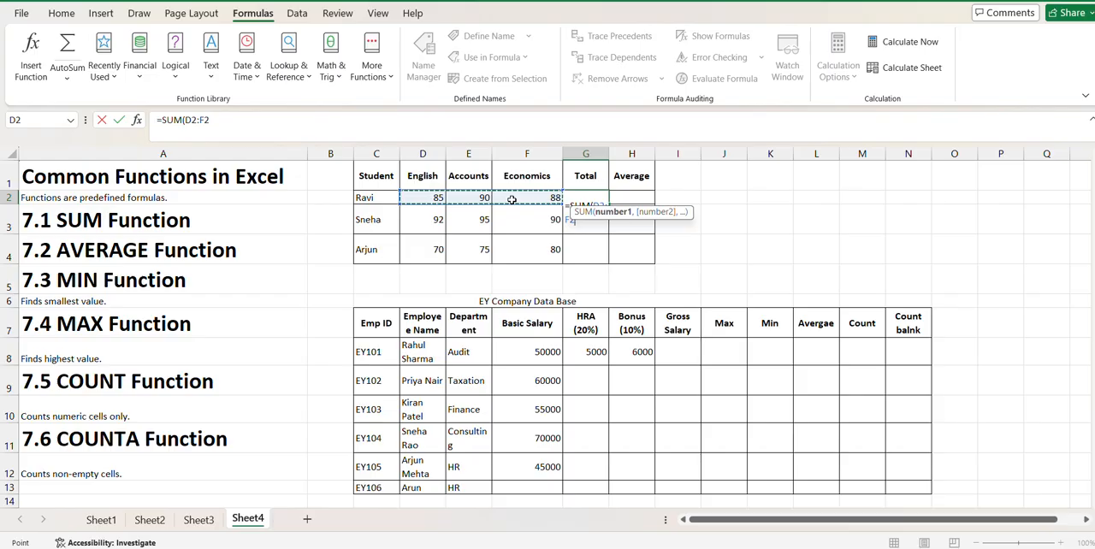
text())
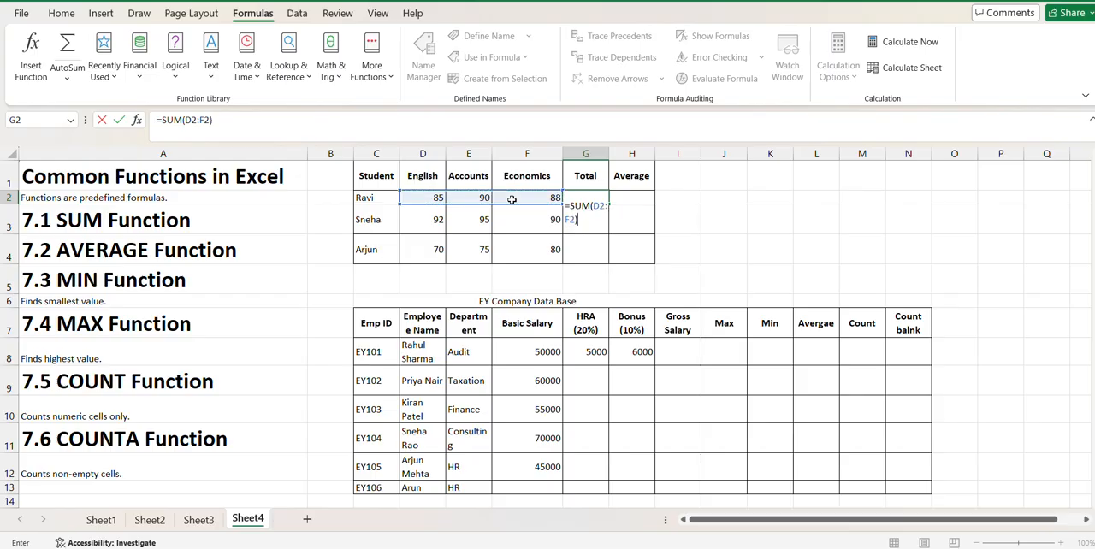
key(Return)
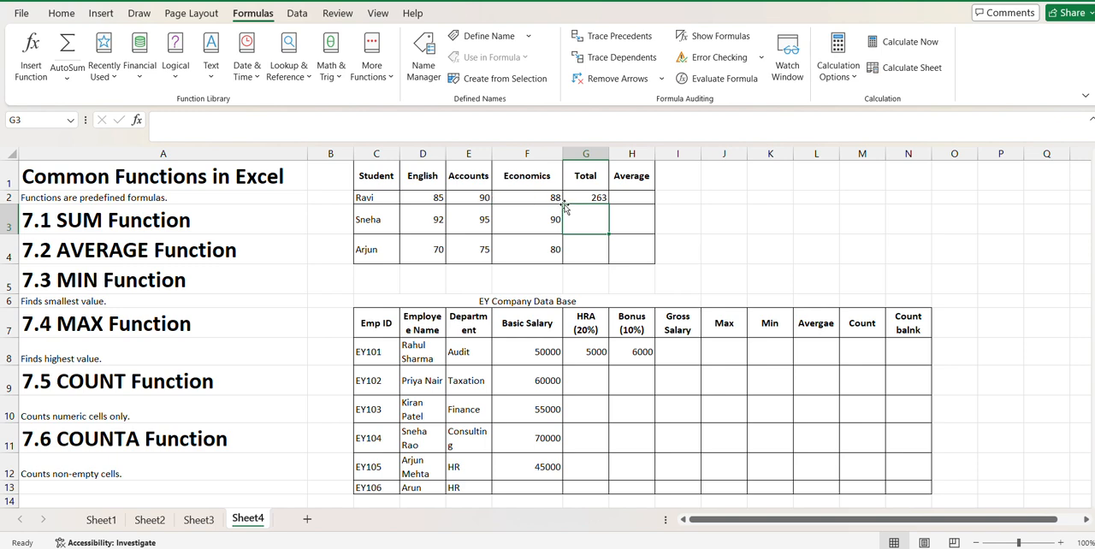
click(590, 197)
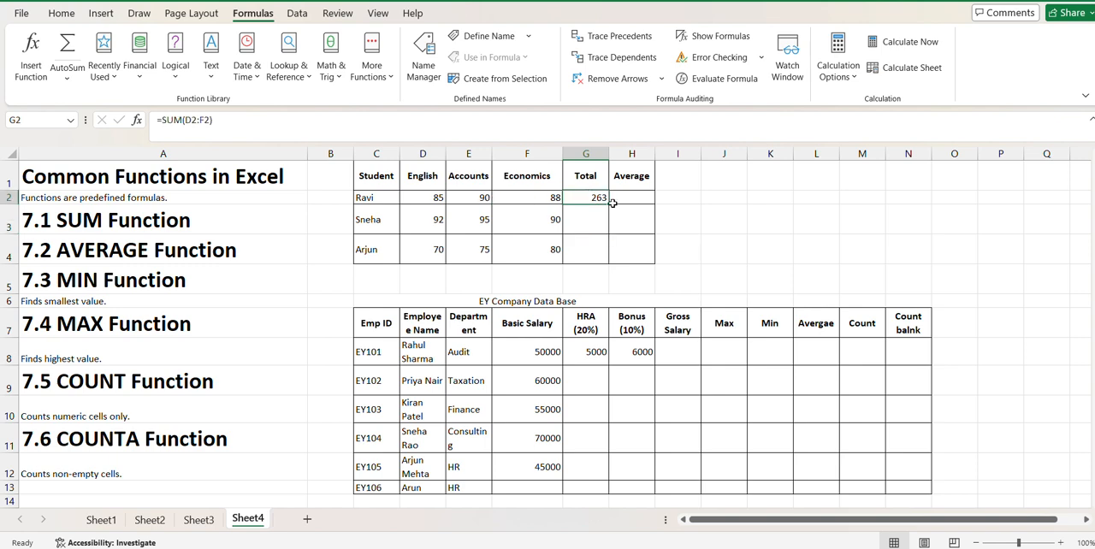
click(592, 212)
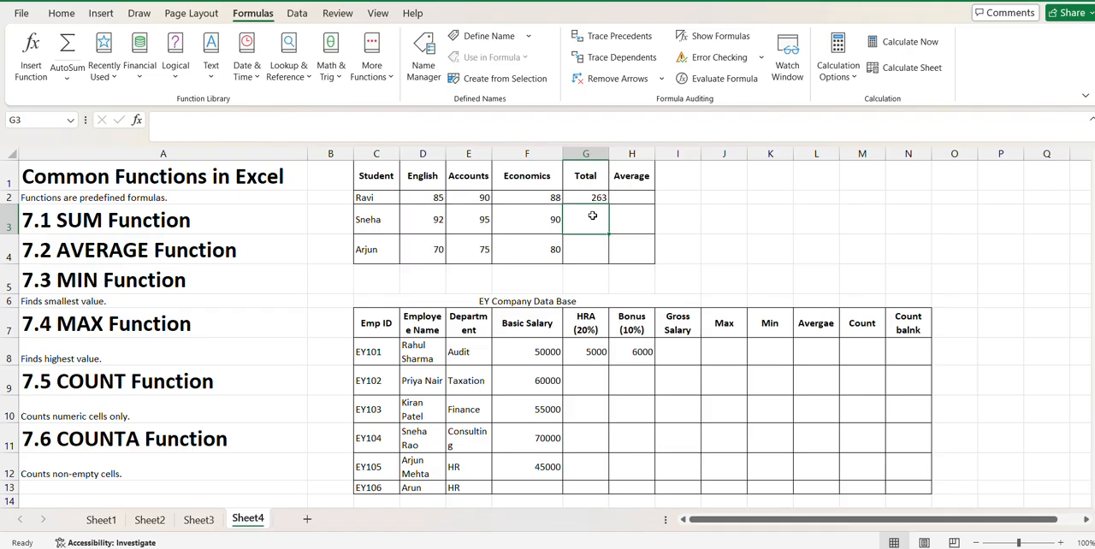
- Copy the total formula from G2 down to G4 for the remaining students
click(590, 249)
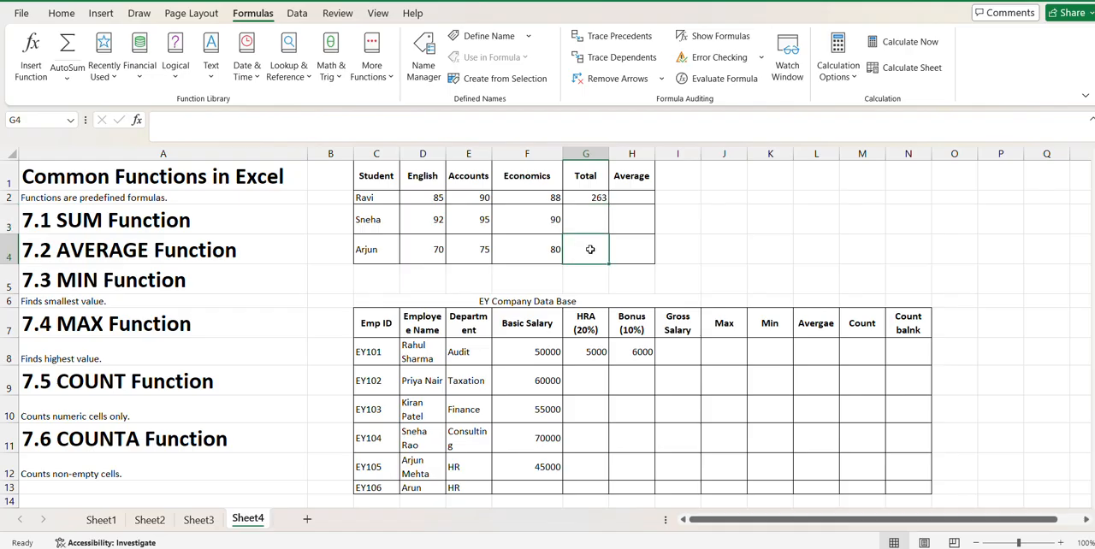
click(594, 197)
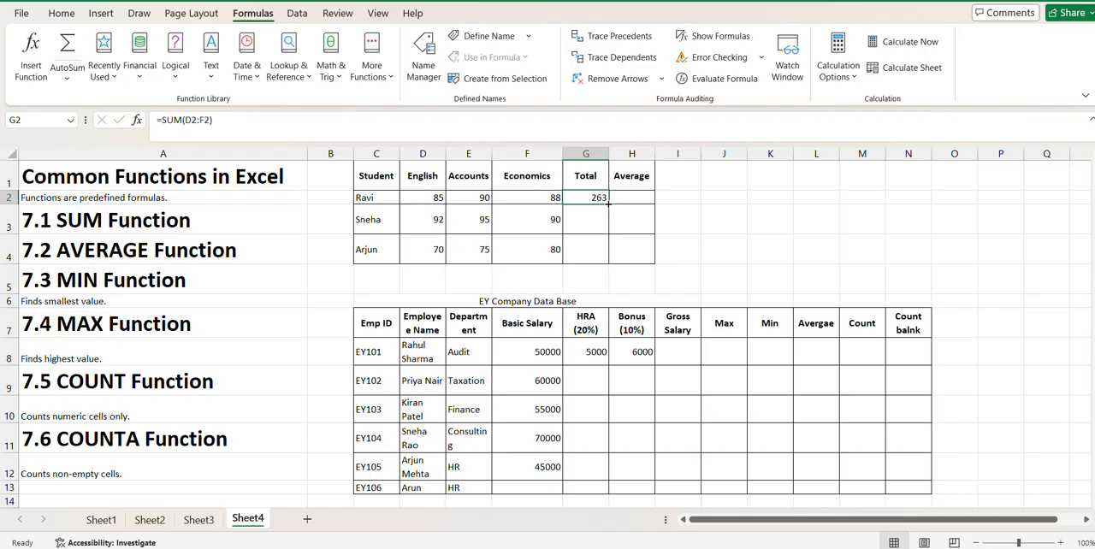
drag(608, 204, 606, 255)
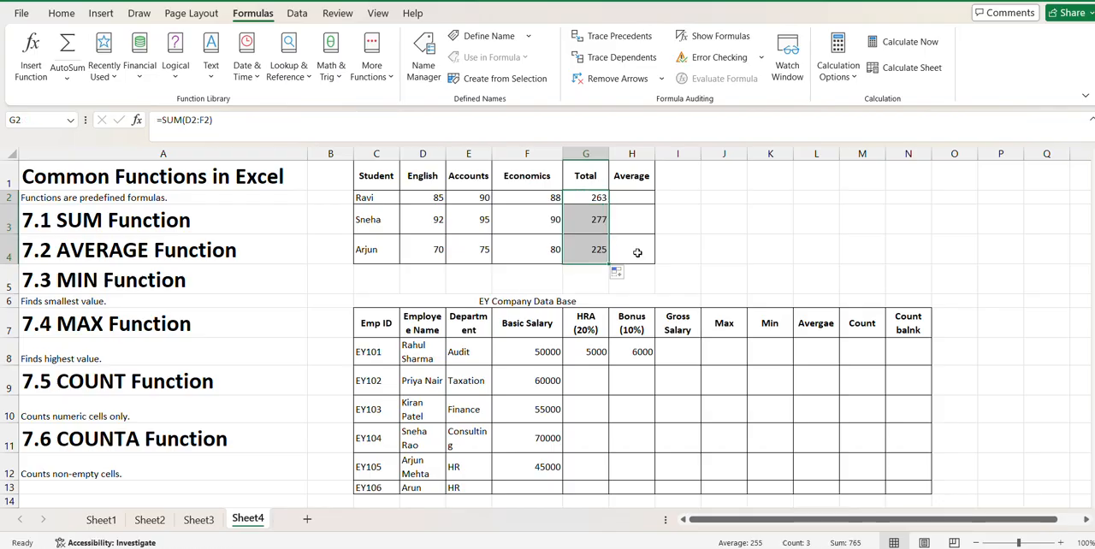
click(687, 251)
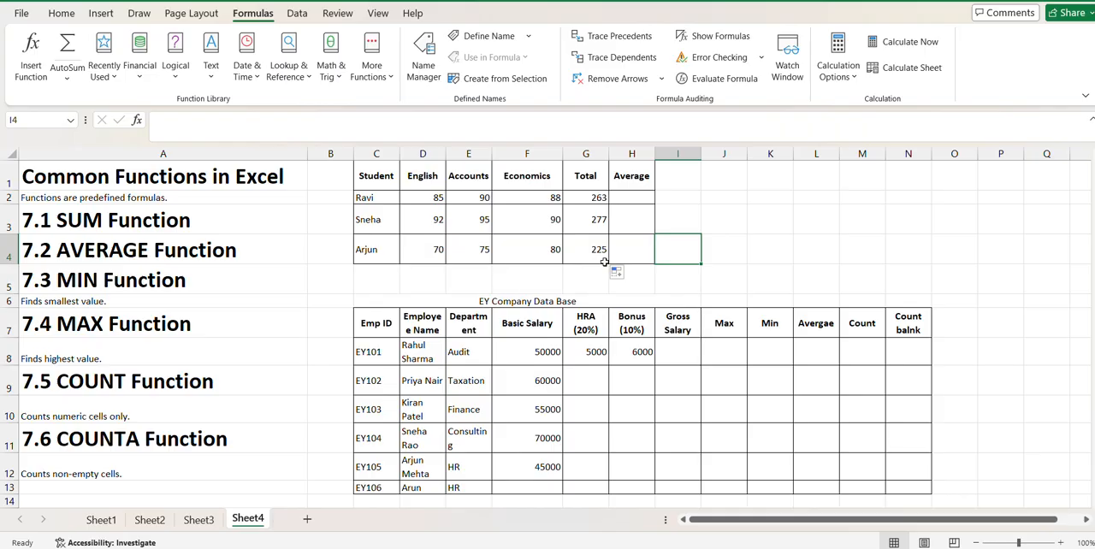
- Calculate the first student's average in H2 with =AVERAGE(D2:F2) and copy the formula down to H4
click(633, 193)
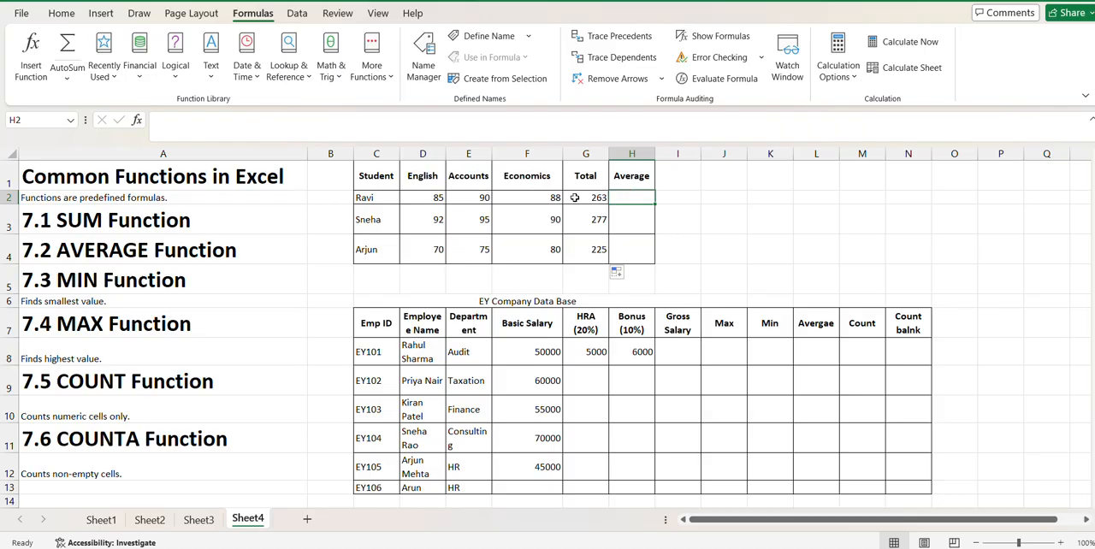
text(=)
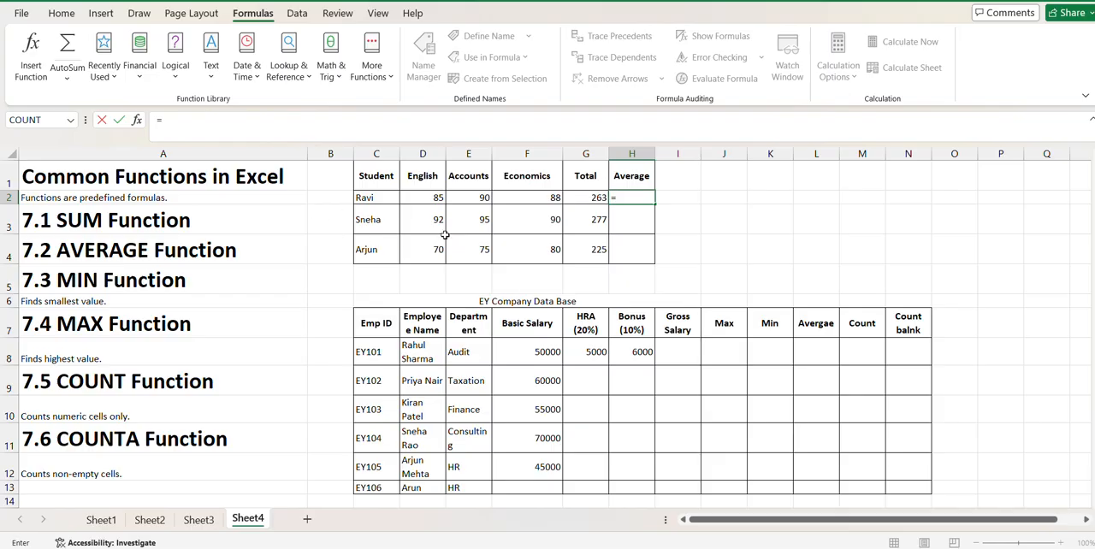
text(ave)
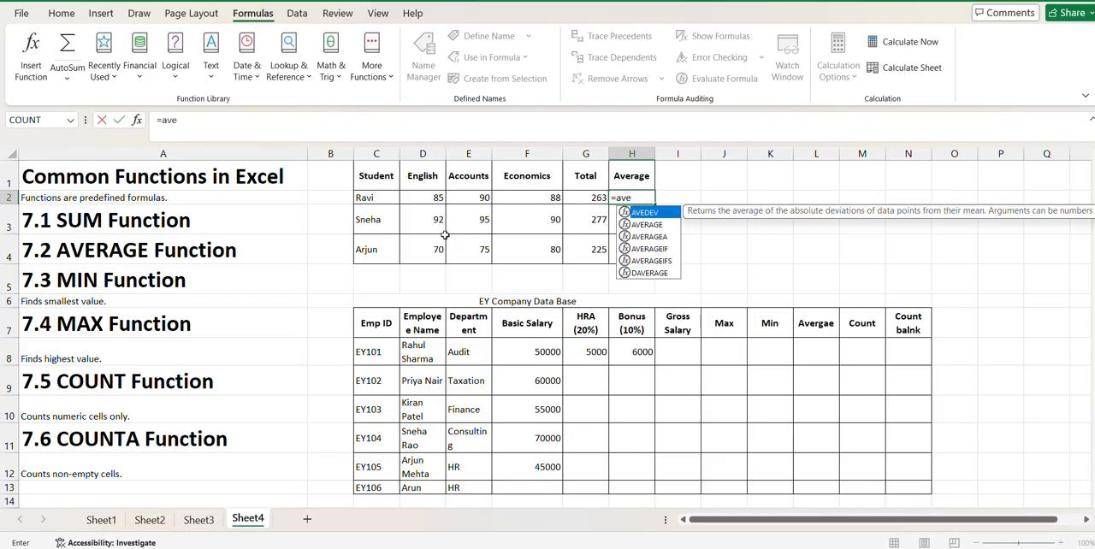
double_click(656, 224)
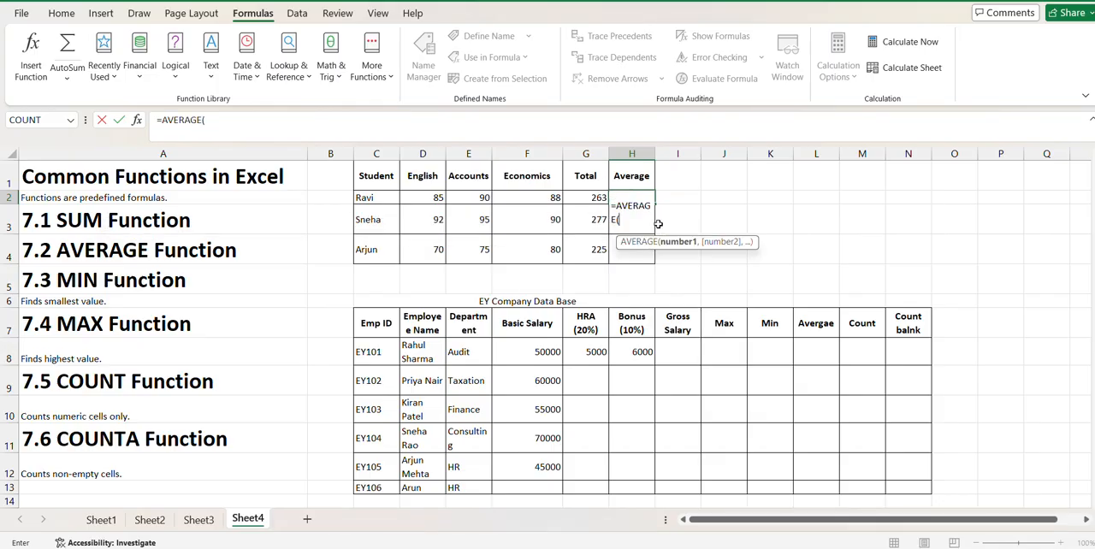
drag(434, 199, 535, 198)
text())
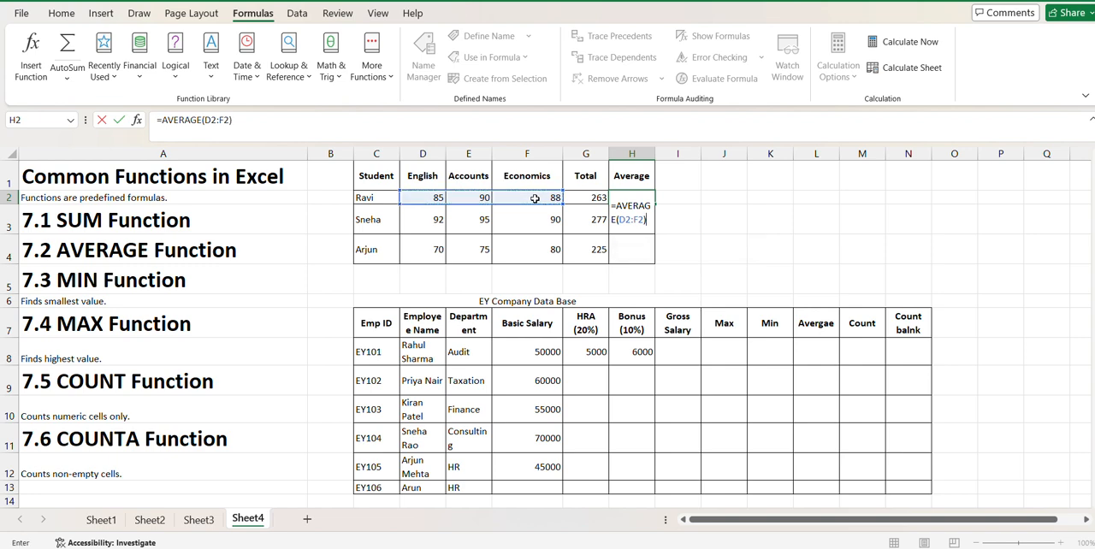
key(ctrl+Return)
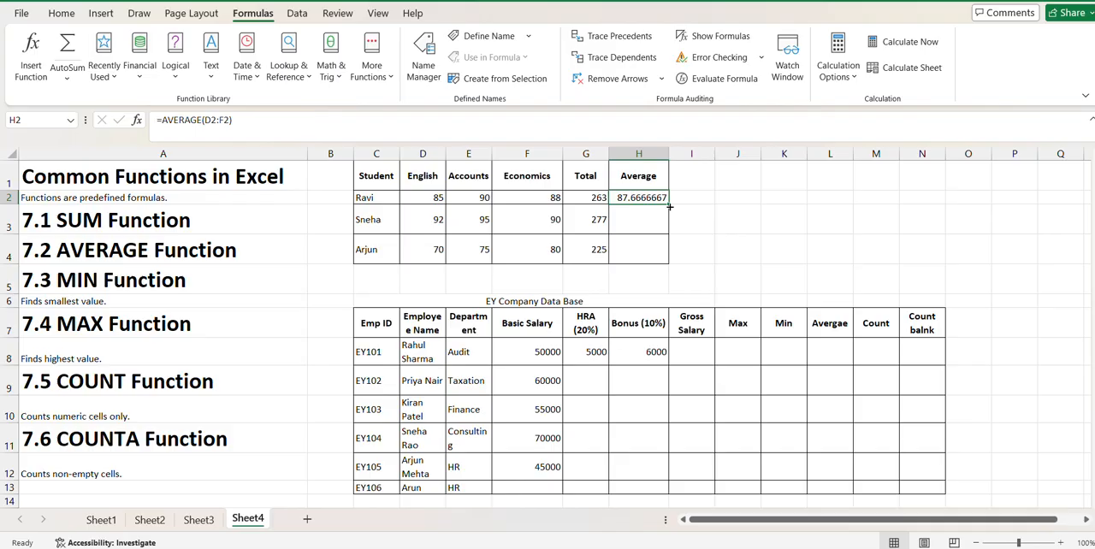
drag(668, 208, 672, 263)
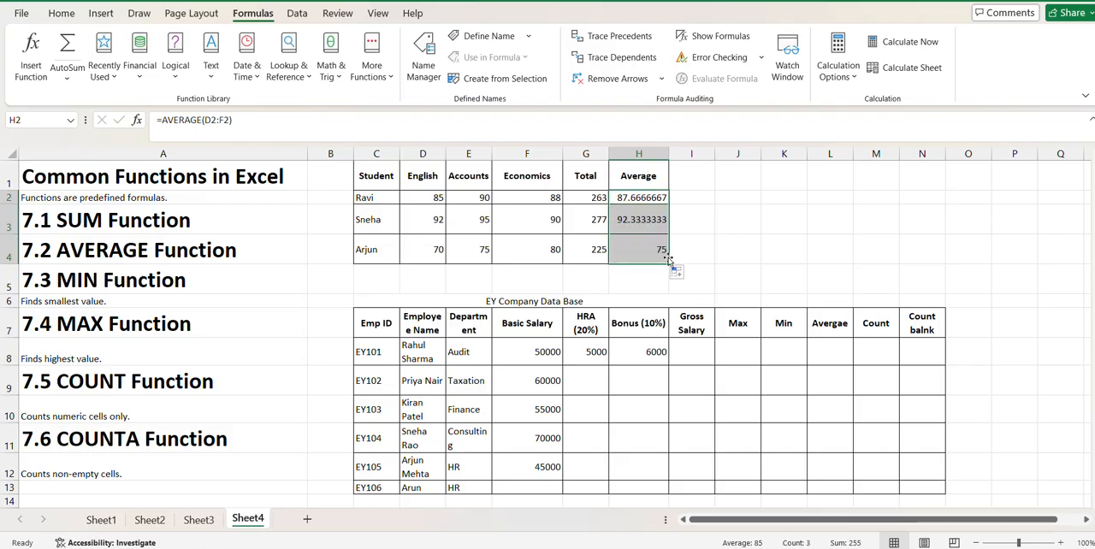
click(691, 257)
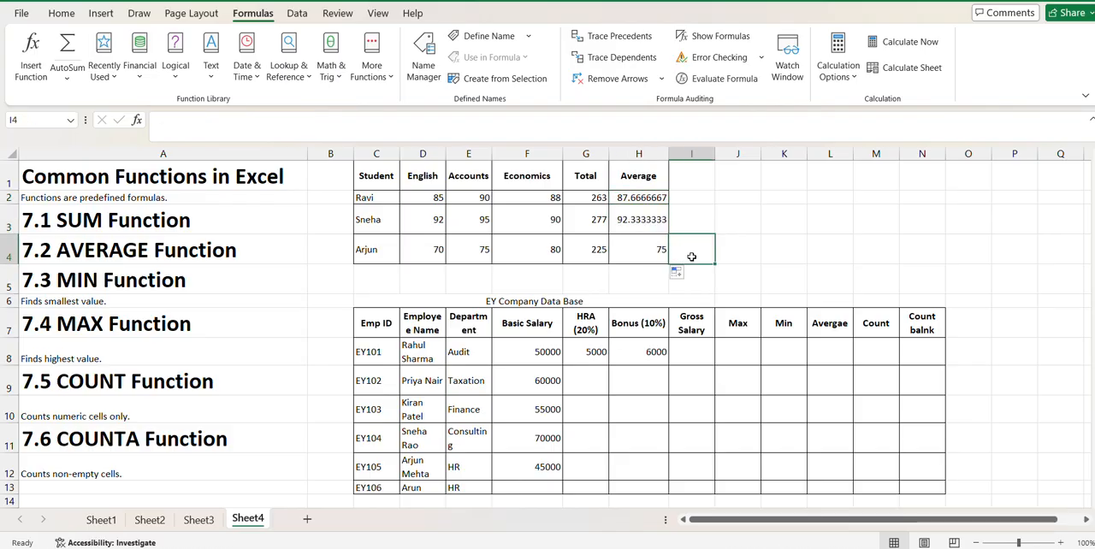
- Format the first student's average in H2 to show two decimal places
click(629, 198)
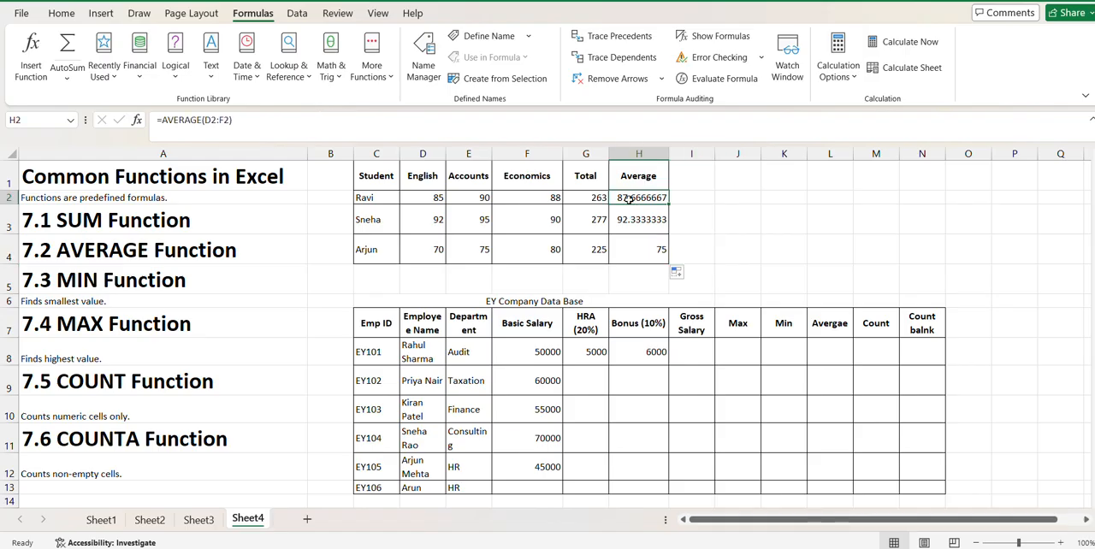
click(75, 12)
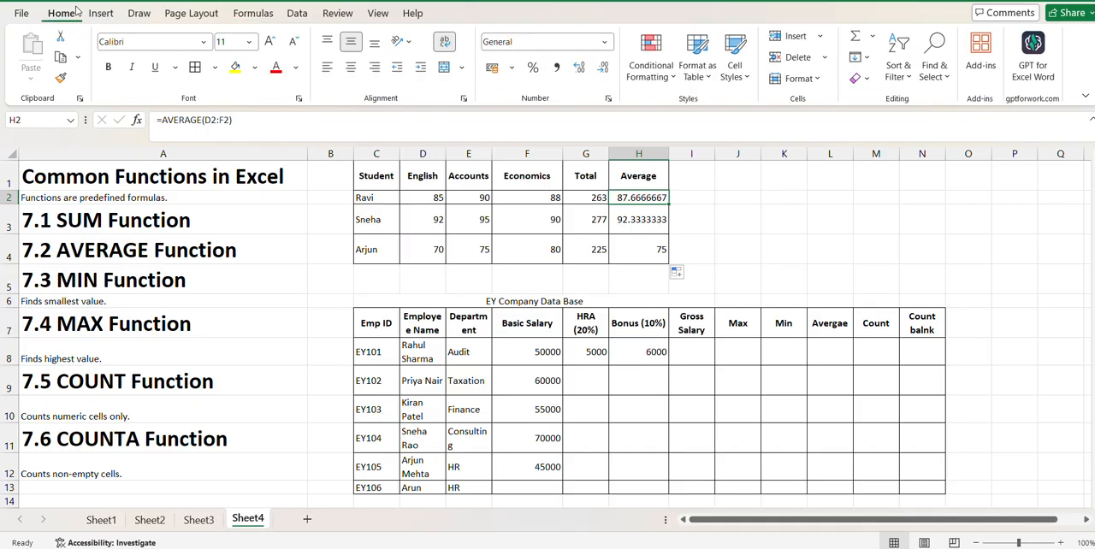
click(604, 68)
click(604, 69)
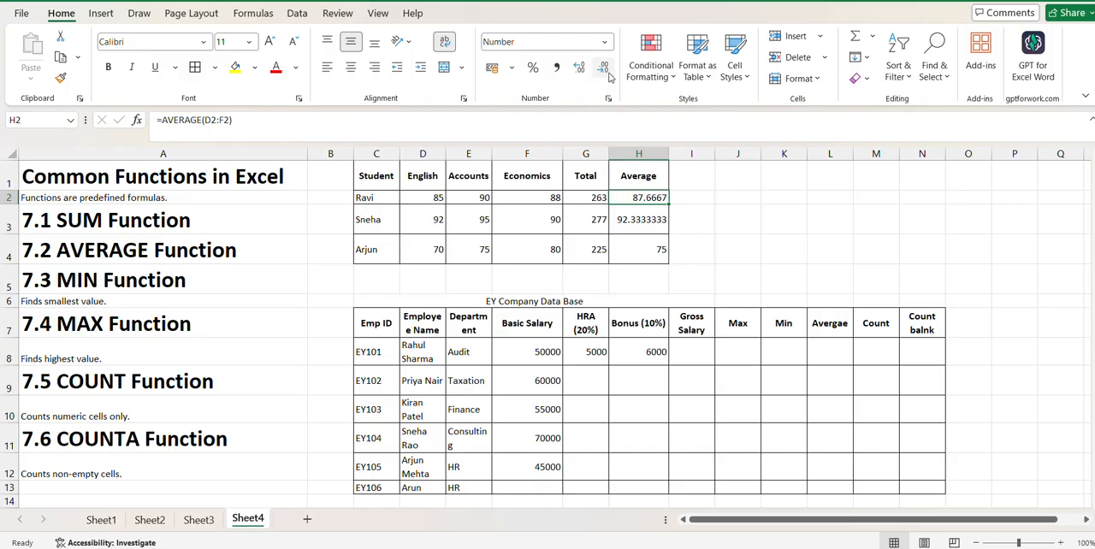
click(604, 69)
click(604, 69)
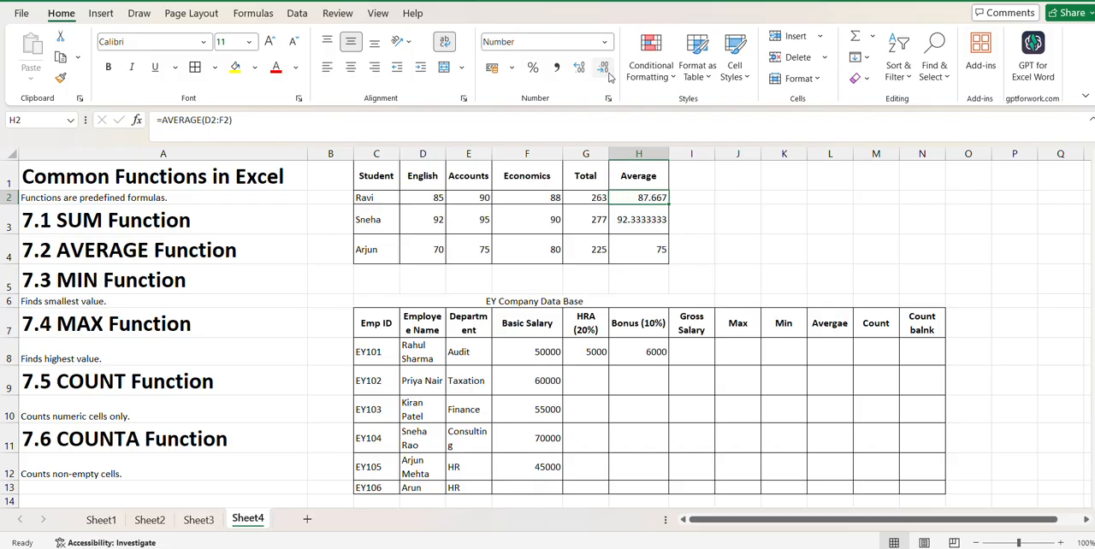
- Format the second student's average in H3 to show two decimal places
click(657, 225)
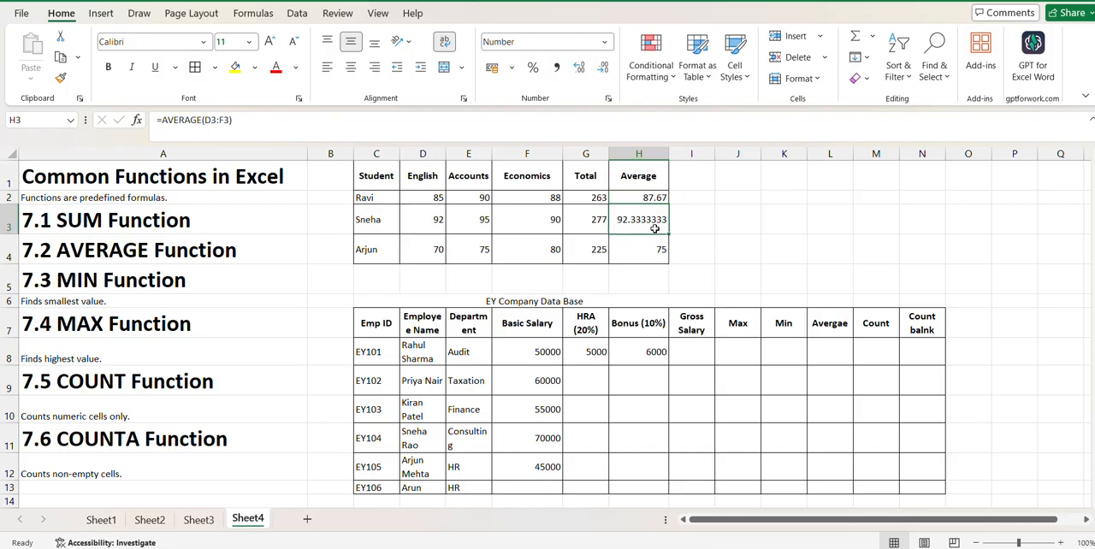
click(604, 69)
click(604, 68)
click(603, 68)
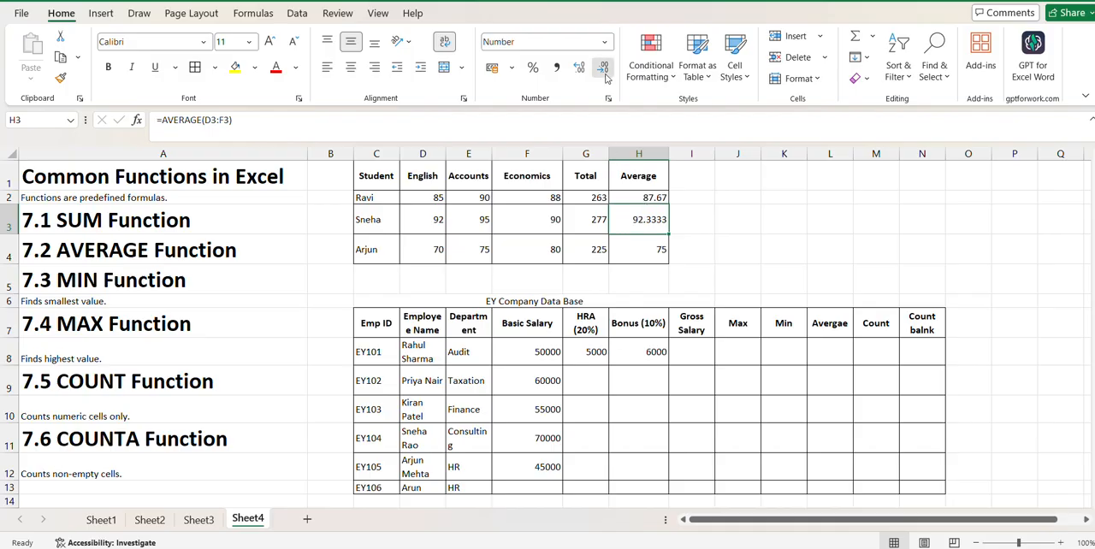
click(604, 68)
click(604, 69)
click(795, 271)
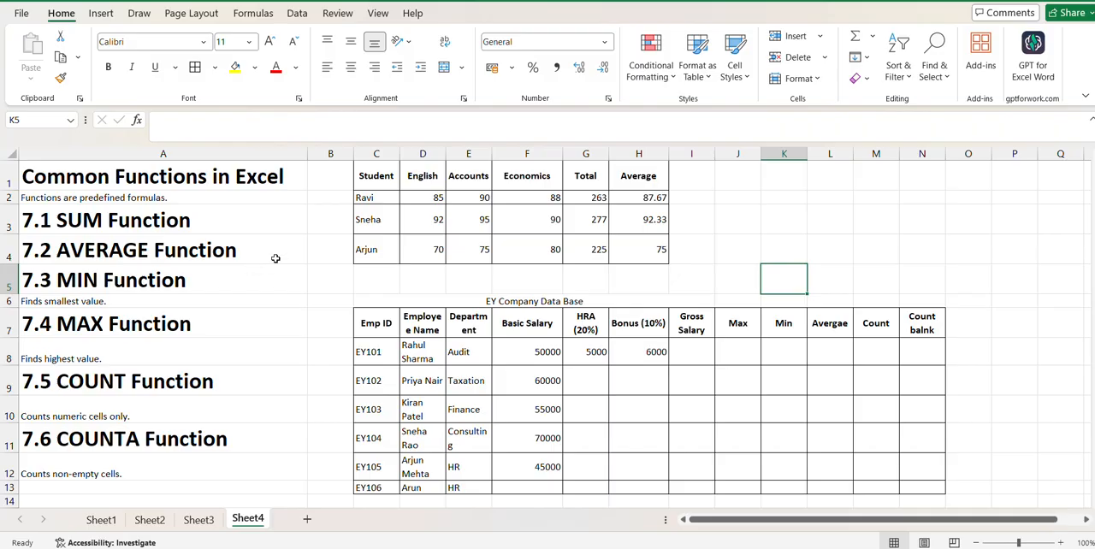
- Add the headers Min, Max, Count and Counta in I1:L1 and apply borders to all cells in I1:L4
click(173, 288)
click(684, 178)
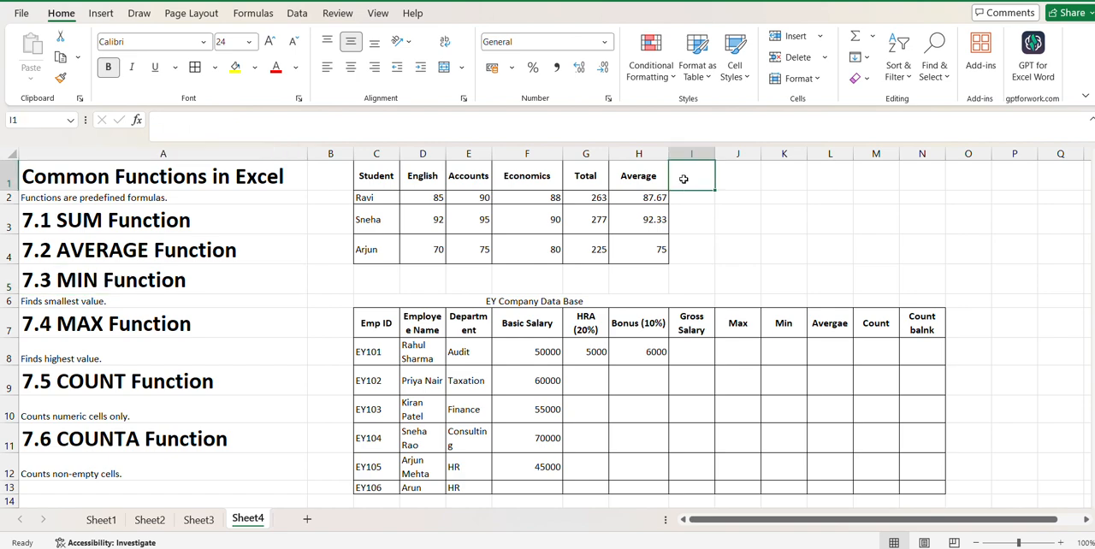
text(Min)
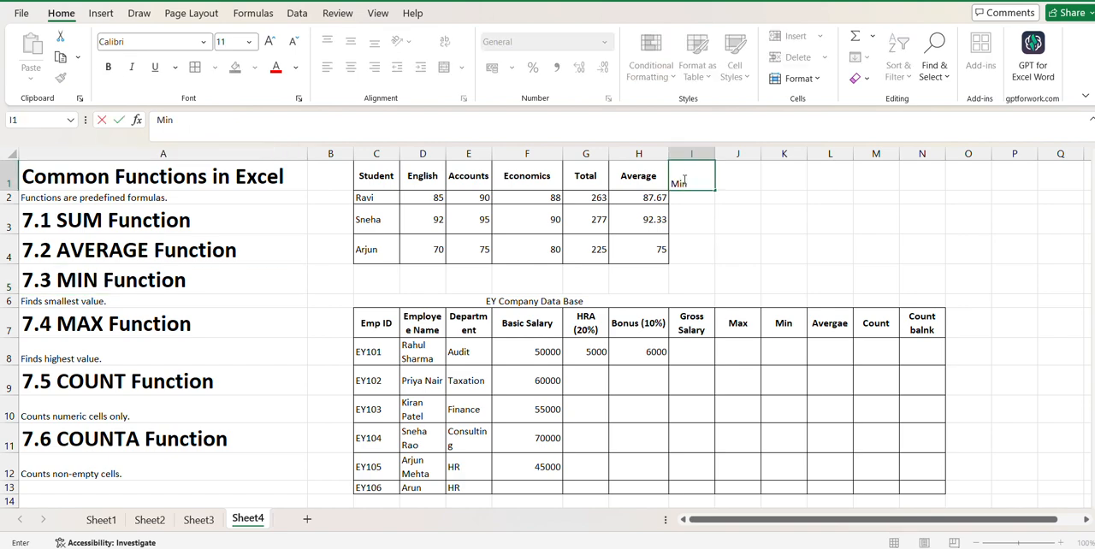
key(Tab)
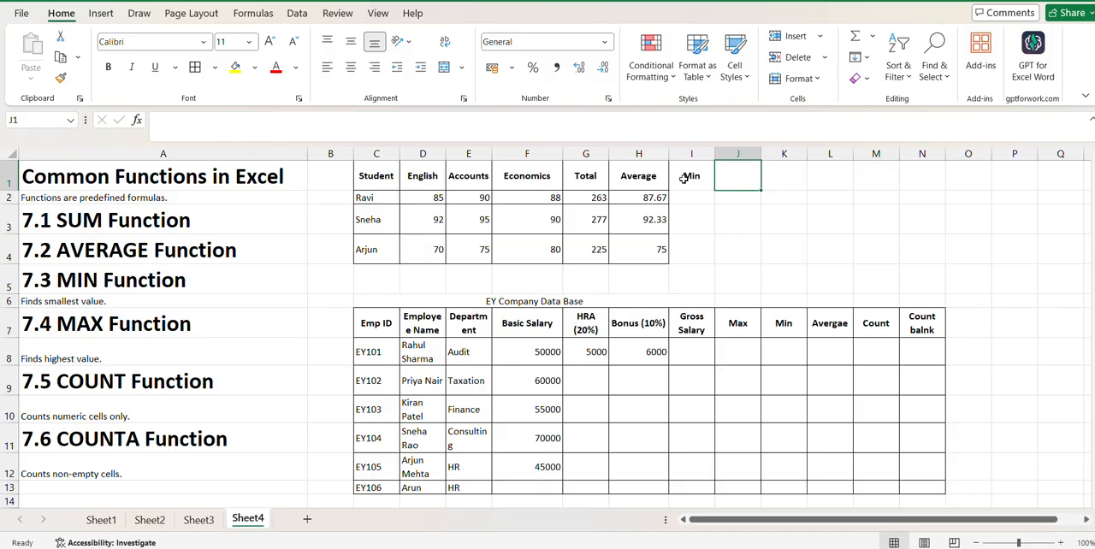
text(Max)
key(Tab)
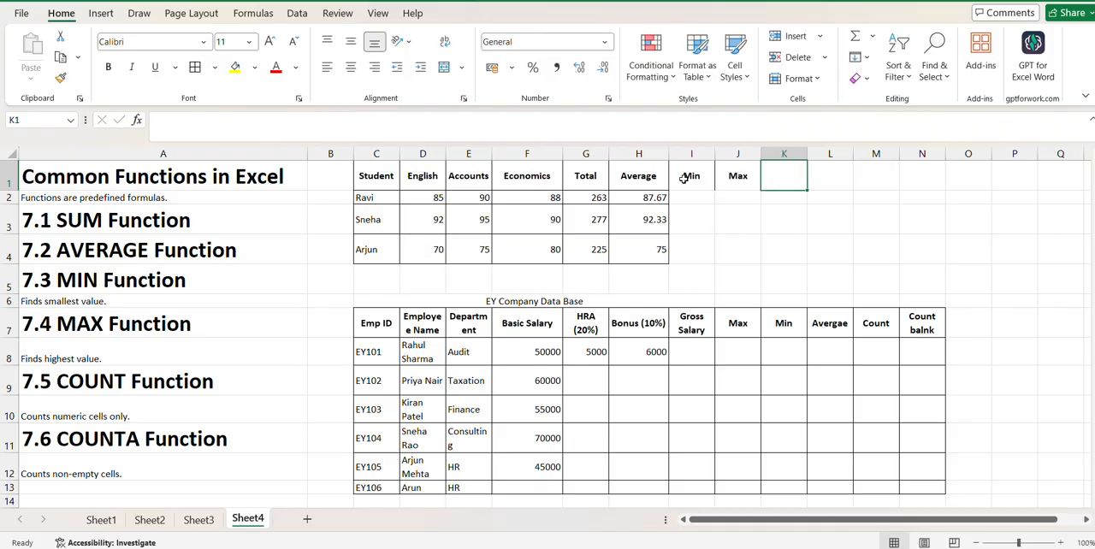
text(C)
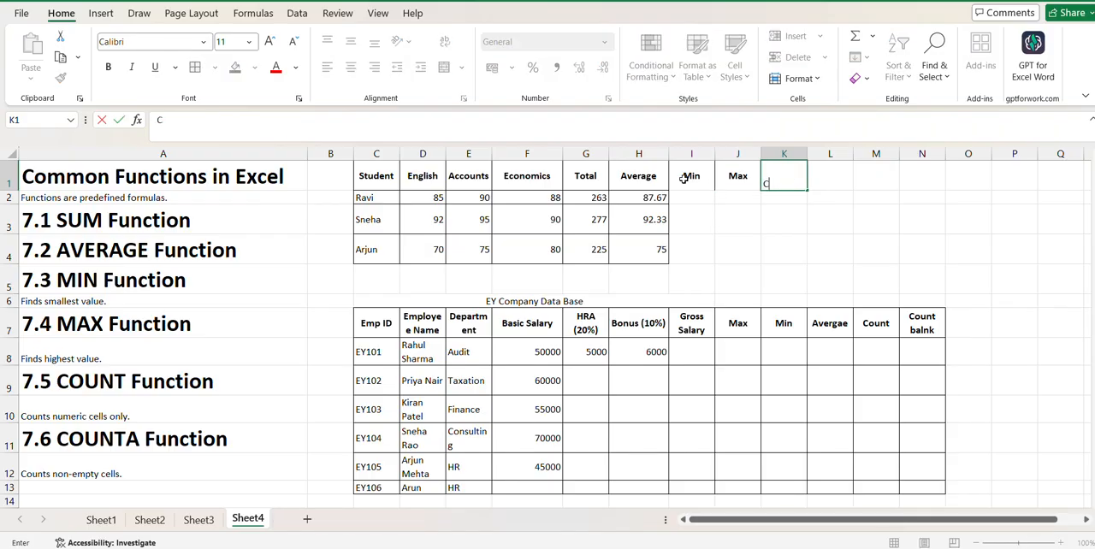
text(ount)
key(Tab)
text(C)
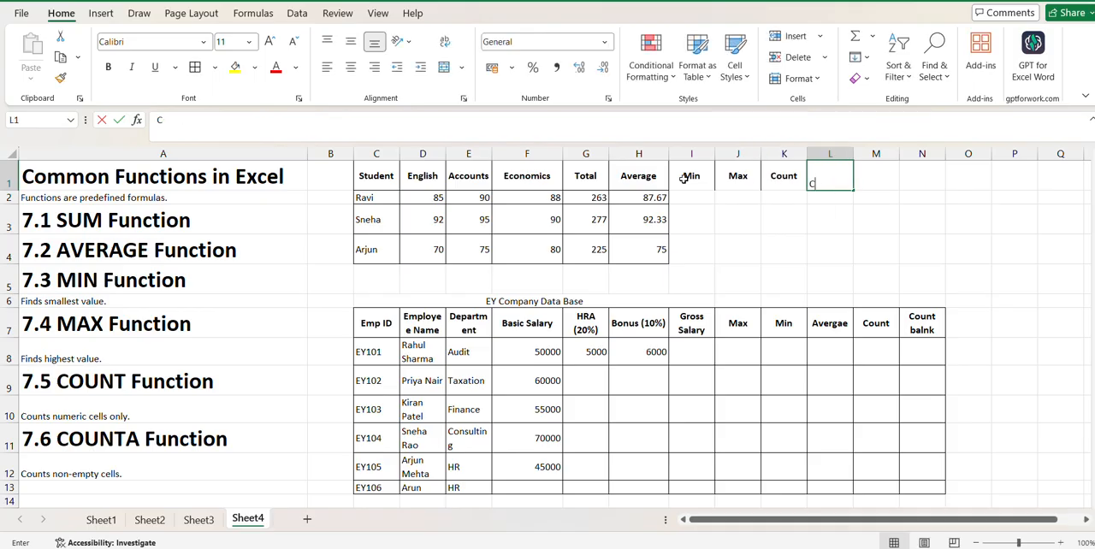
text(ounta)
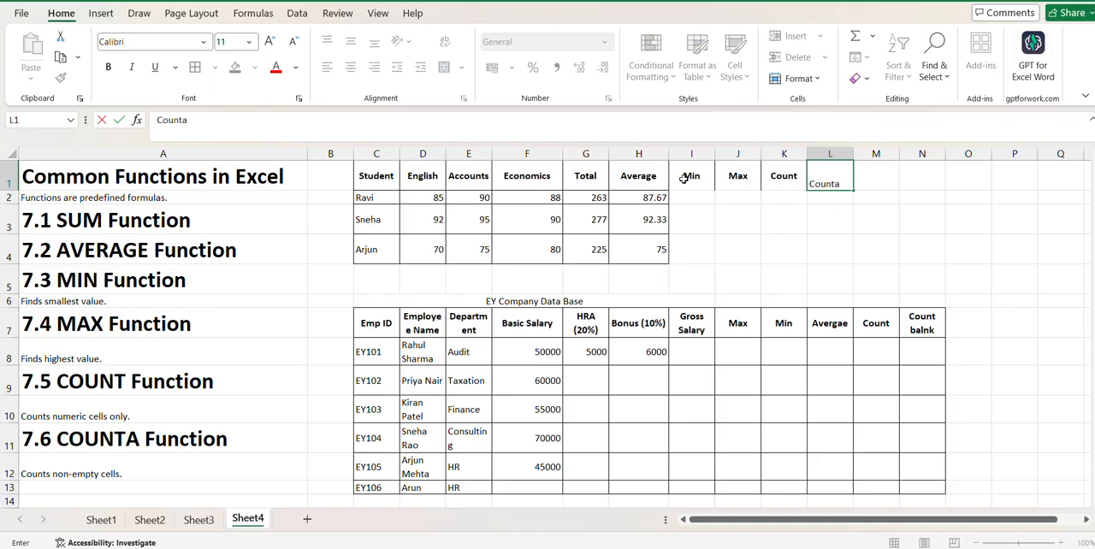
click(763, 247)
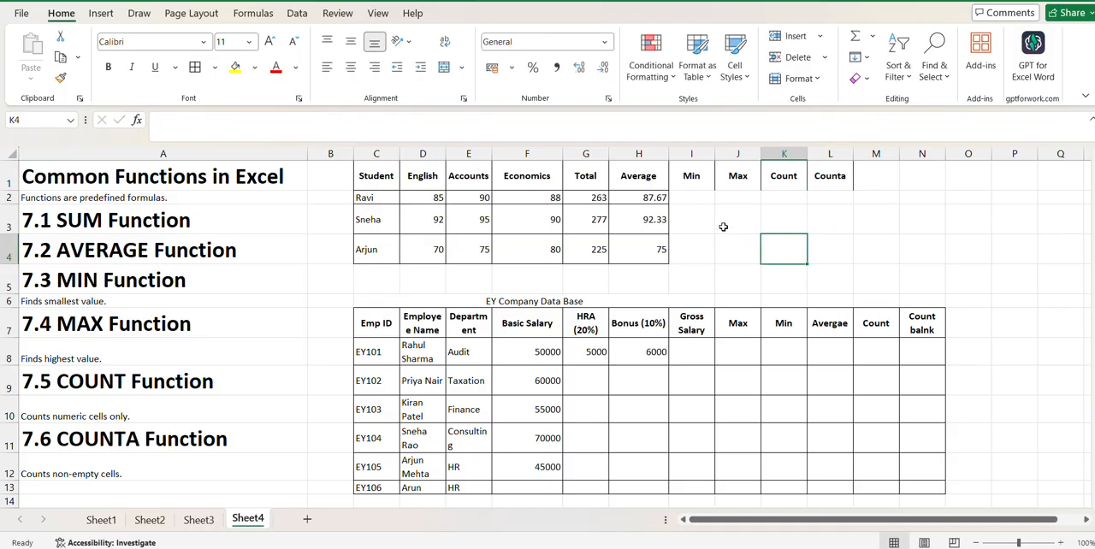
drag(691, 178, 821, 253)
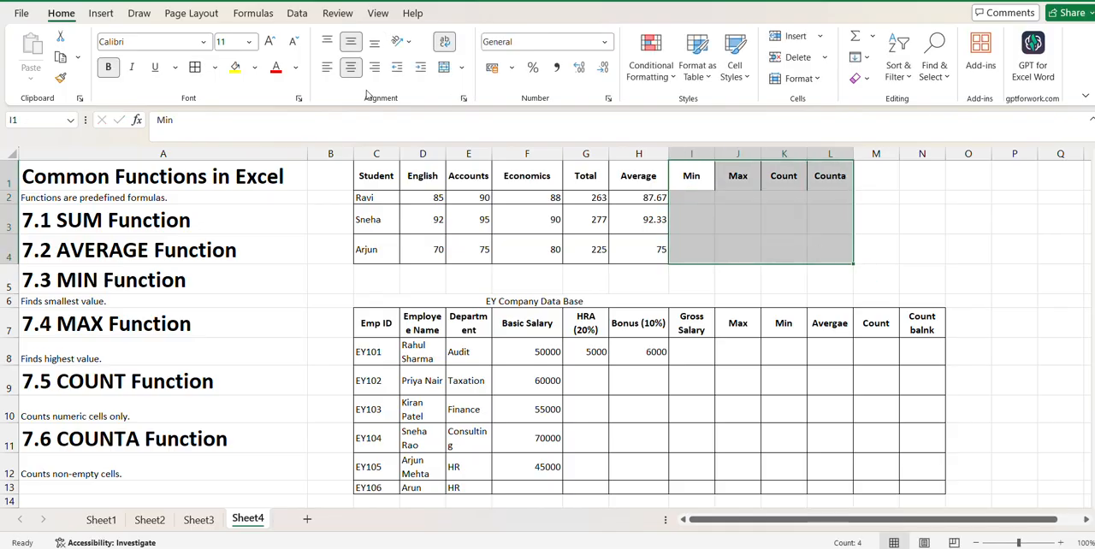
click(196, 67)
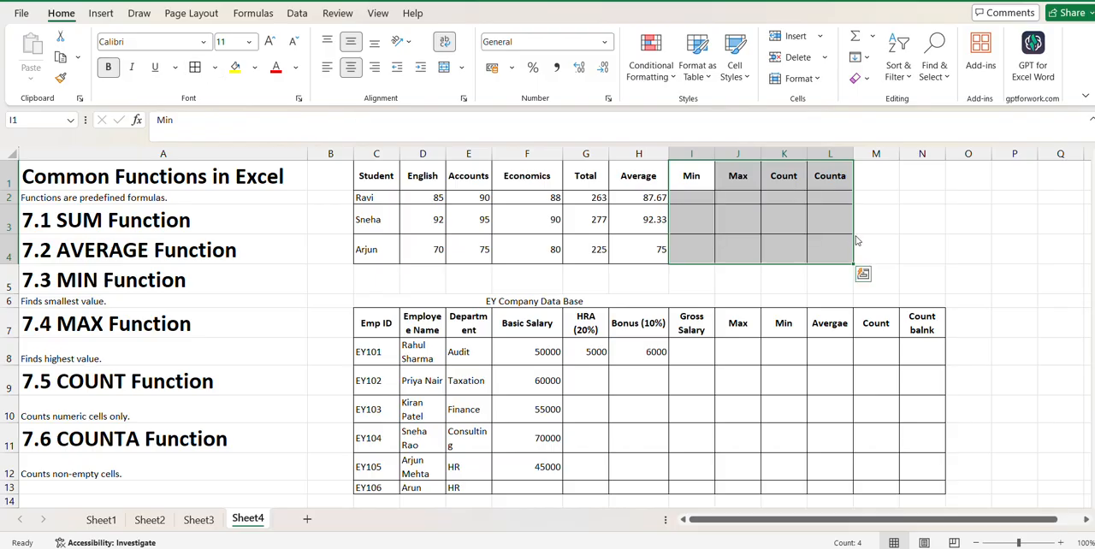
- Find the first student's lowest mark in I2 with =MIN(D2:F2) and copy the formula down to I4
click(683, 195)
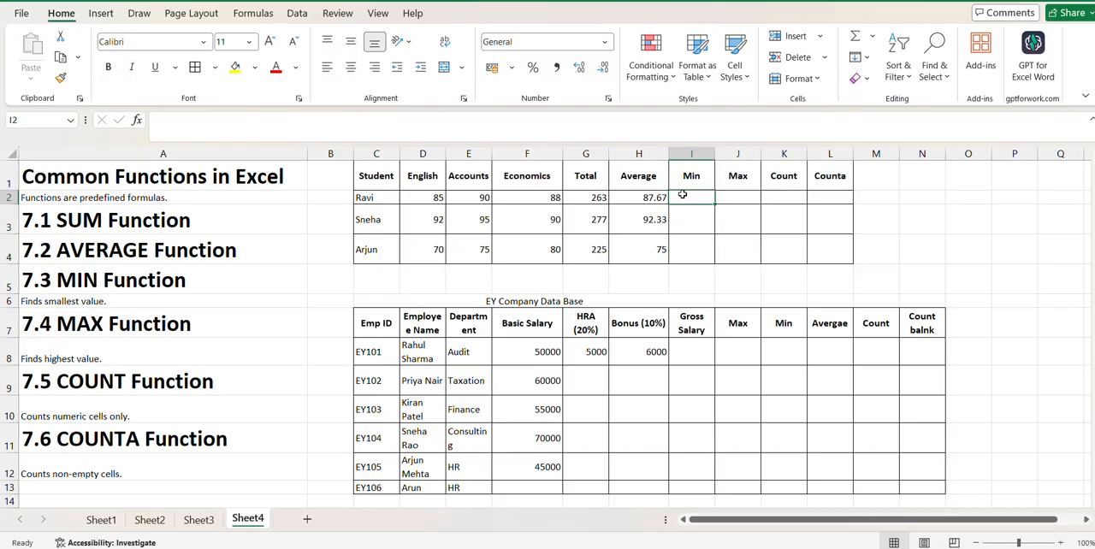
text(=Mi)
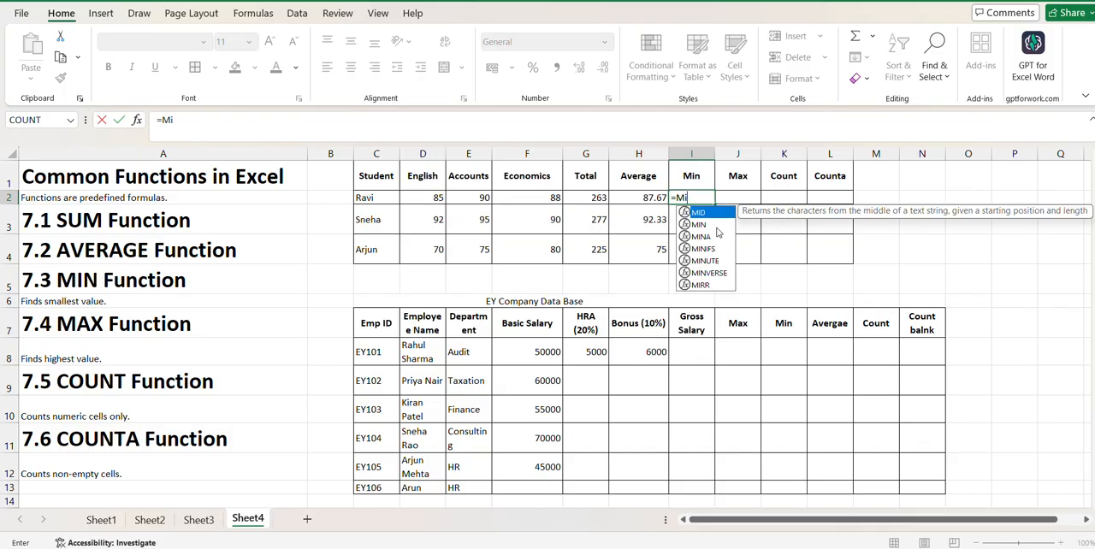
double_click(699, 224)
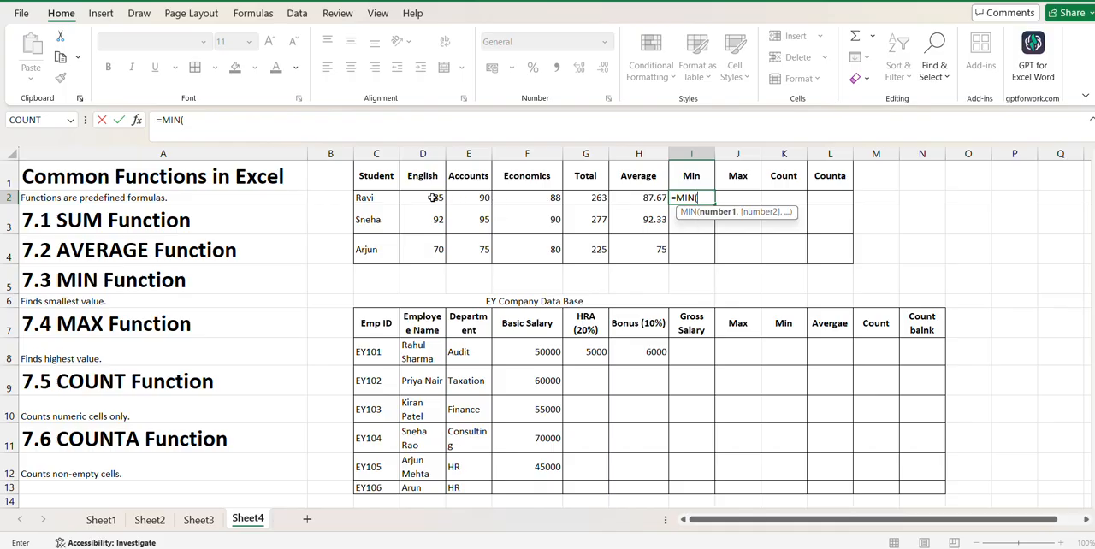
drag(433, 198, 525, 199)
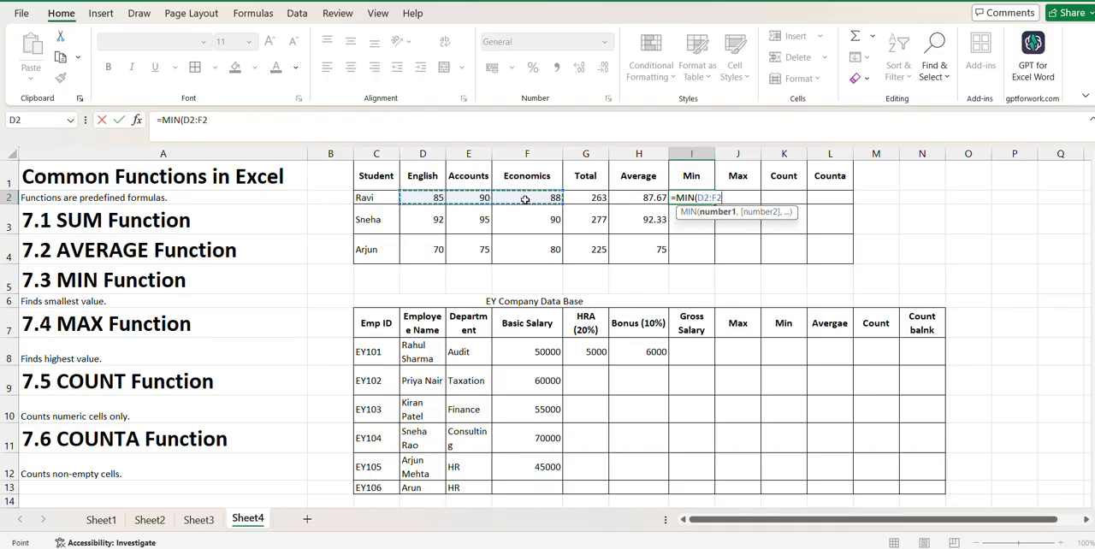
key(Return)
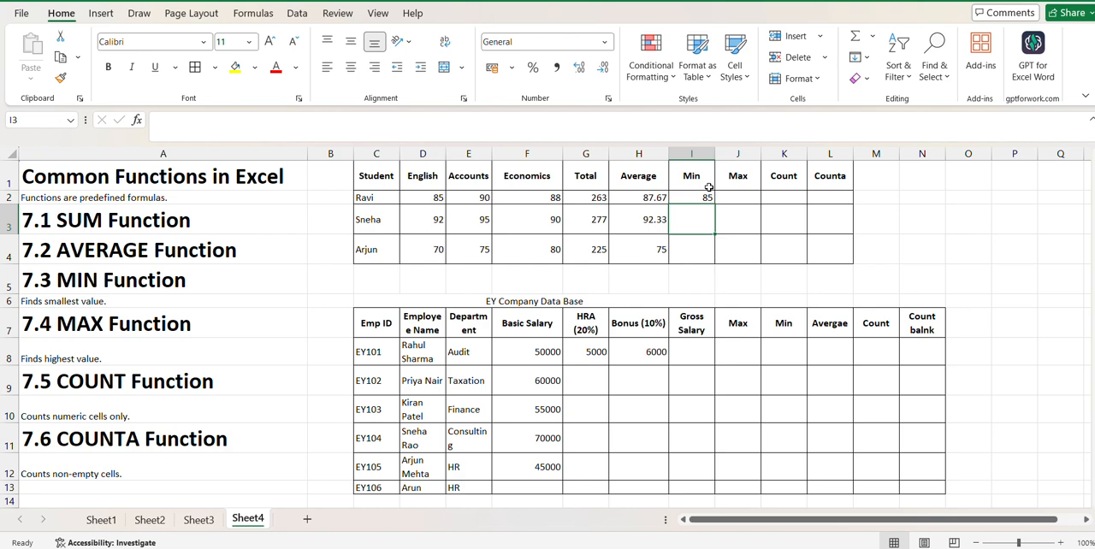
click(703, 196)
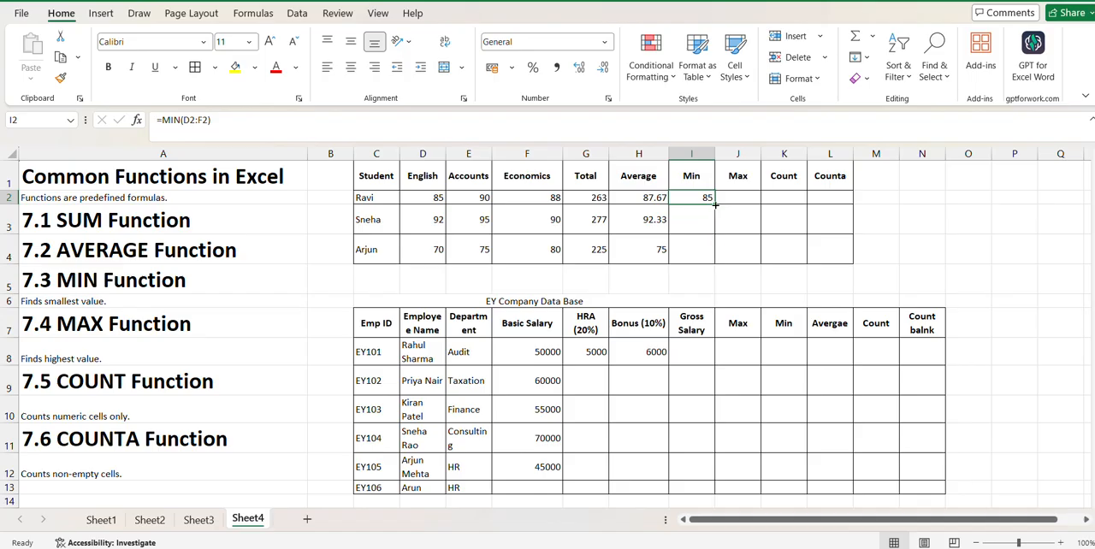
drag(715, 205, 714, 258)
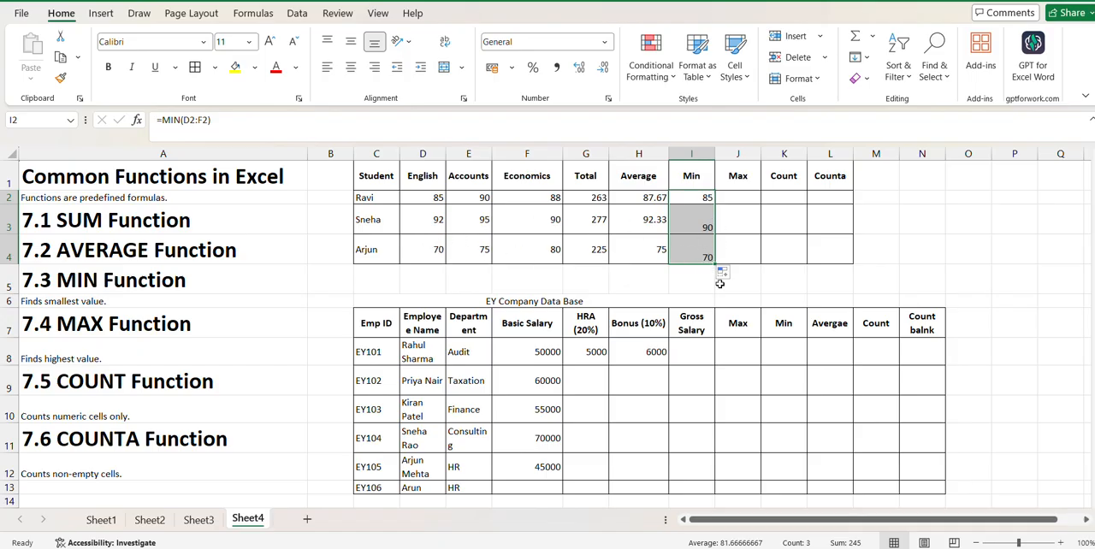
- Find the first student's highest mark in J2 with =MAX(D2:F2) and copy the formula down to J4
click(737, 200)
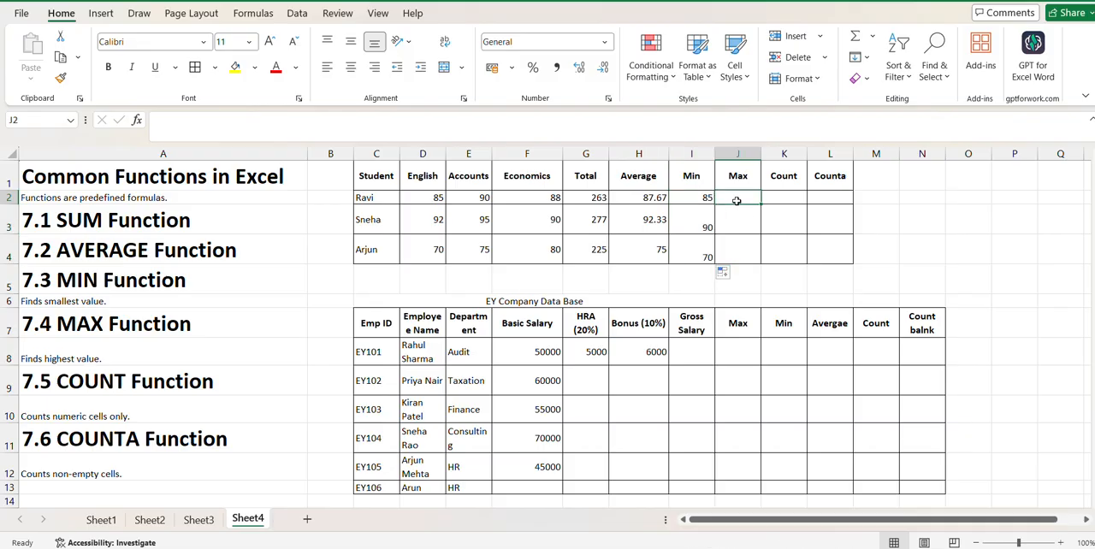
text(=Max)
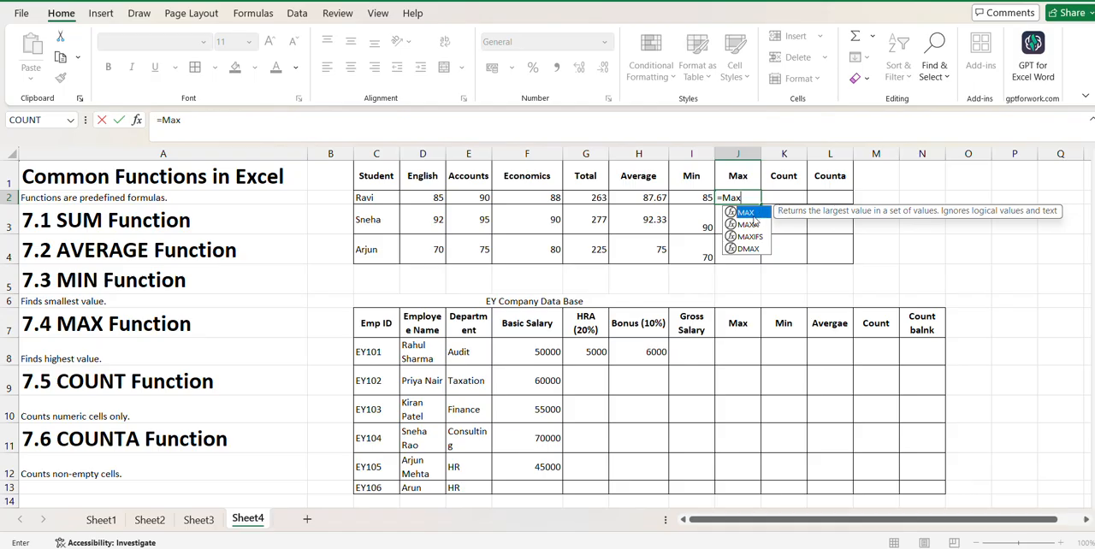
double_click(753, 217)
click(432, 198)
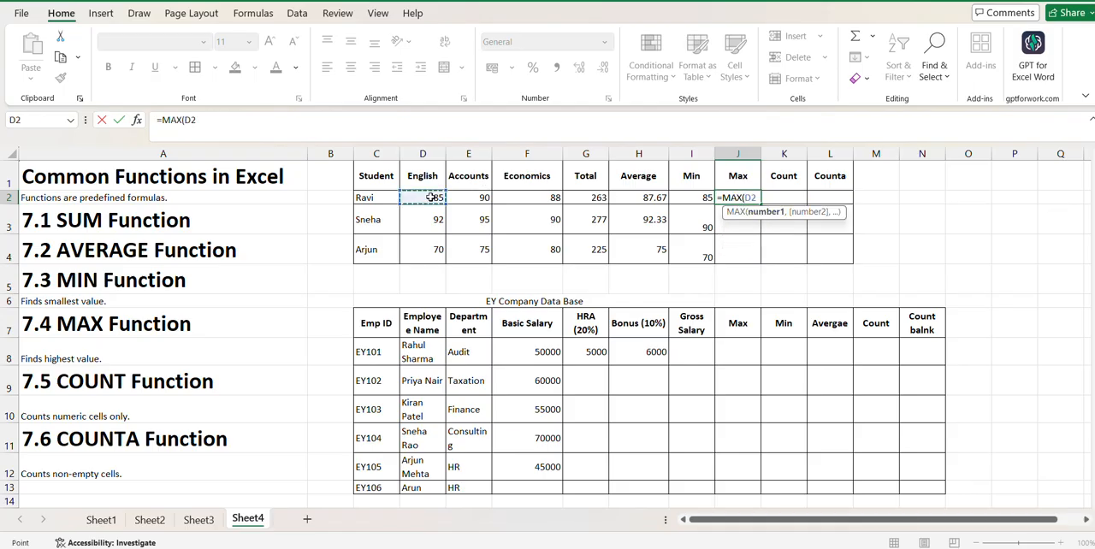
drag(432, 197, 527, 200)
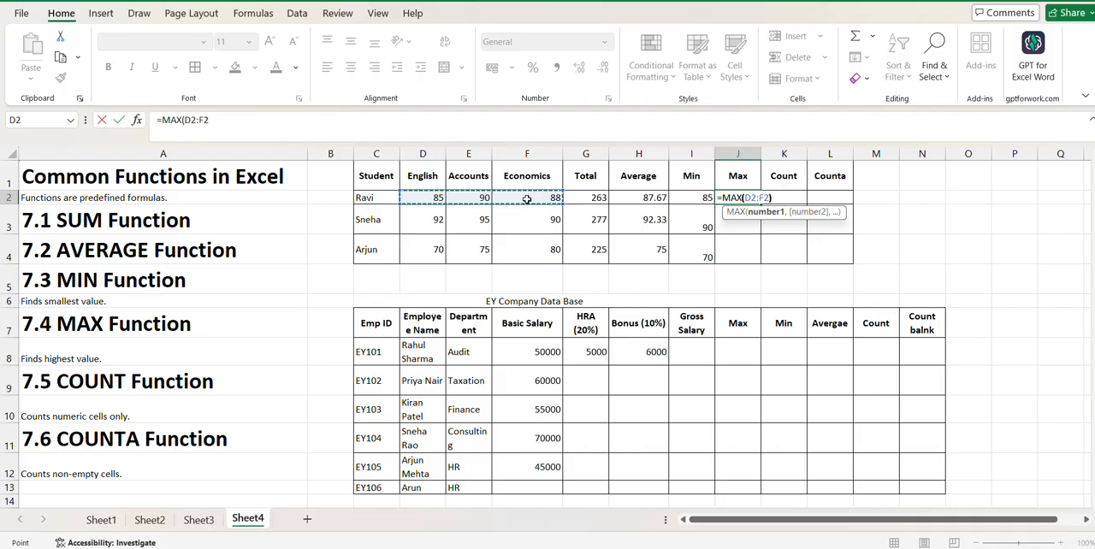
key(Return)
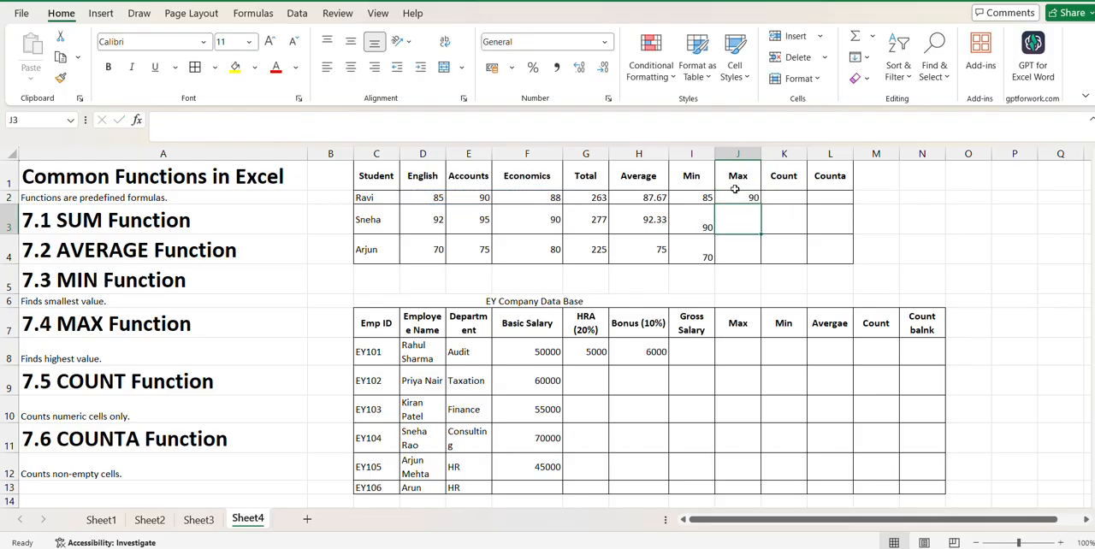
click(731, 192)
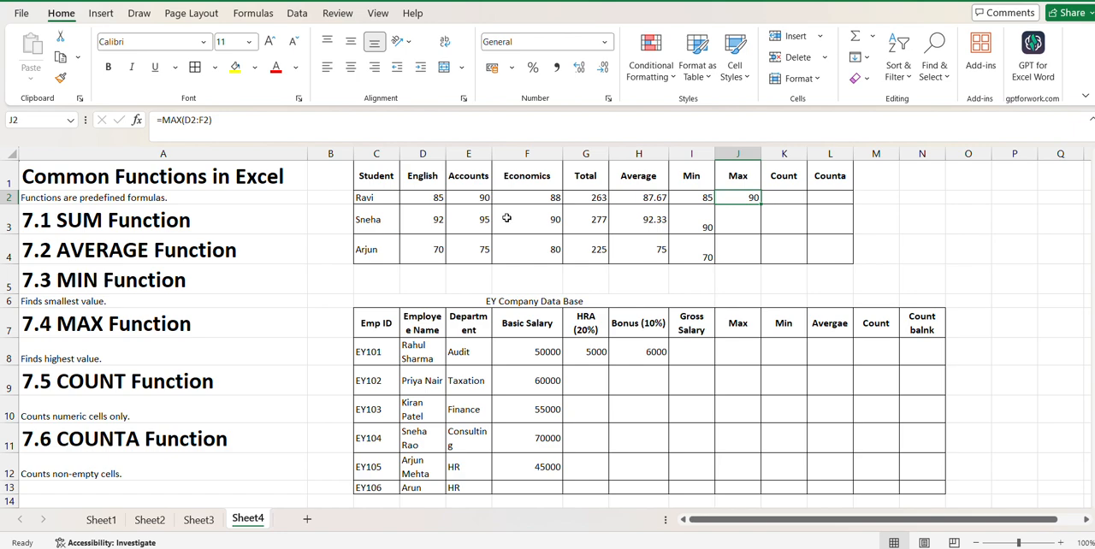
drag(760, 206, 760, 267)
click(931, 258)
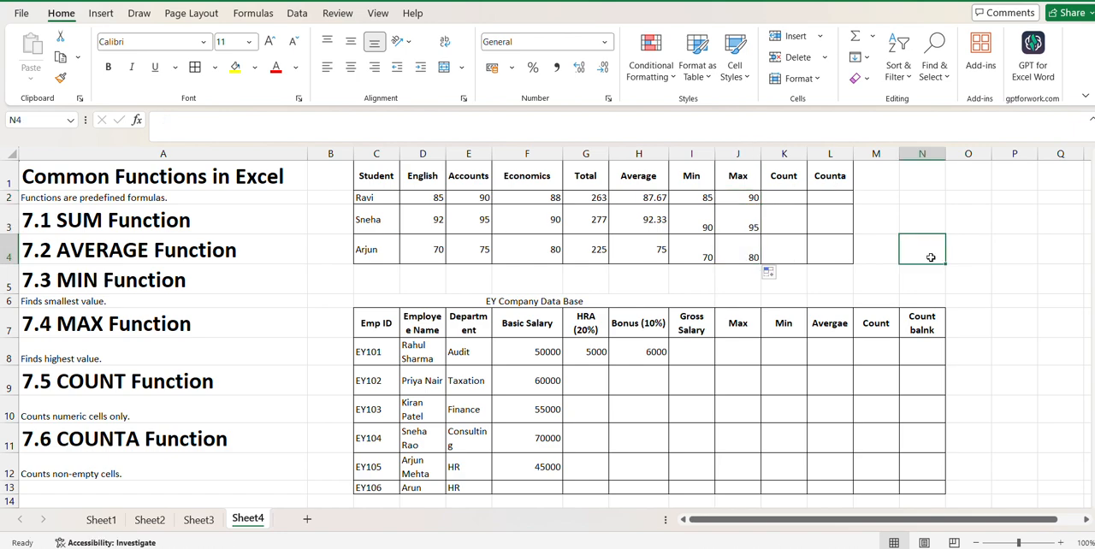
- Count the first student's numeric marks in K2 with =COUNT(D2:F2) and copy the formula down to K4
click(792, 198)
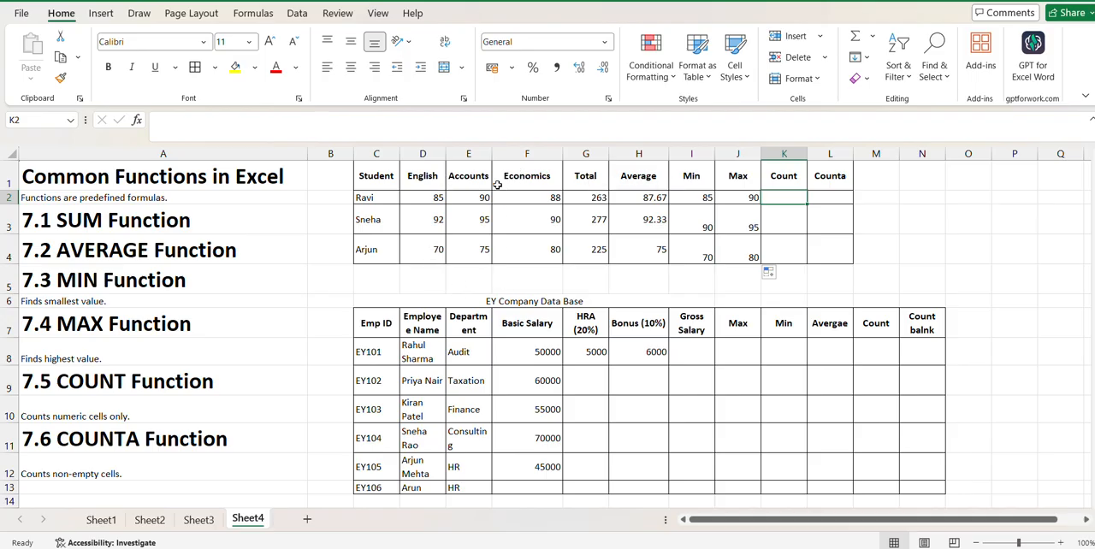
text(=)
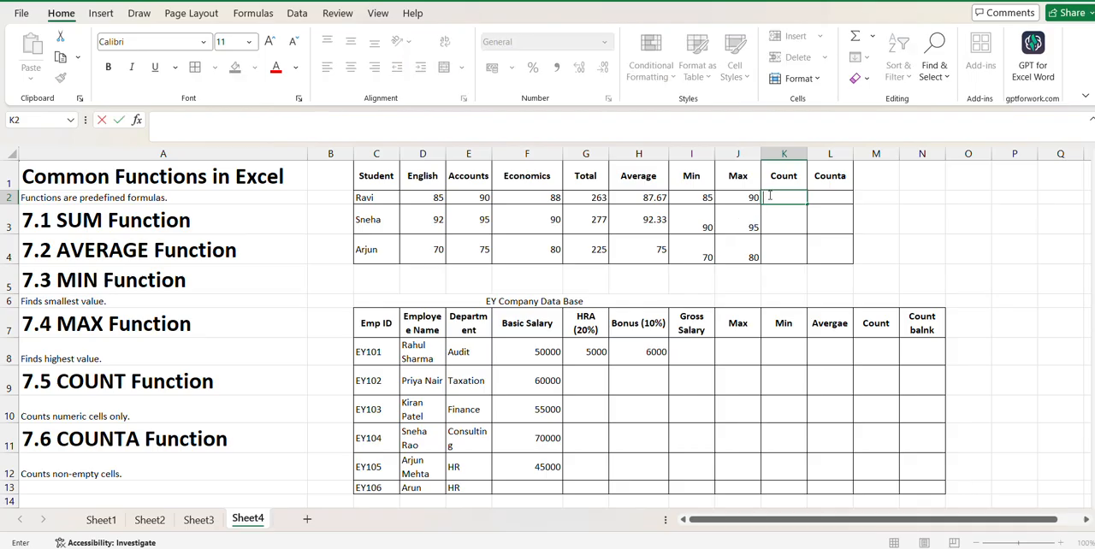
text(Count)
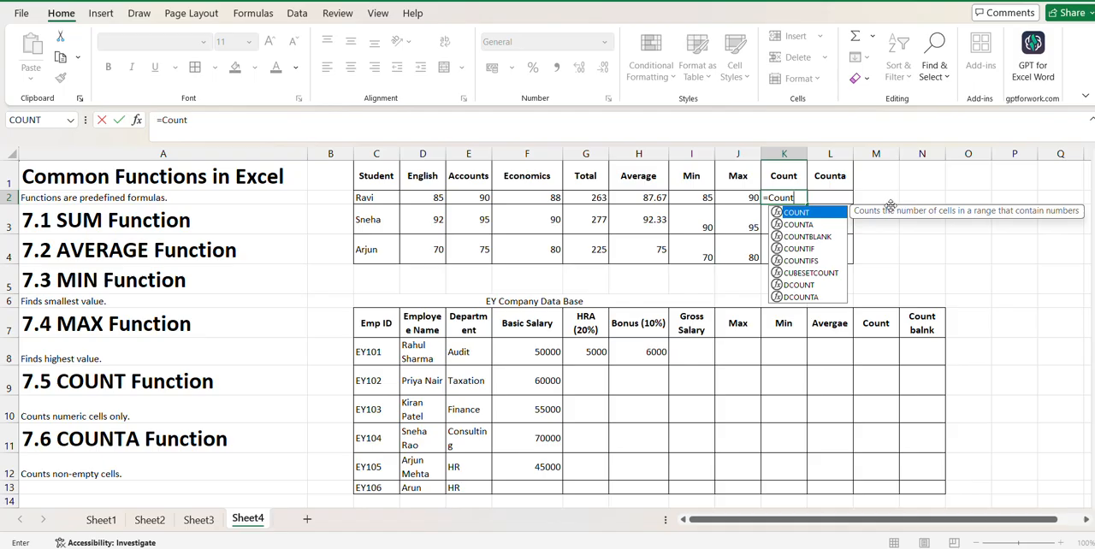
double_click(802, 213)
drag(434, 199, 514, 206)
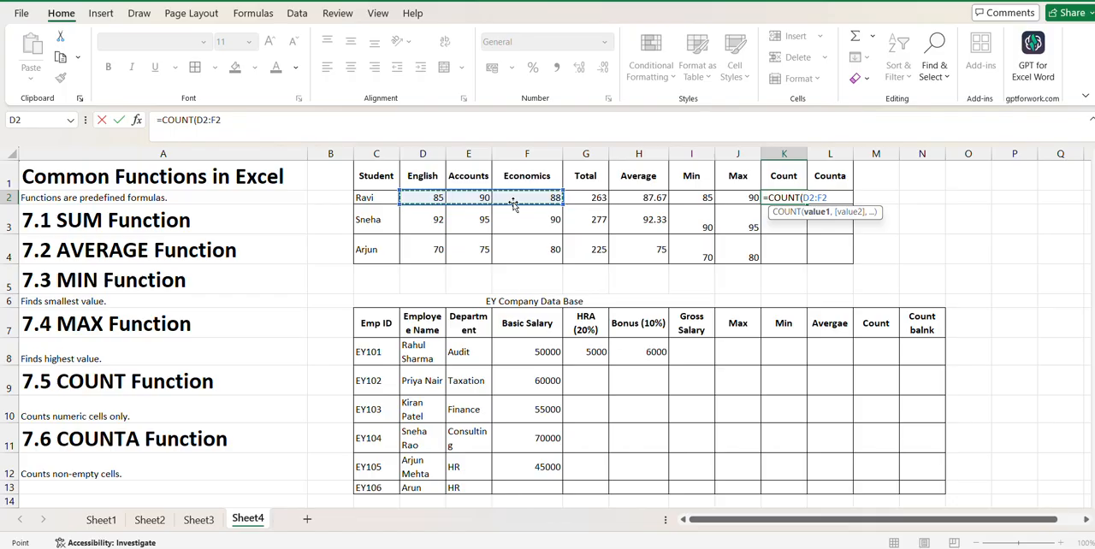
text())
key(Return)
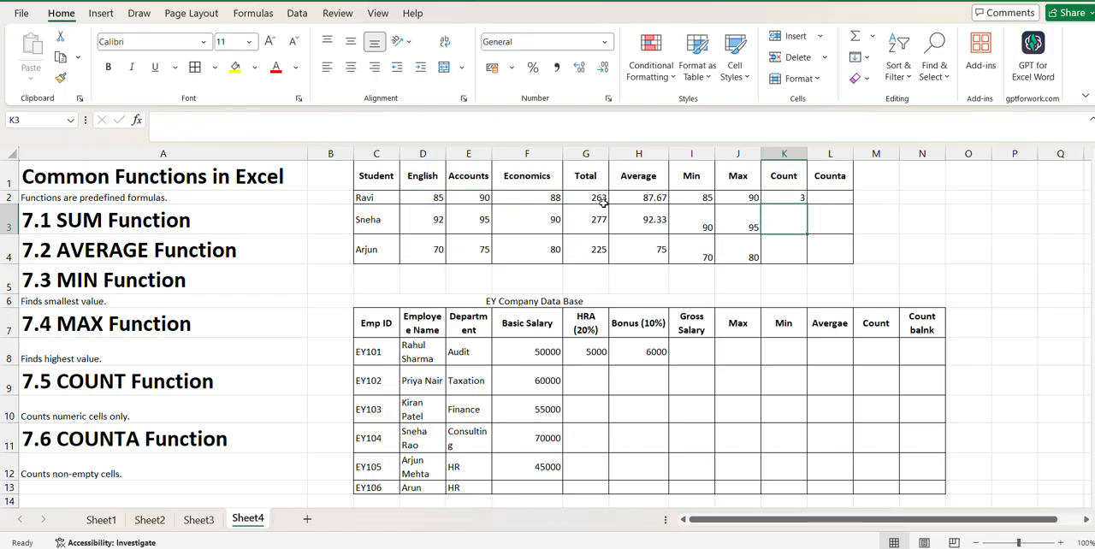
click(789, 200)
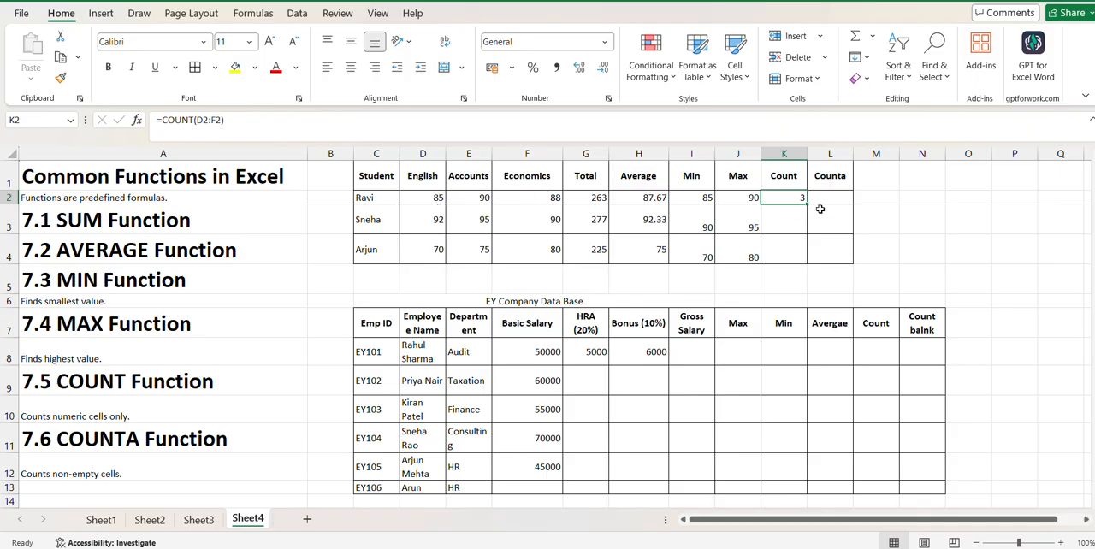
drag(806, 202, 807, 258)
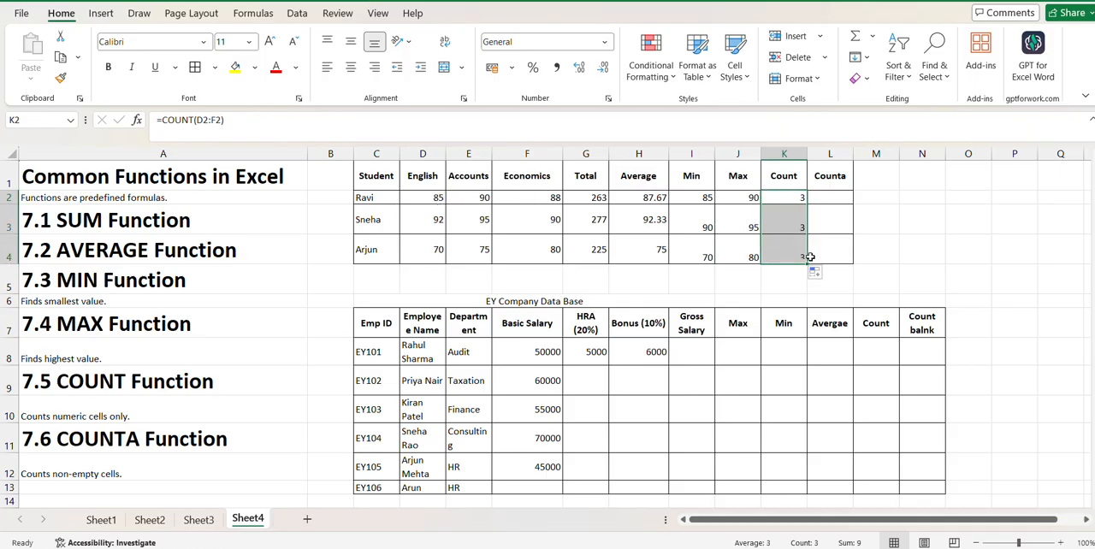
click(911, 258)
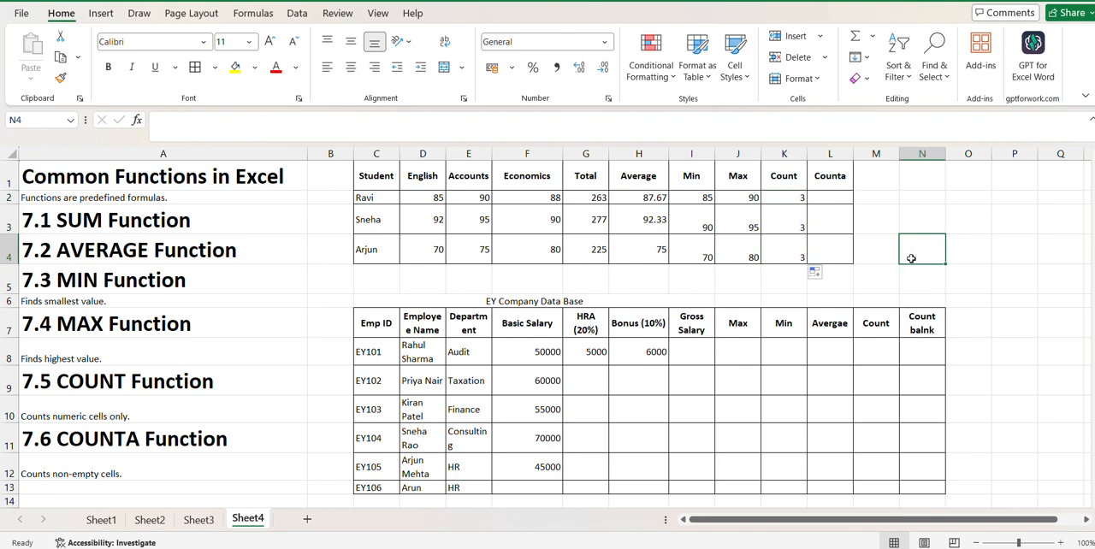
- Enter a fourth student's name in C5 and leave the marks in that row blank
click(375, 280)
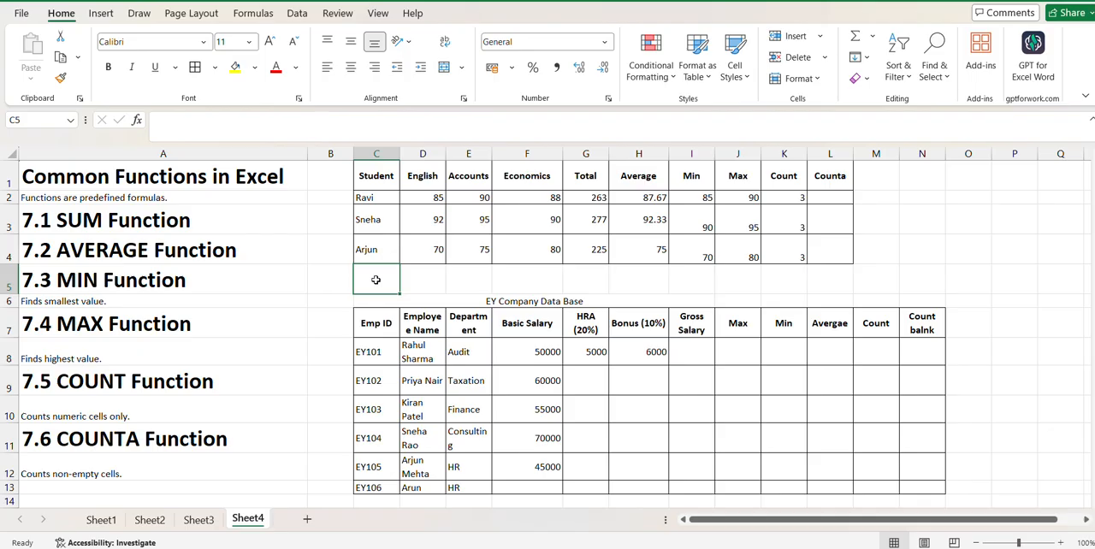
text(raju)
key(Tab)
key(Tab)
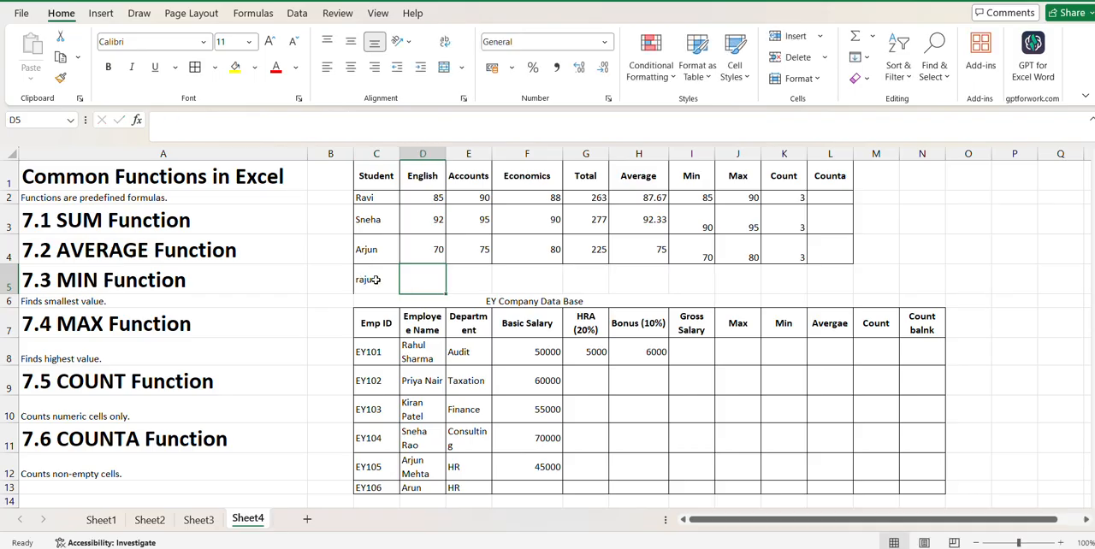
key(Tab)
key(Tab)
key(Tab)
key(Tab)
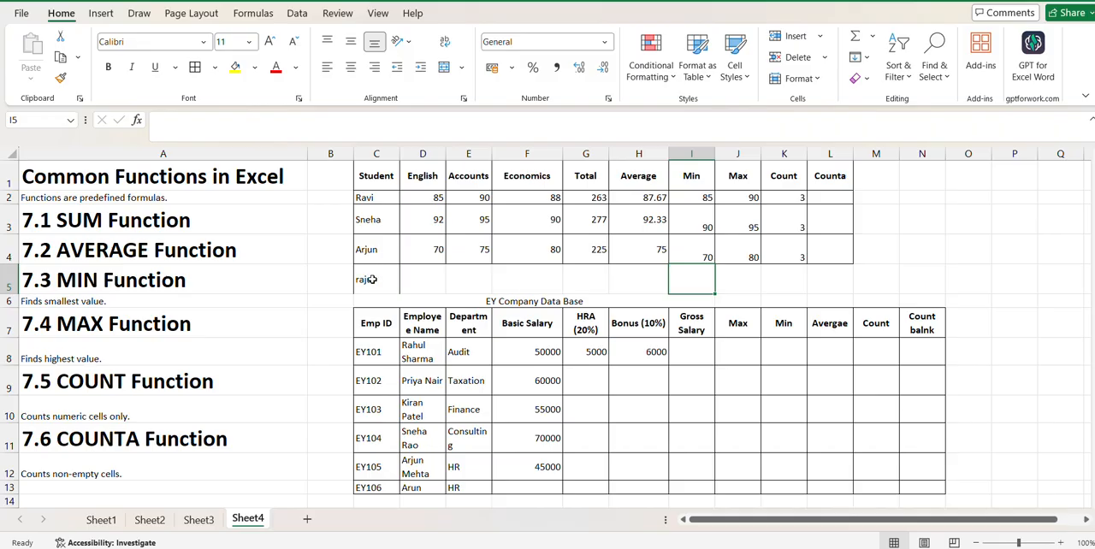
- Apply borders to all cells of the new student's row, C5:L5
click(372, 280)
key(shift+Right)
key(shift+Right)
key(shift+Right)
key(shift+Right)
key(shift+Right)
key(shift+Right)
key(shift+Right)
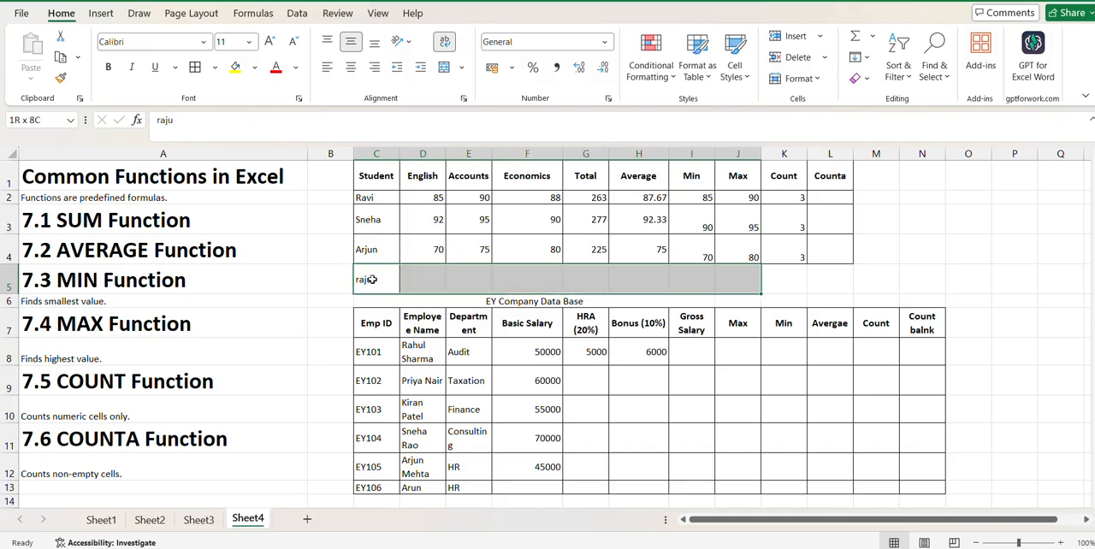
key(shift+Right)
key(shift+Right)
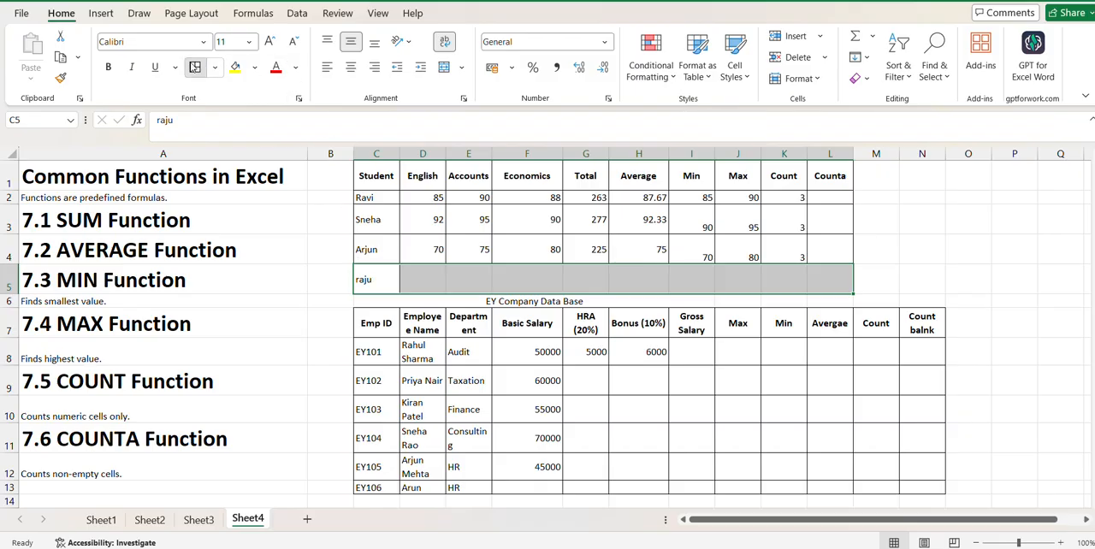
- Count the first student's non-empty mark cells in L2 with =COUNTA(D2:F2) and copy the formula down to L5
click(820, 197)
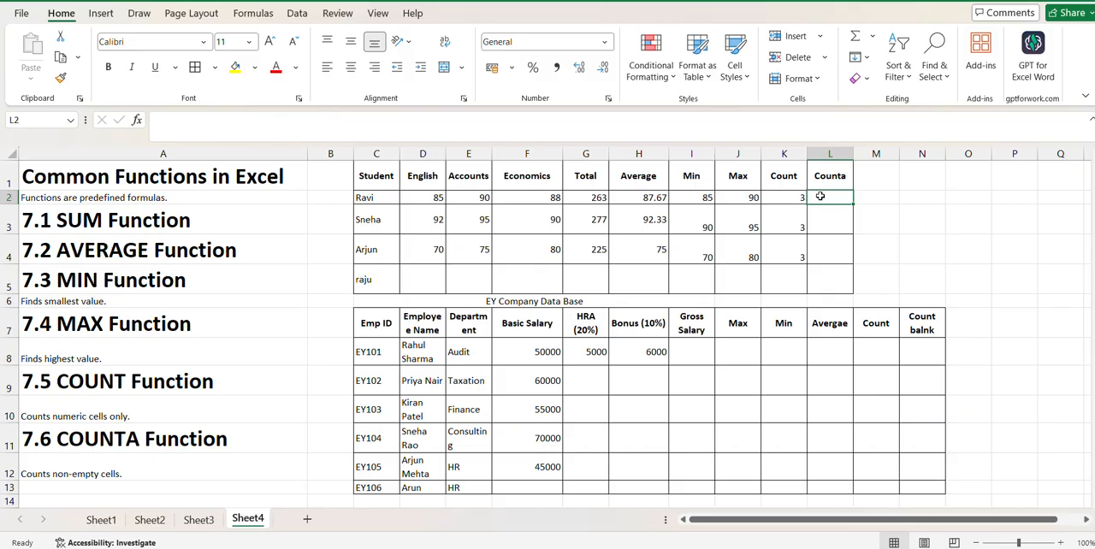
double_click(820, 197)
text(=count)
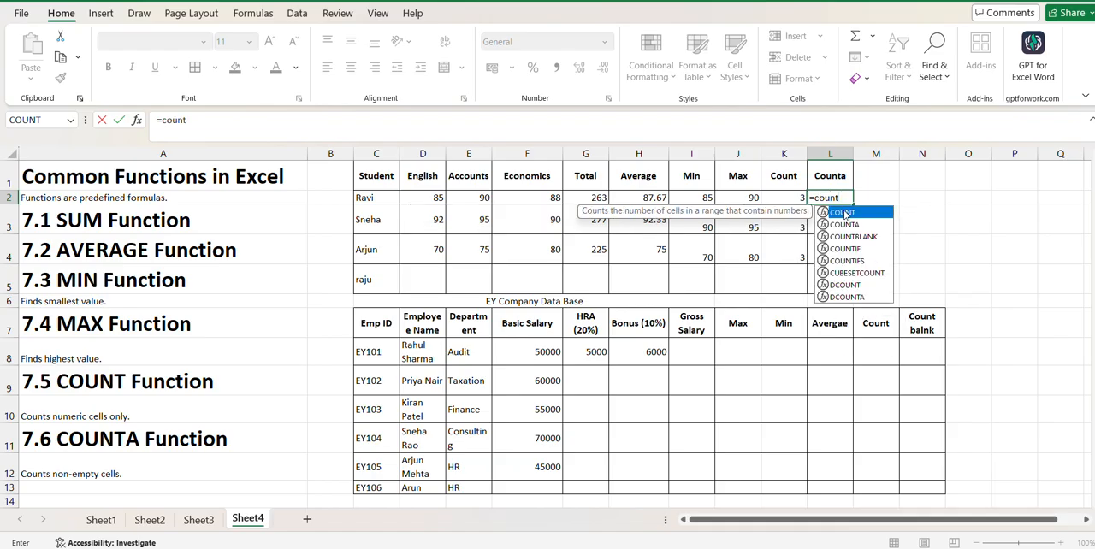
double_click(845, 224)
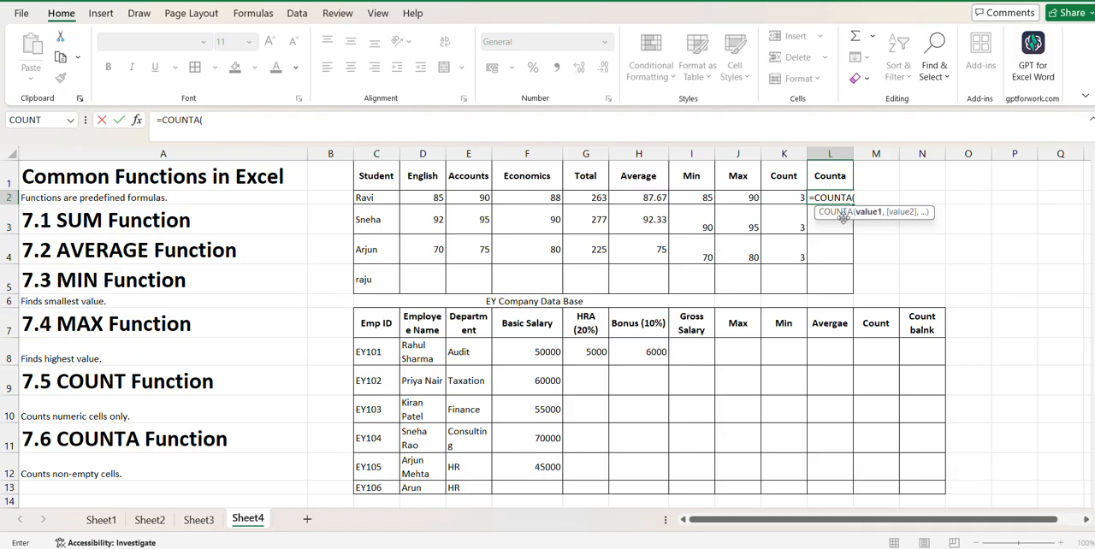
drag(438, 198, 520, 199)
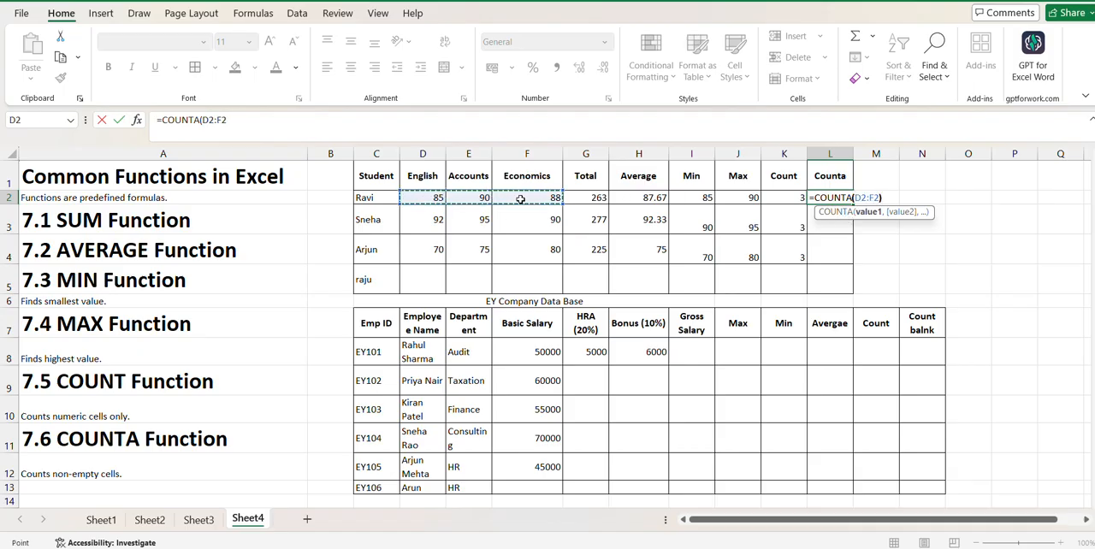
key(Return)
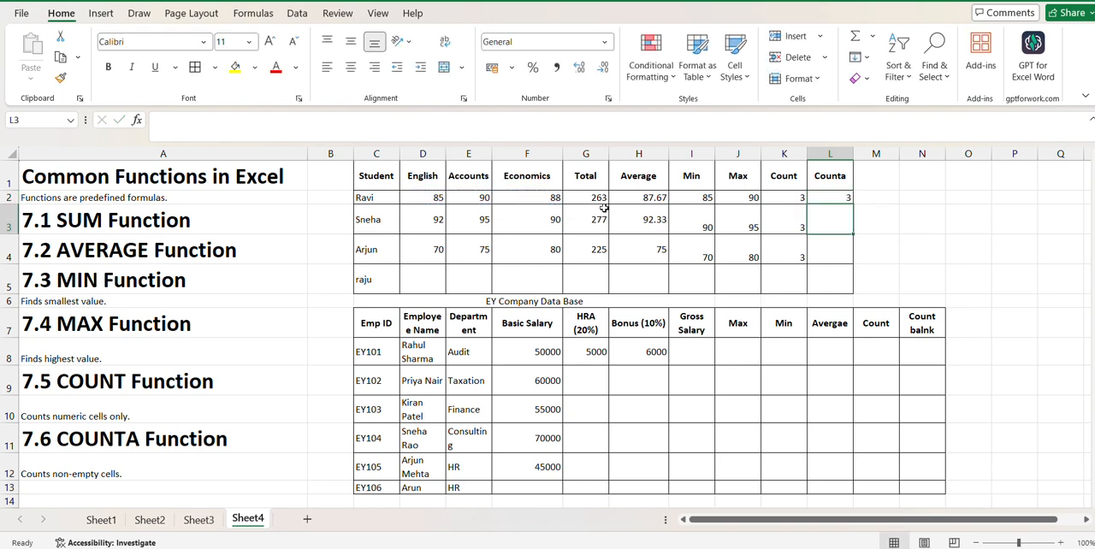
click(827, 197)
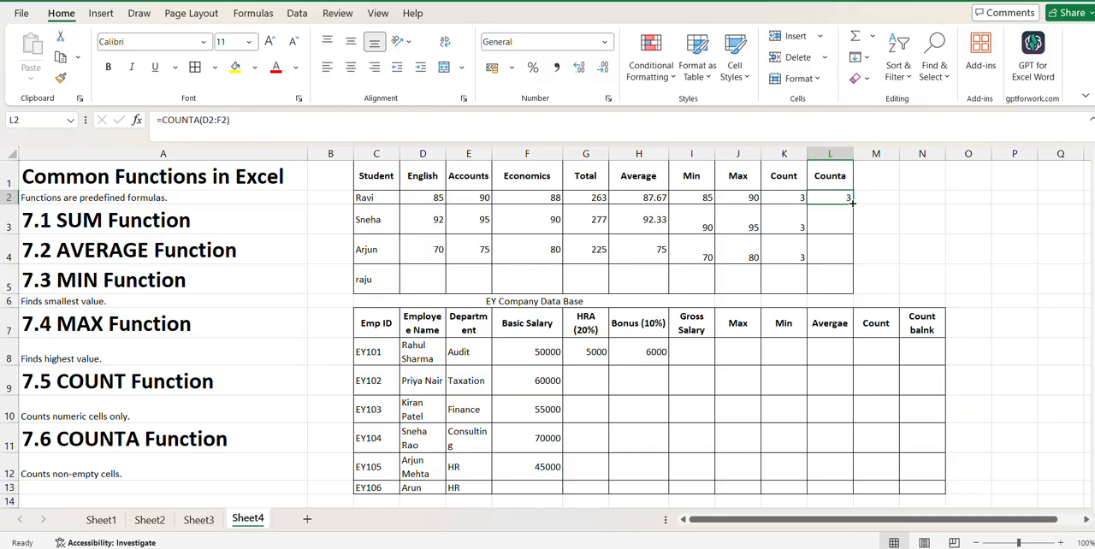
drag(852, 202, 836, 298)
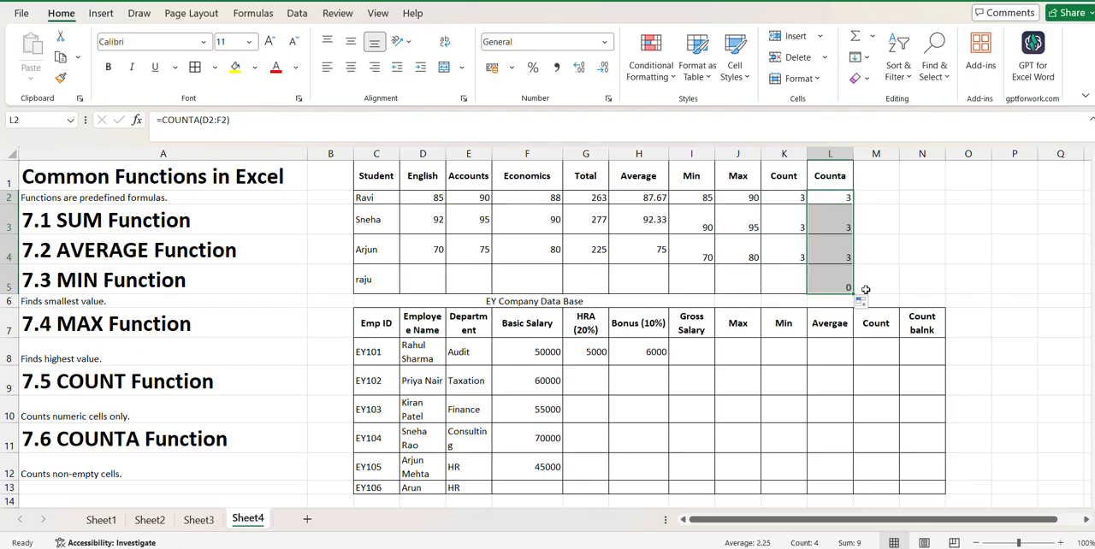
click(907, 286)
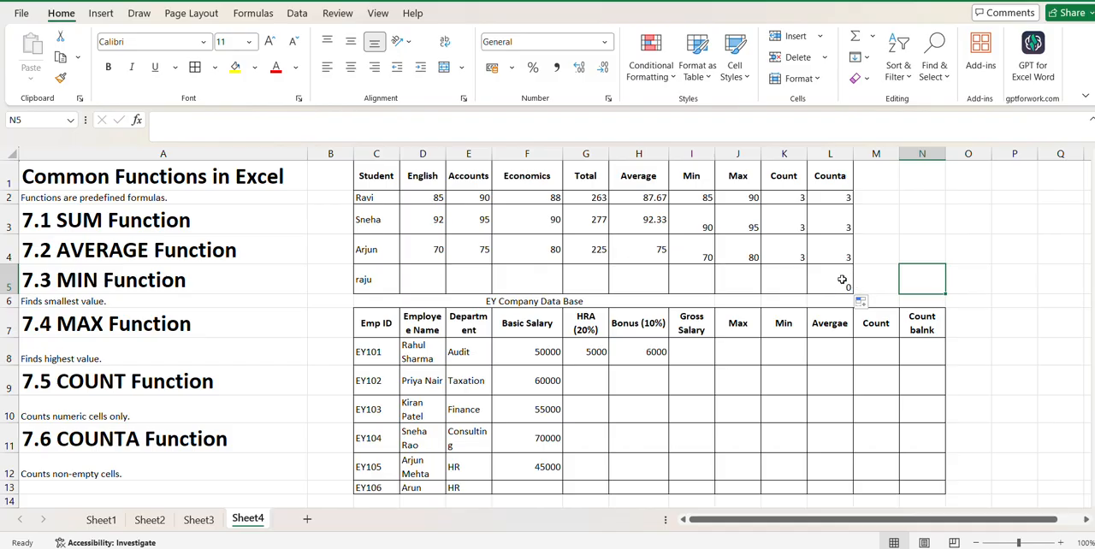
- Replace the formula in L2 with =COUNTBLANK(D2:F2) to count the first student's blank mark cells
click(841, 280)
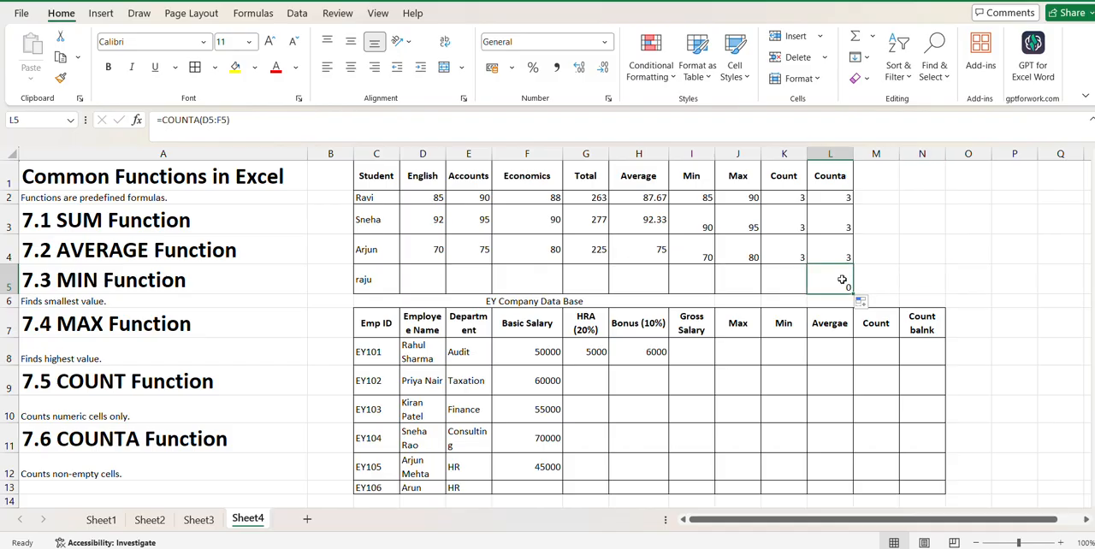
click(839, 198)
double_click(838, 198)
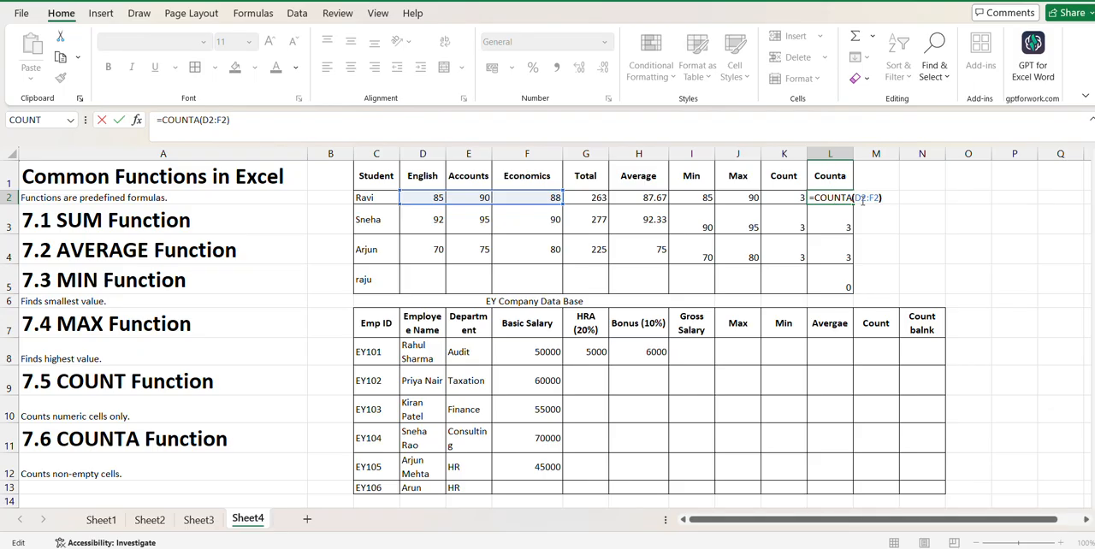
key(BackSpace)
key(BackSpace)
key(BackSpace)
key(BackSpace)
key(BackSpace)
key(BackSpace)
key(BackSpace)
key(BackSpace)
key(BackSpace)
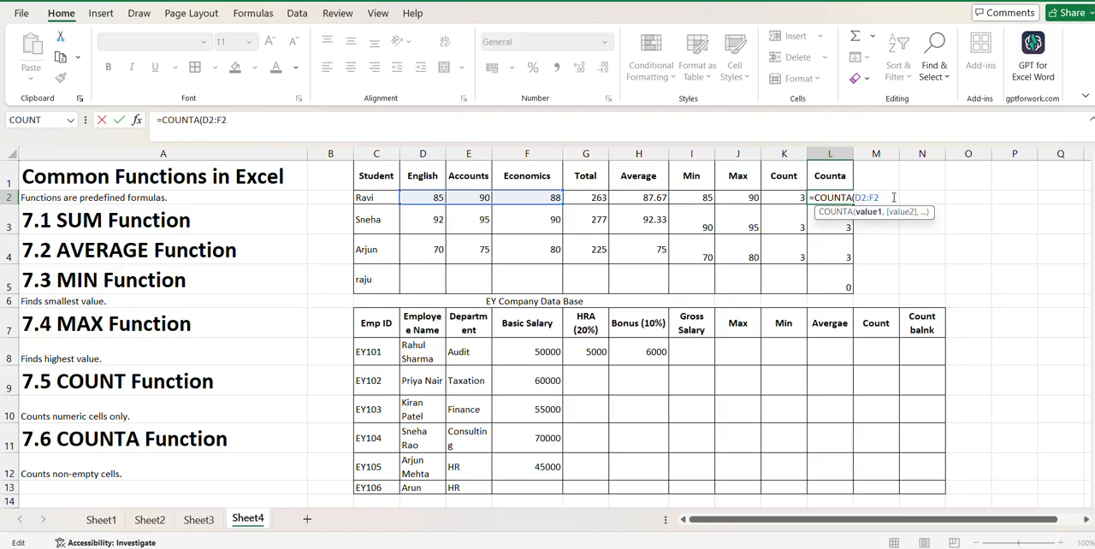
click(852, 238)
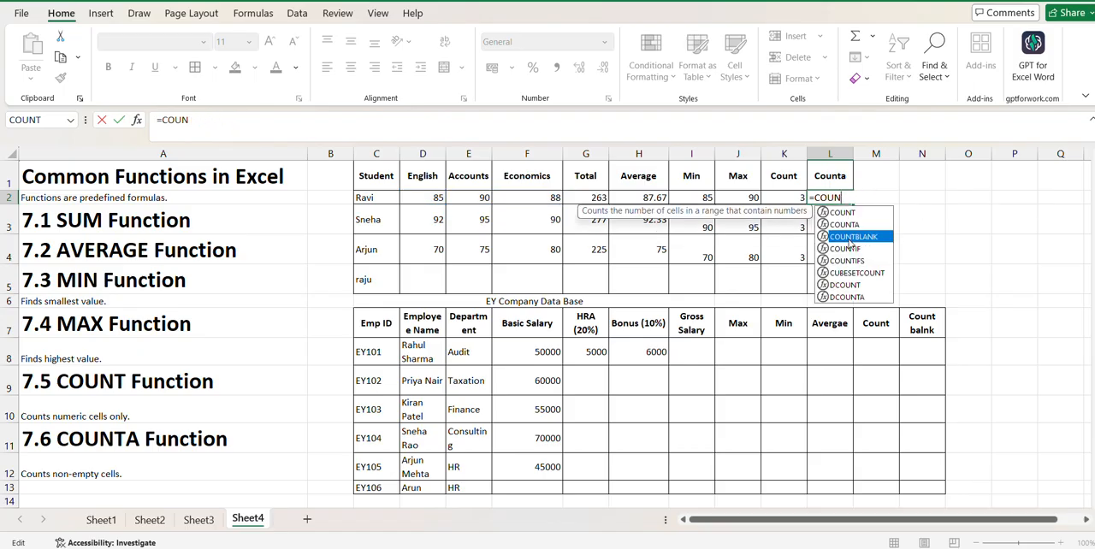
double_click(849, 237)
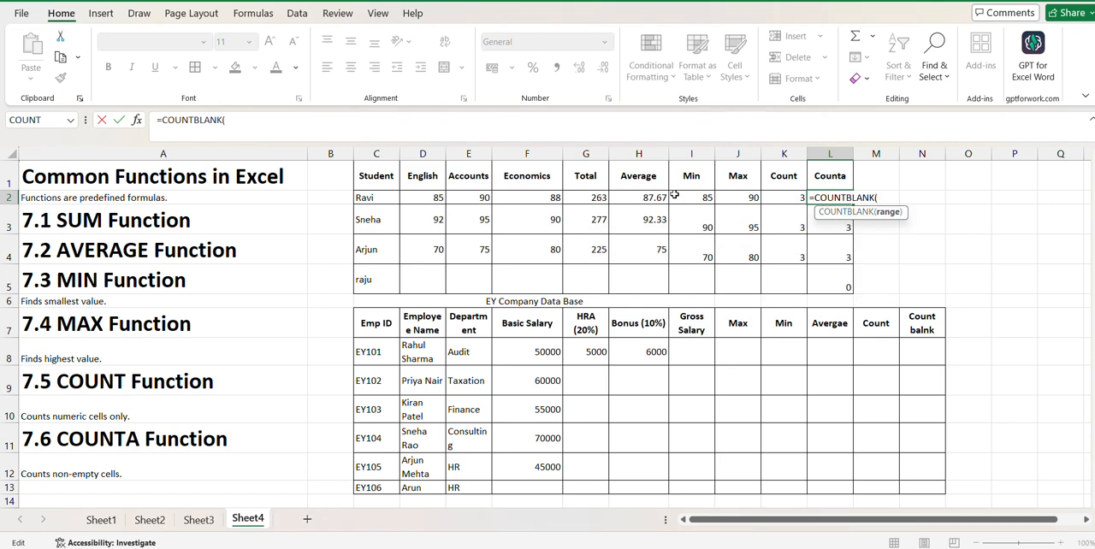
click(436, 196)
drag(503, 199, 504, 200)
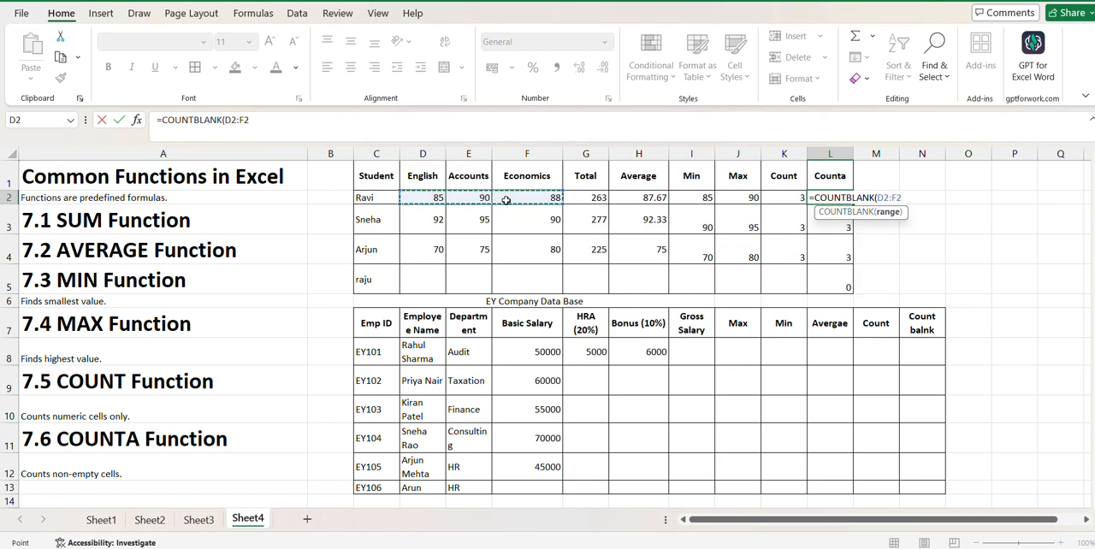
key(Return)
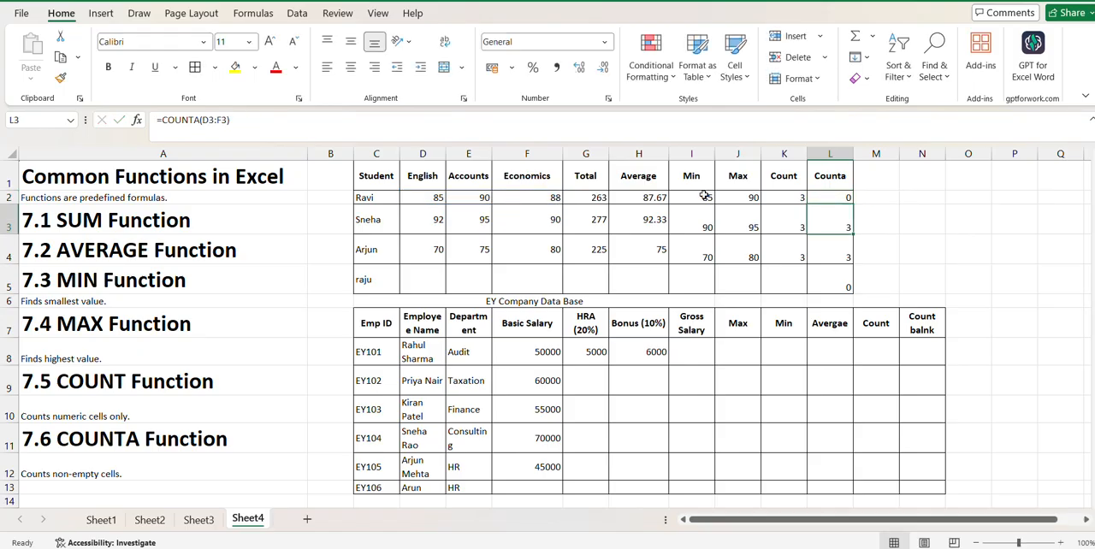
- Copy the COUNTBLANK formula from L2 down to L5 and check it against the mark cells in rows 3 to 5
click(842, 198)
drag(847, 203, 848, 282)
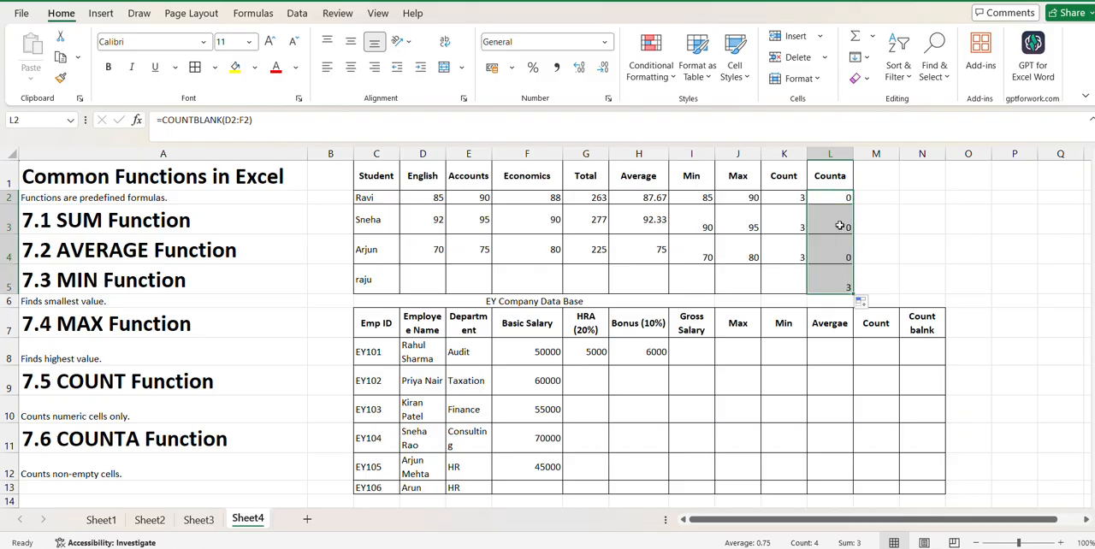
click(830, 202)
click(423, 213)
drag(423, 213, 514, 219)
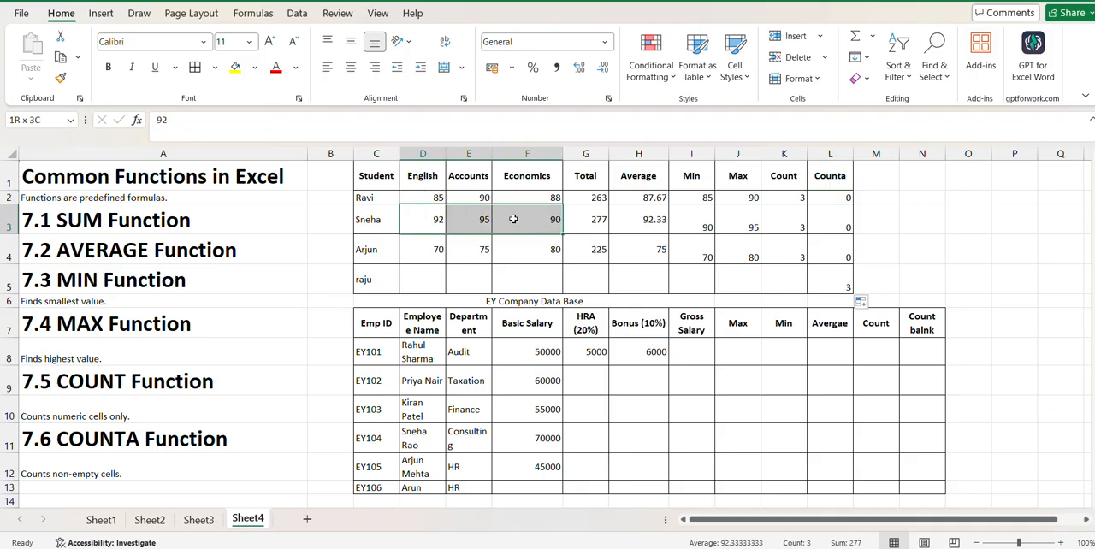
drag(427, 245, 543, 251)
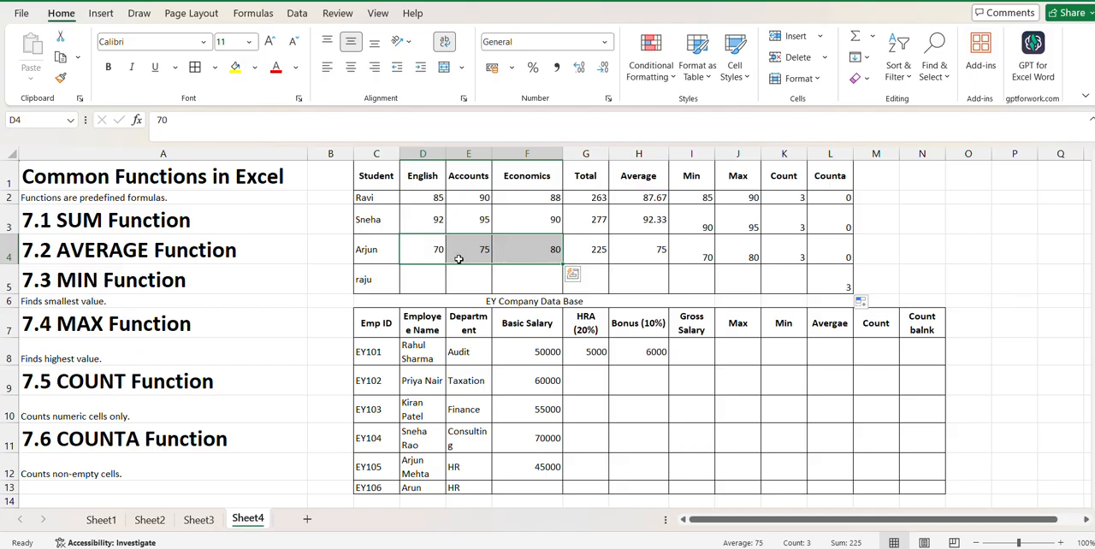
drag(428, 273, 539, 279)
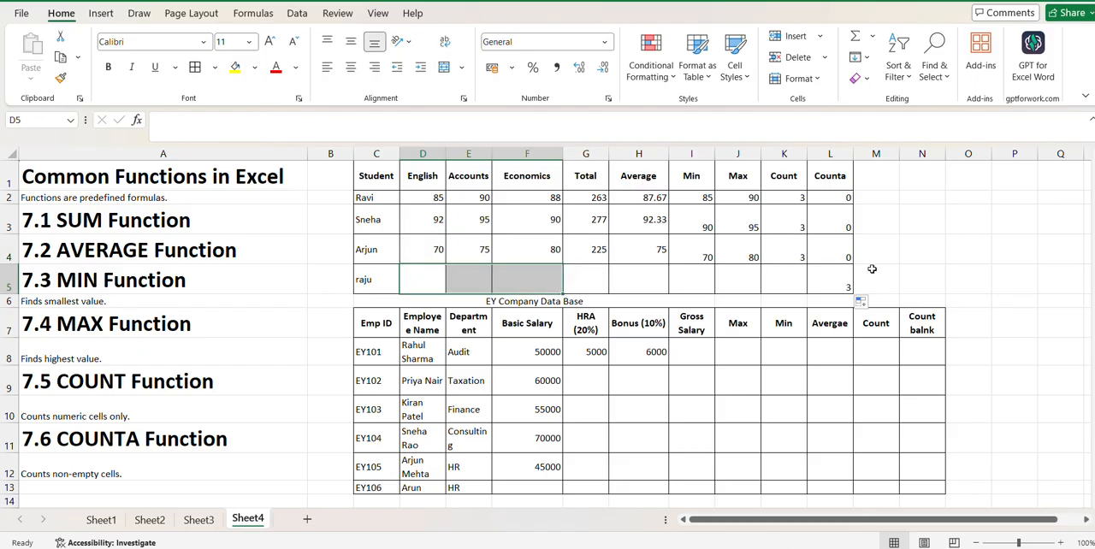
click(845, 282)
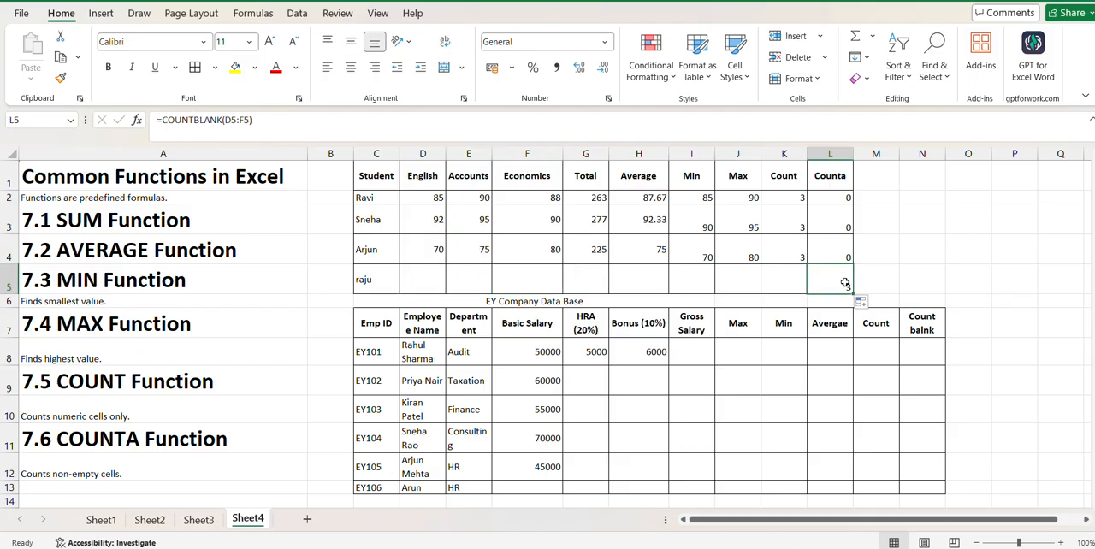
- Change the header in L1 to Countblank
double_click(847, 176)
key(BackSpace)
text(b)
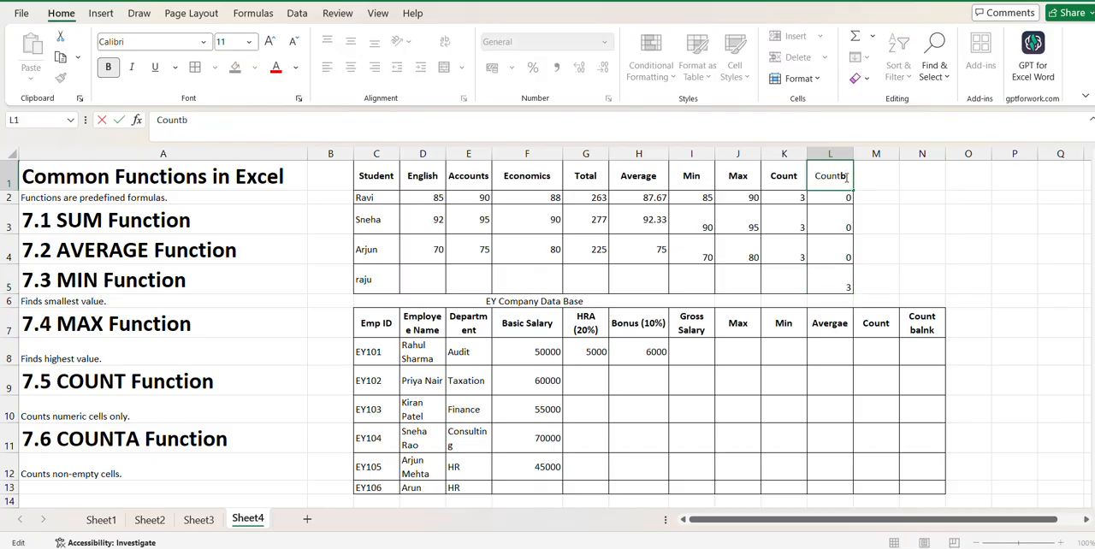
text(lank)
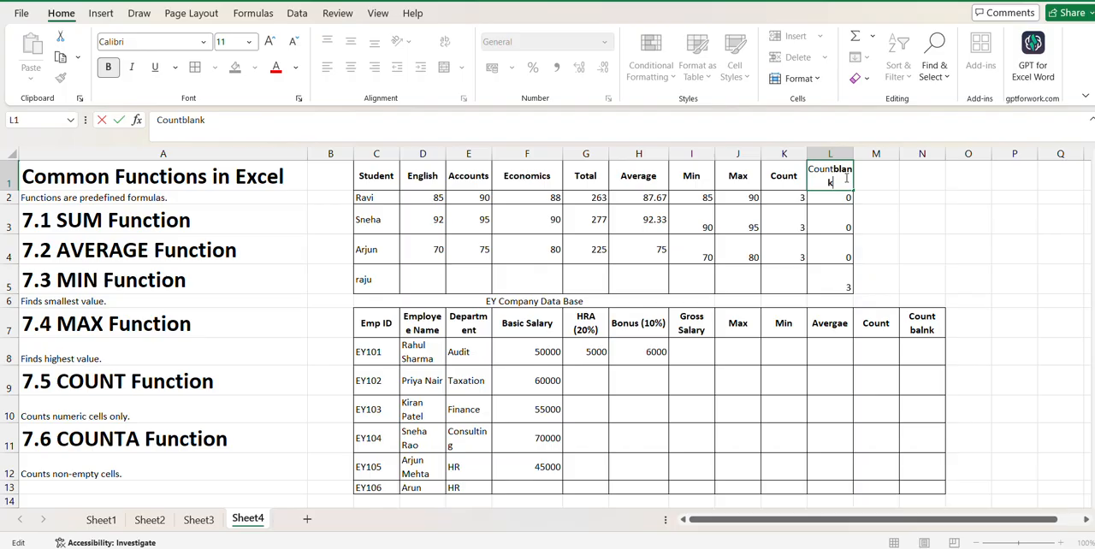
click(953, 226)
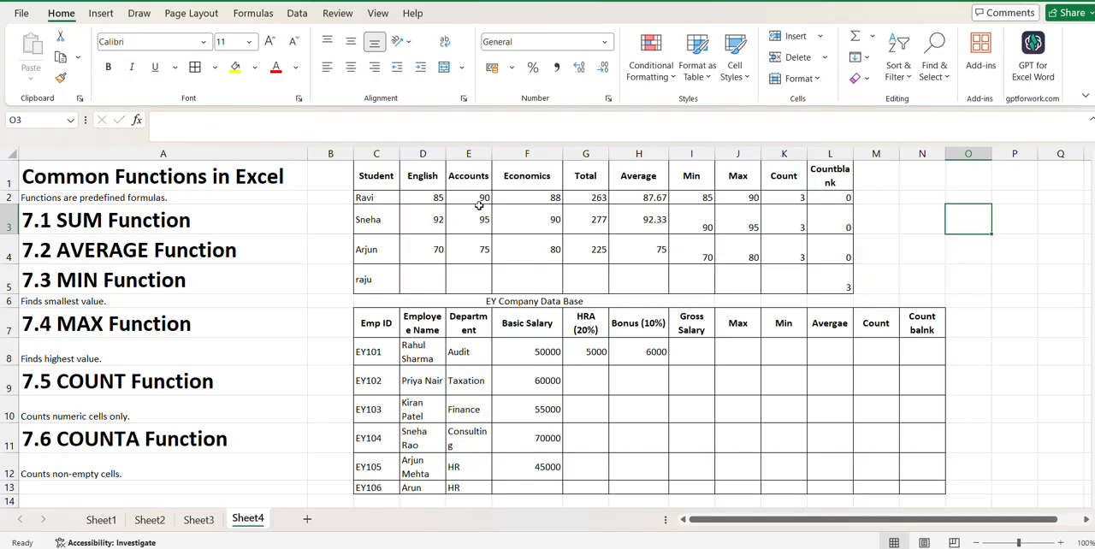
click(484, 299)
key(Down)
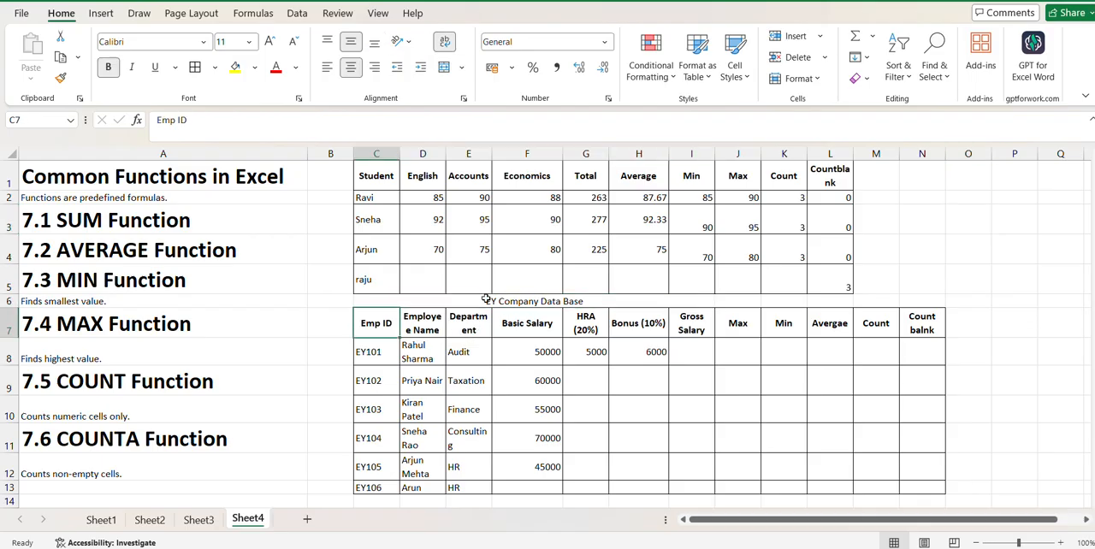
key(Down)
key(Down)
key(Down)
key(Down)
key(Down)
key(Down)
key(Down)
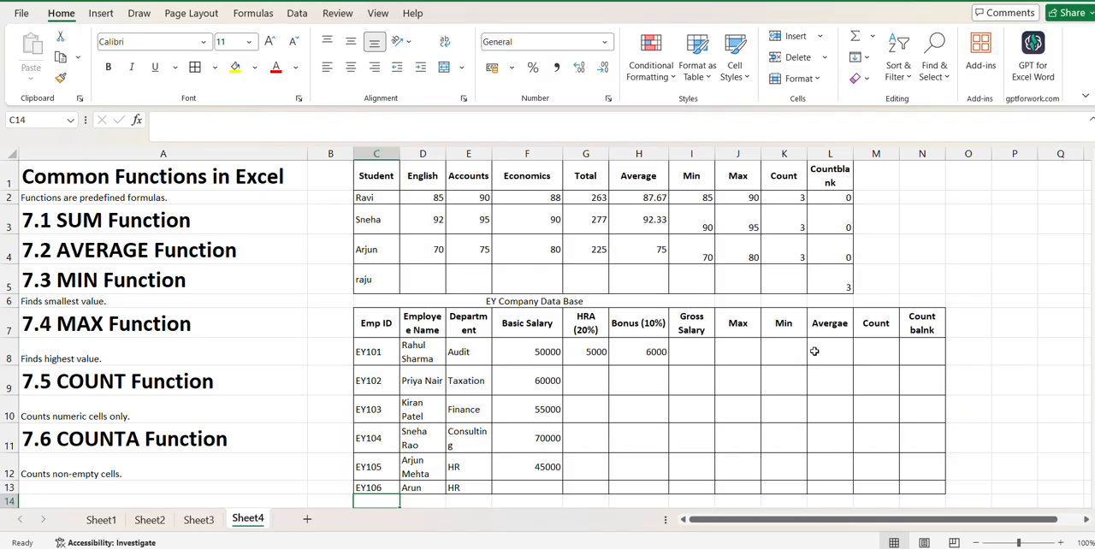
- Merge and center rows 8 to 12 separately in each of columns J to N of the employee table, and dismiss the storage notification
drag(739, 355, 741, 462)
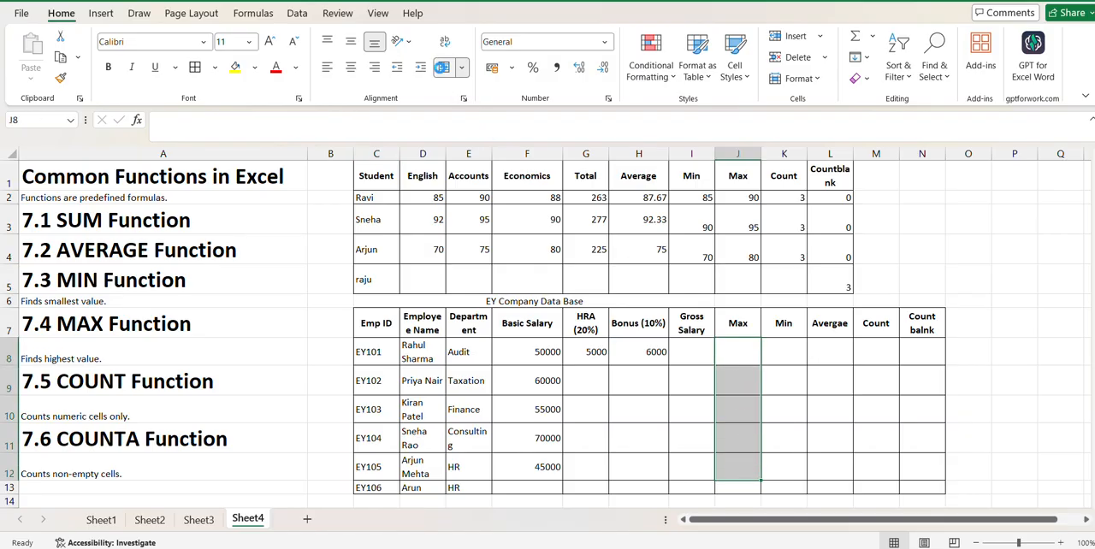
click(443, 67)
click(773, 351)
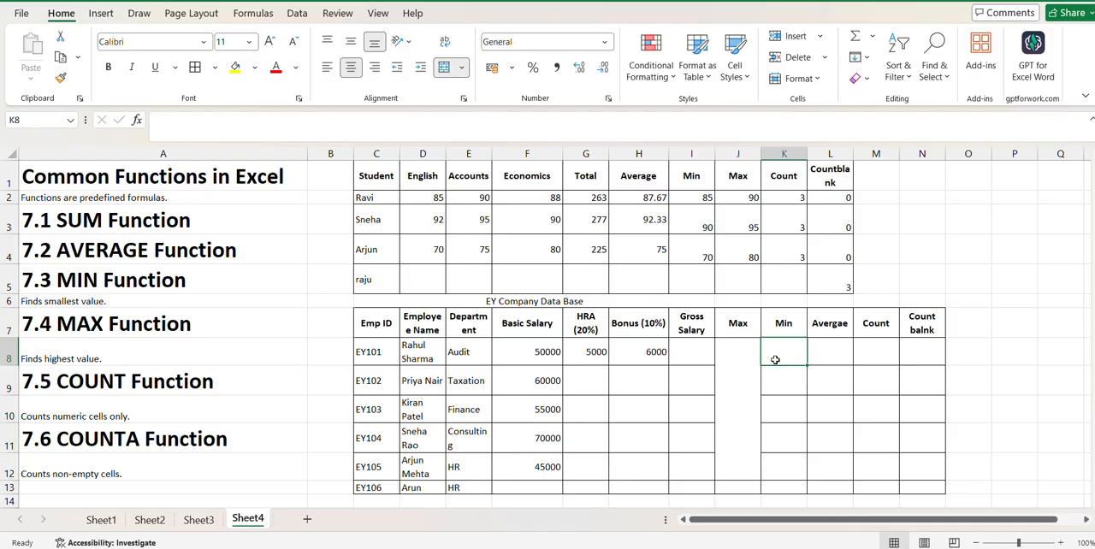
drag(774, 359, 772, 462)
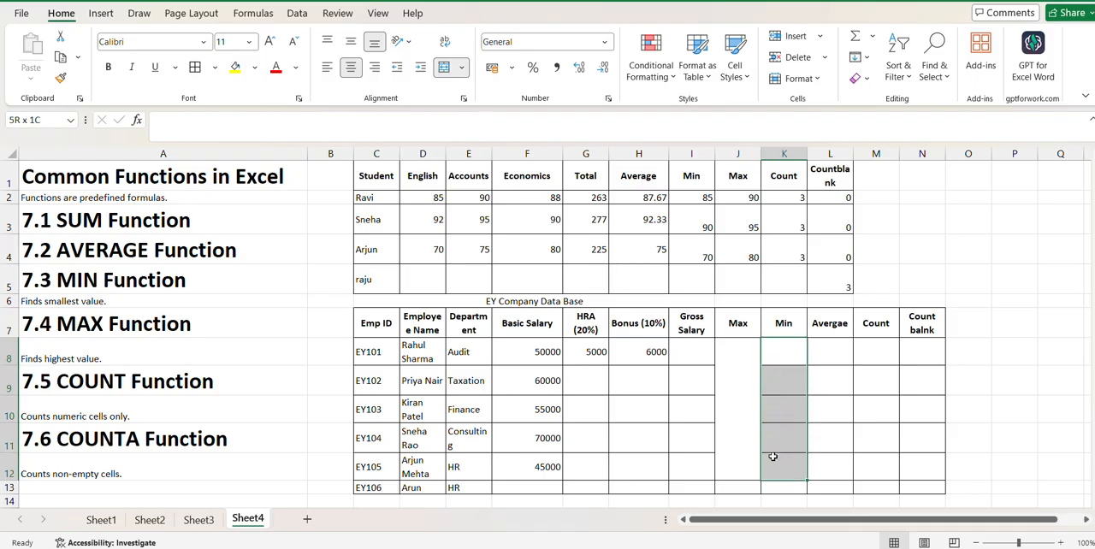
click(444, 69)
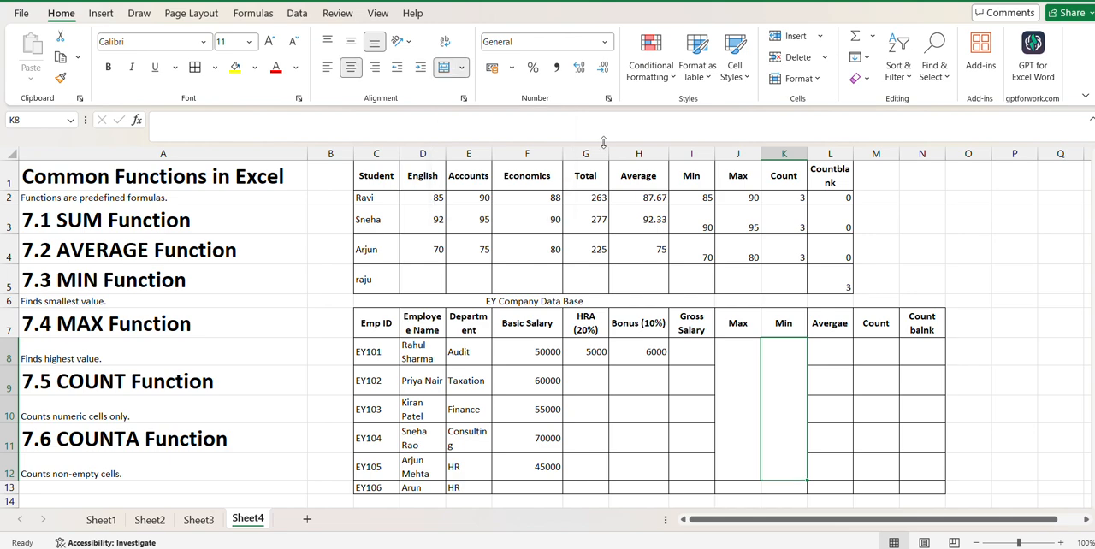
drag(823, 355, 827, 462)
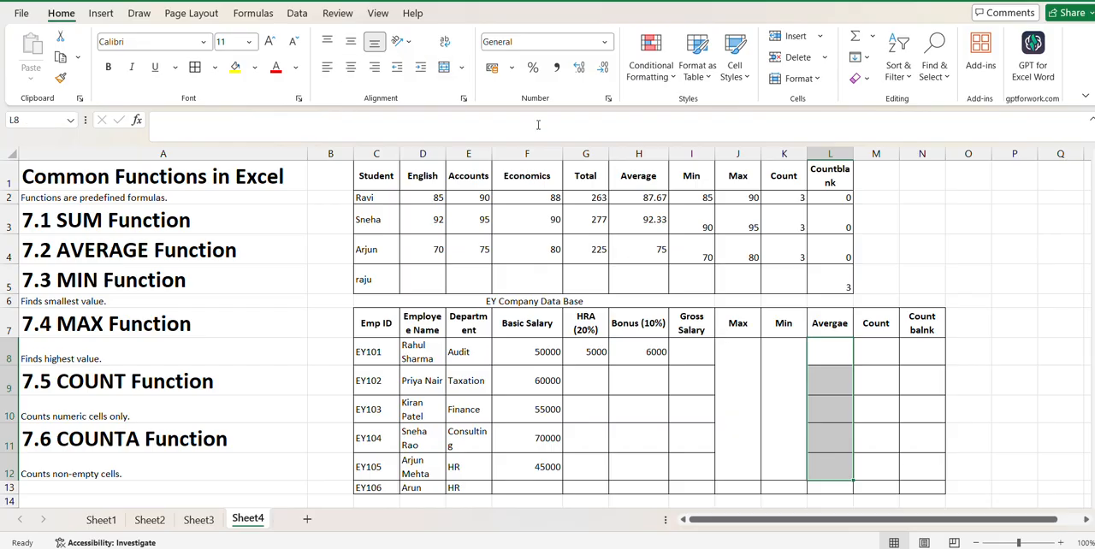
click(444, 66)
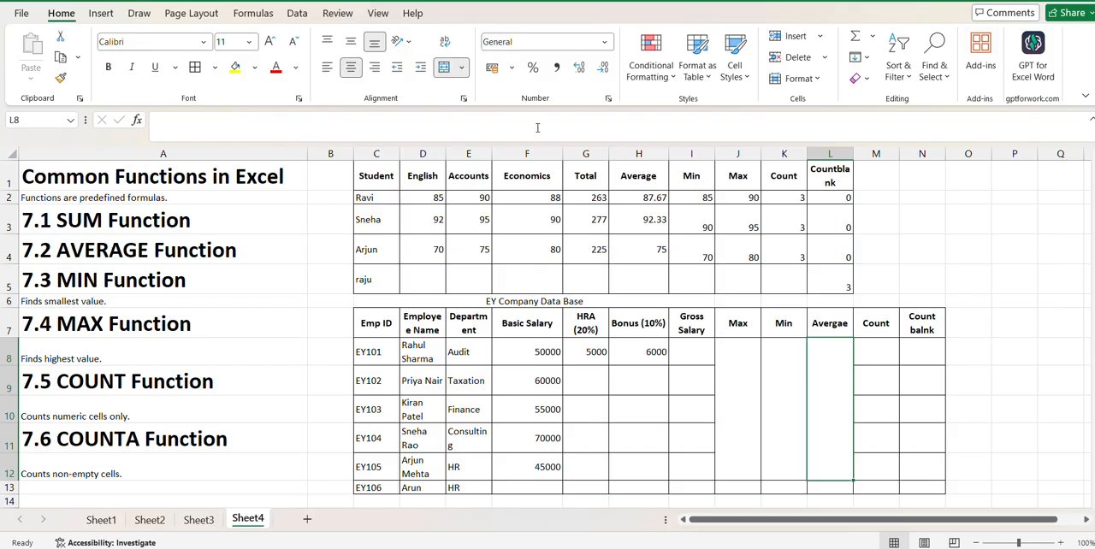
drag(862, 360, 869, 458)
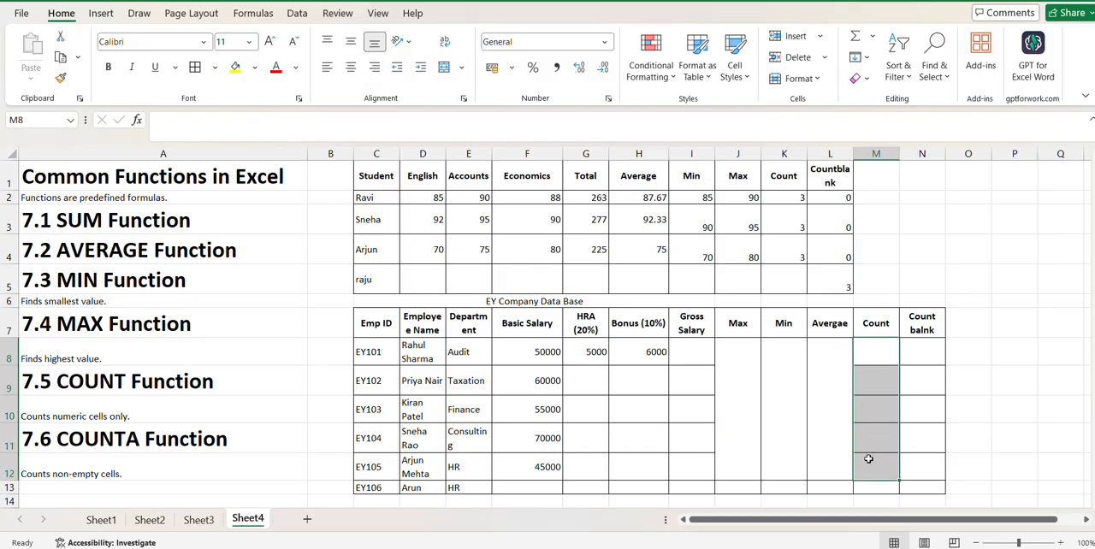
click(444, 66)
drag(913, 362, 919, 457)
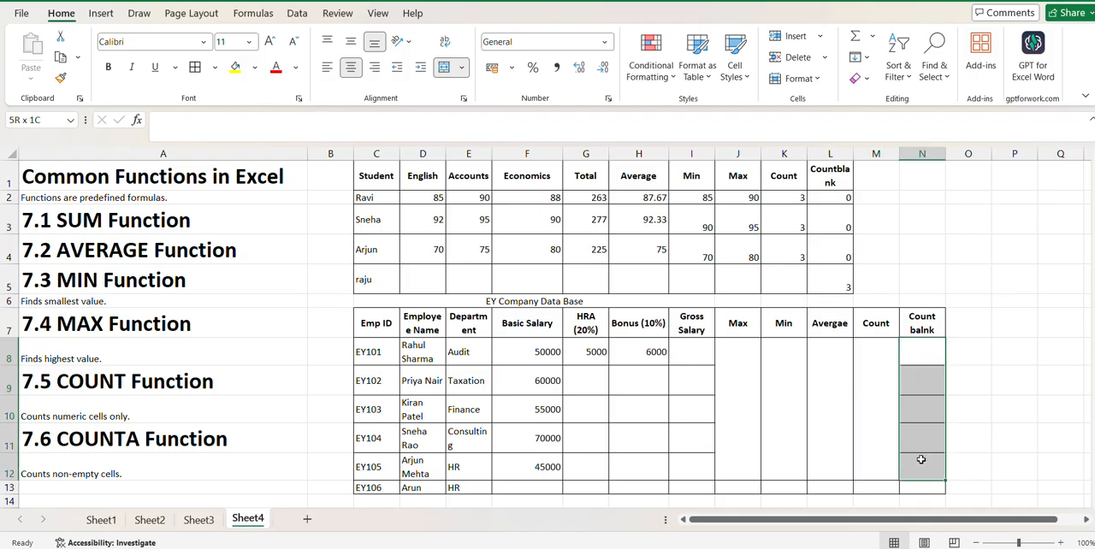
click(444, 66)
click(987, 352)
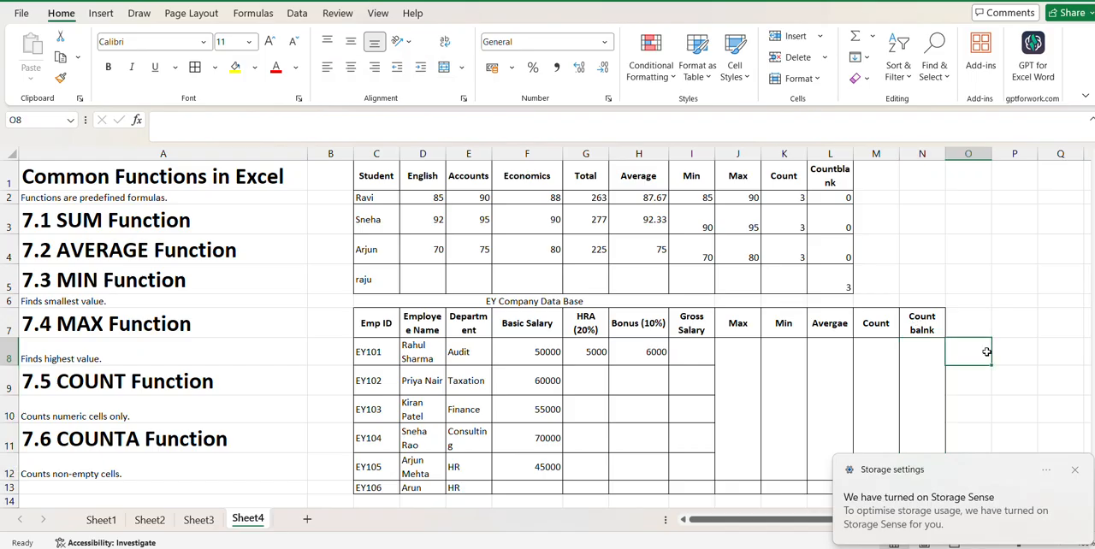
click(1076, 474)
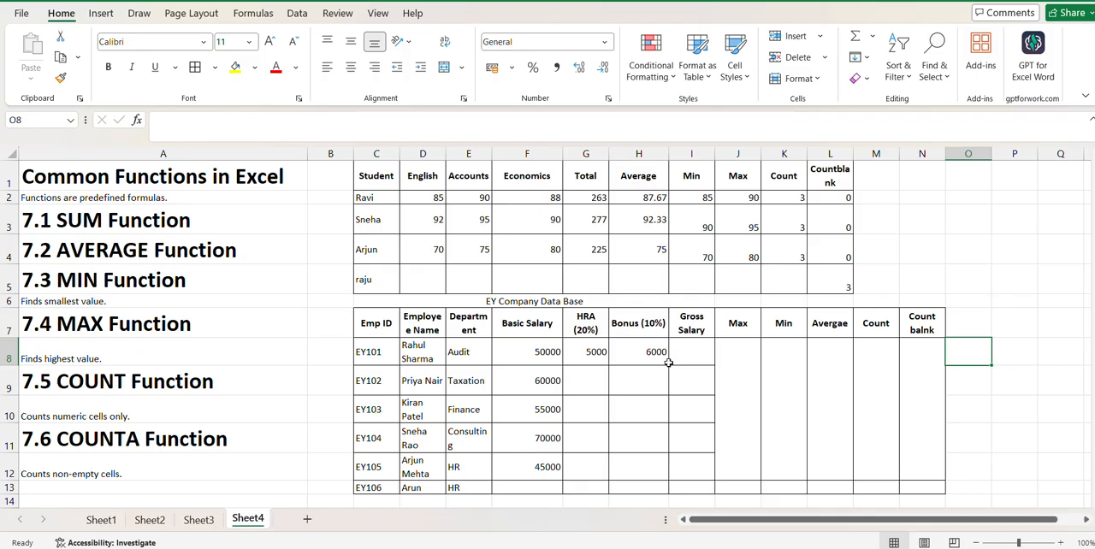
- Clear the first employee's HRA and bonus values in G8 and H8, and dismiss the disk space notification
click(595, 360)
key(BackSpace)
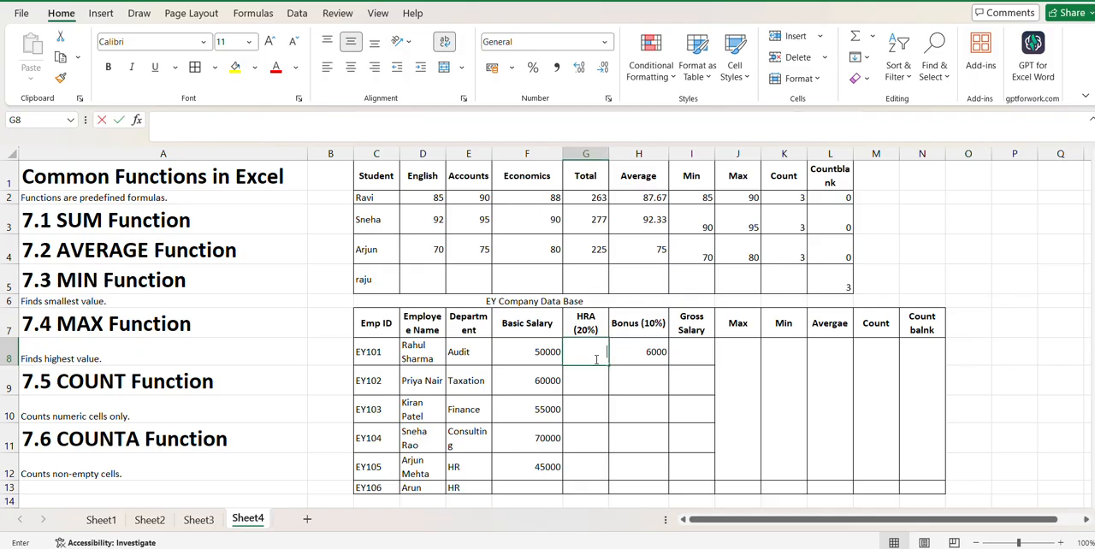
key(Tab)
key(BackSpace)
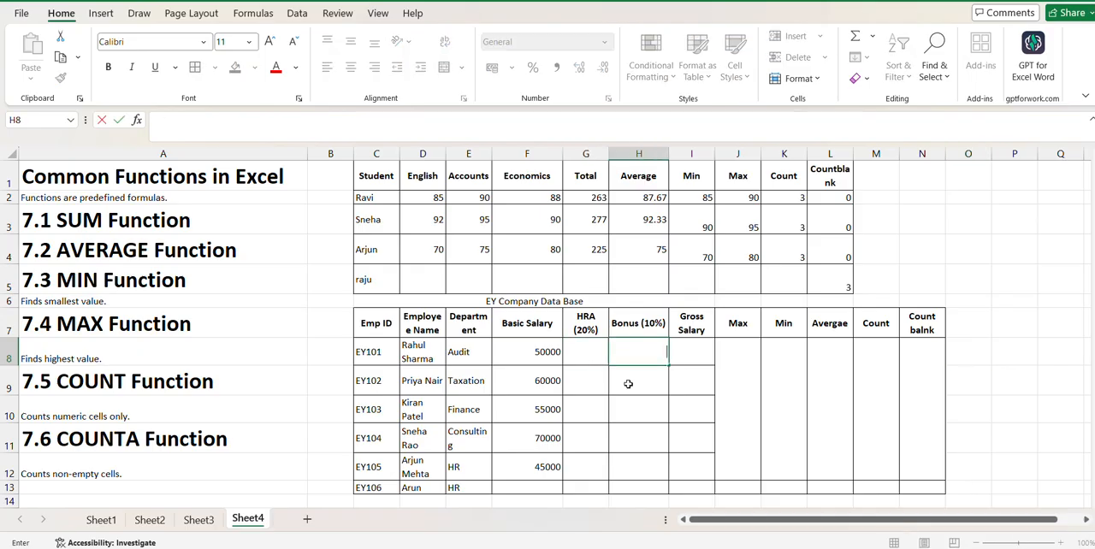
click(628, 384)
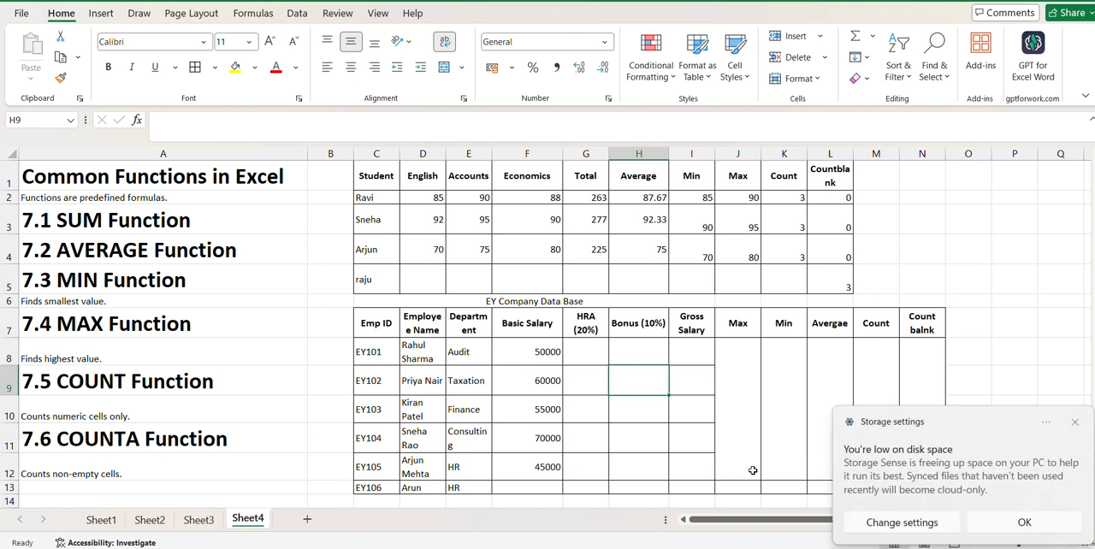
click(1077, 424)
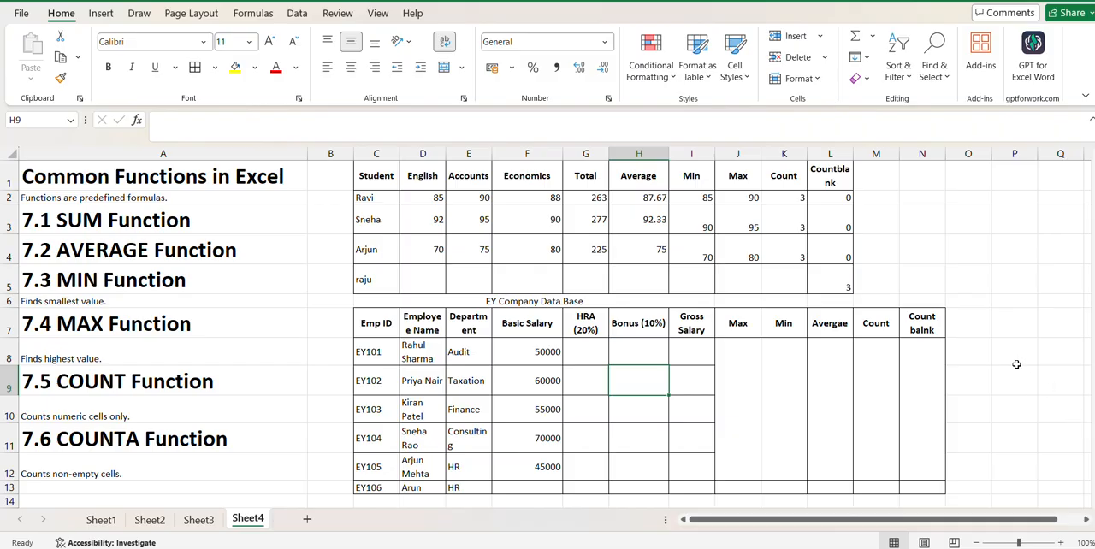
- Enter the rates 20% in O7 and 10% in O8 beside the employee table
click(981, 332)
text(3)
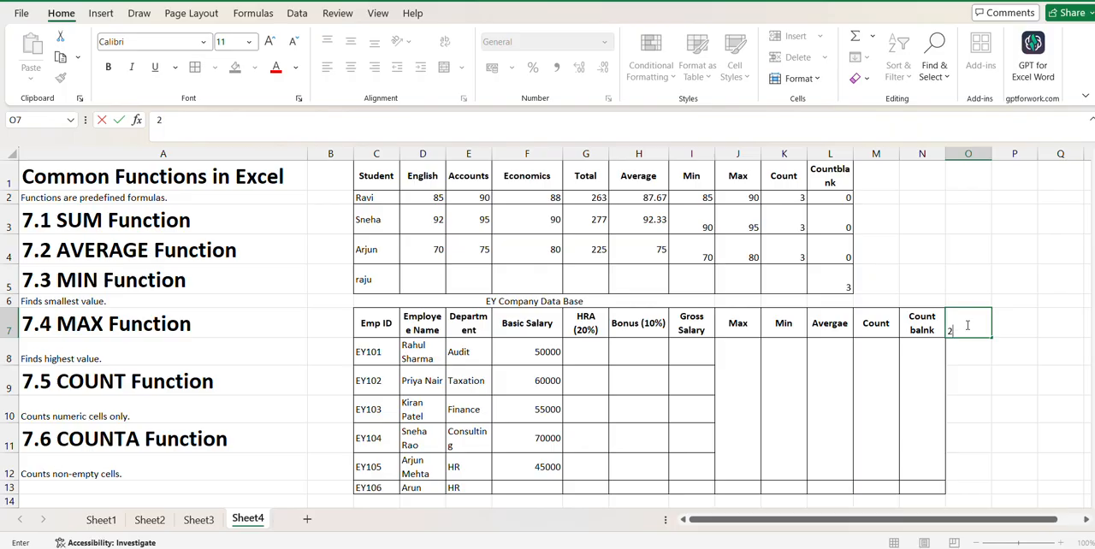
text(%)
key(Return)
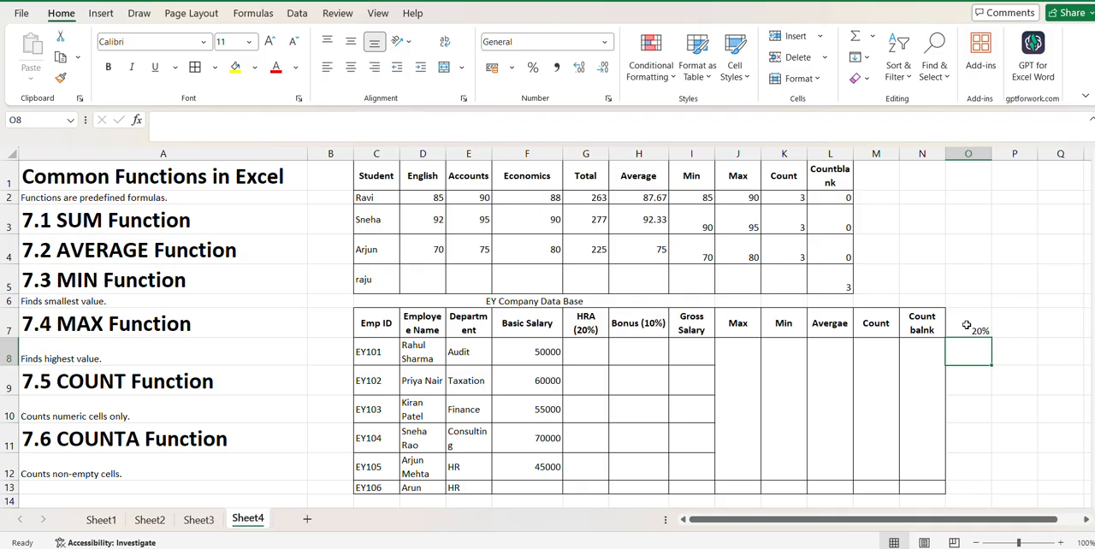
text(10)
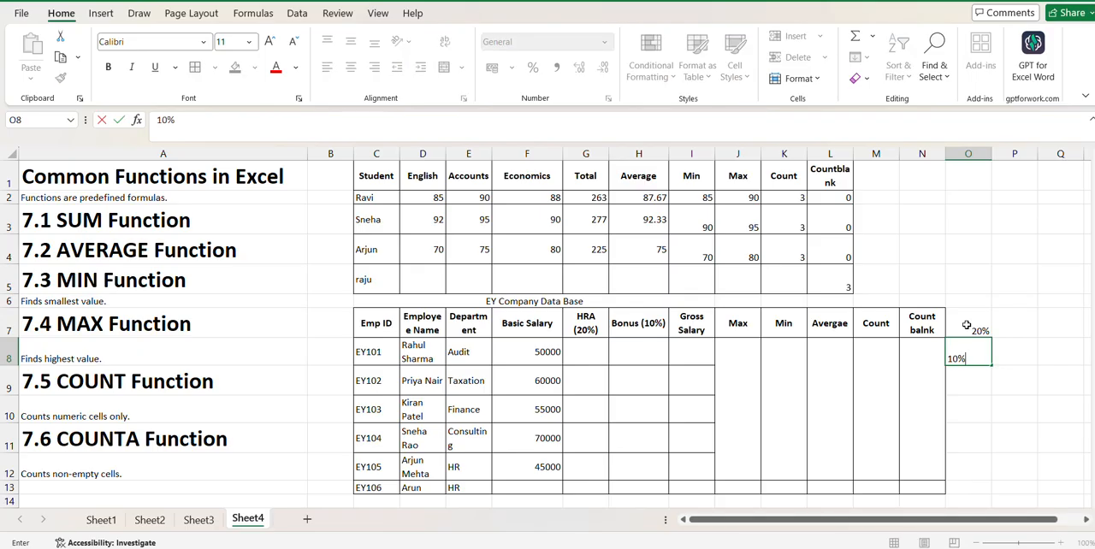
text(%)
- Label the two rates by entering HRA in P7 and Bonus in P8
click(1012, 329)
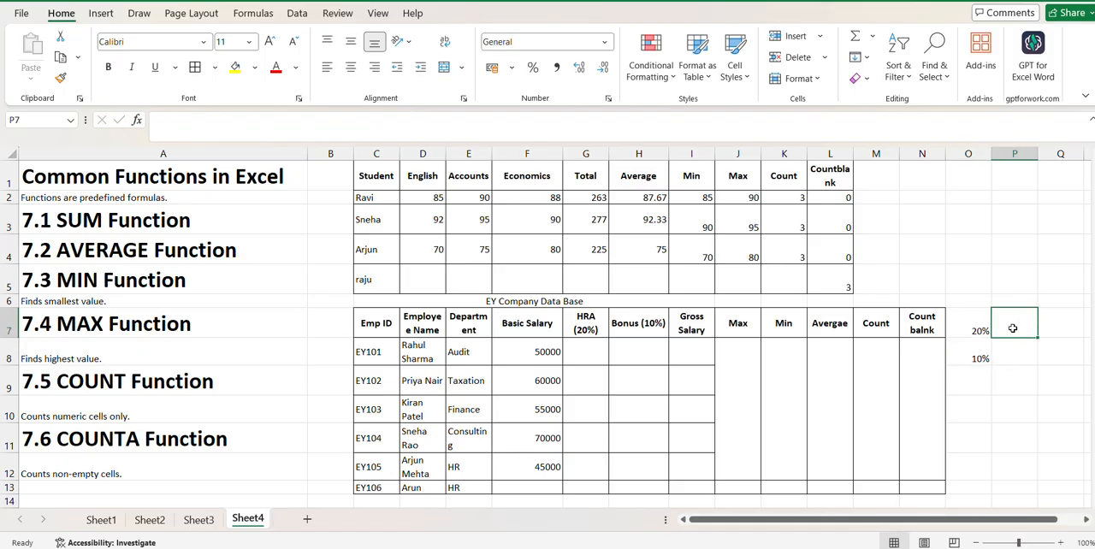
text(HRA)
key(Return)
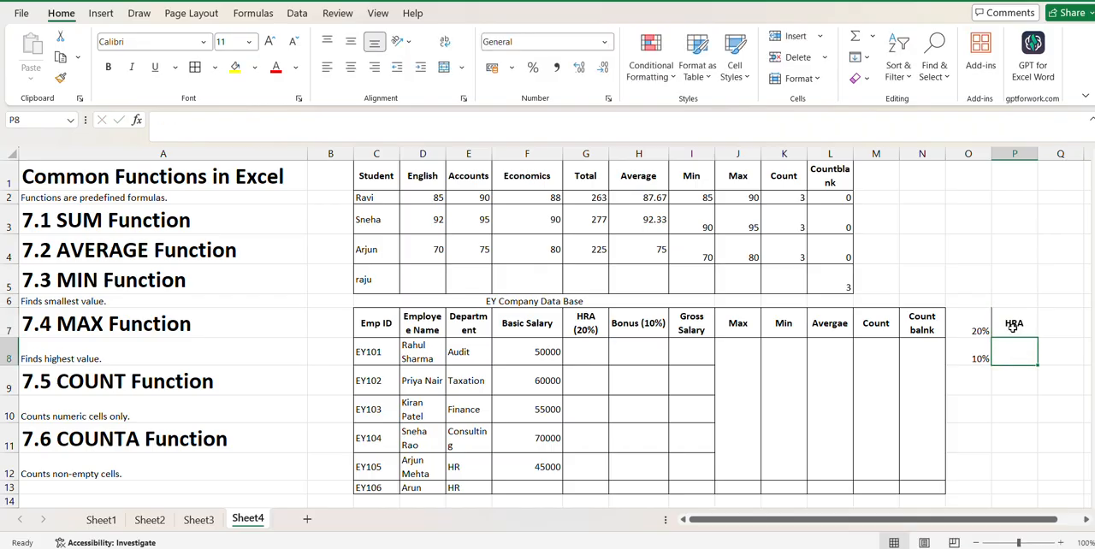
text(Bonus)
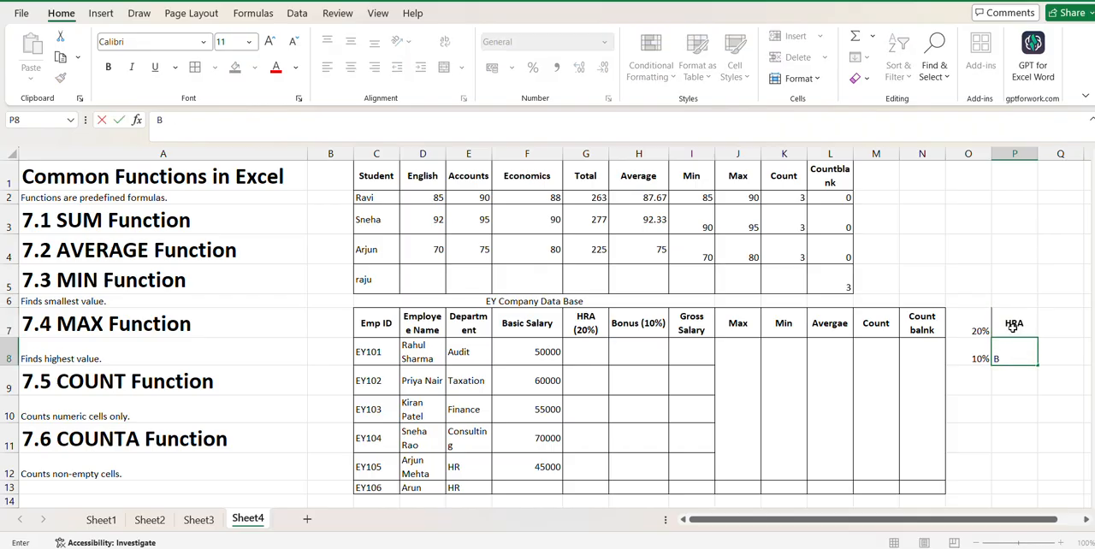
click(1014, 385)
- Apply borders to the rate cells and their labels, O7:P8
click(978, 331)
drag(978, 332, 1016, 359)
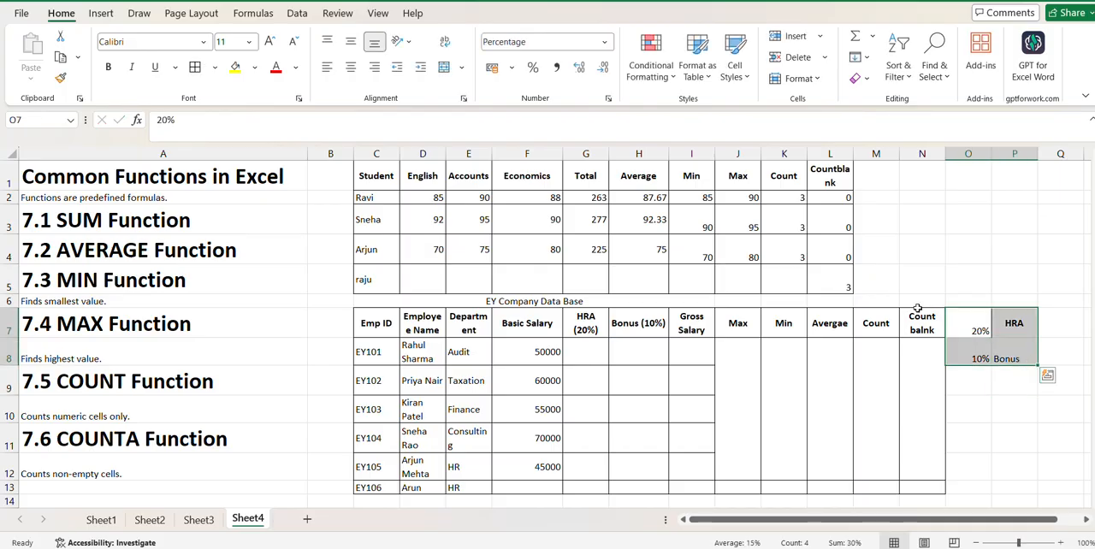
click(195, 68)
click(1032, 362)
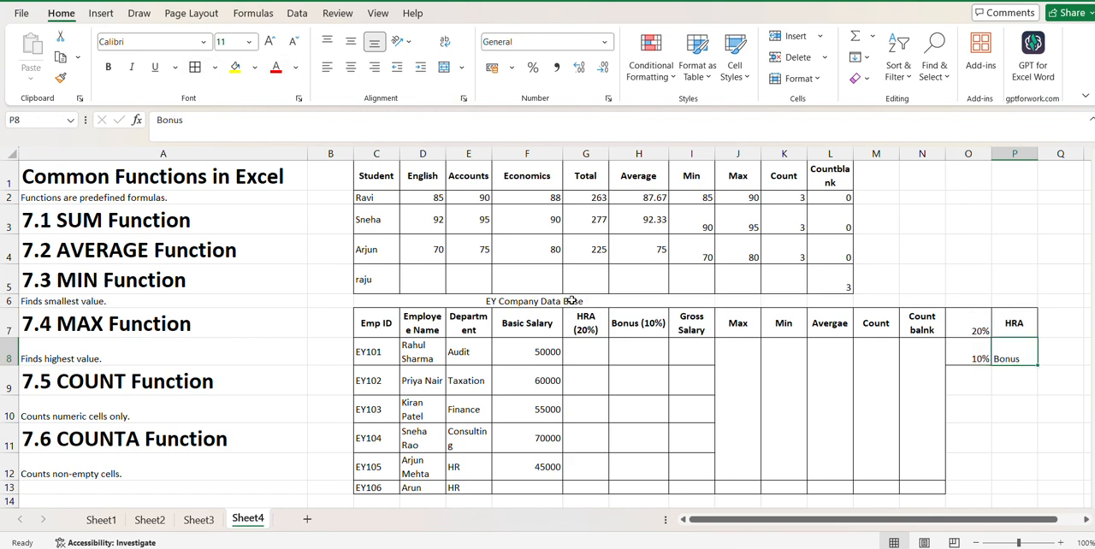
- Calculate the first employee's HRA in G8 with the formula =F8*$O$7, keeping the 20% rate reference absolute
click(589, 351)
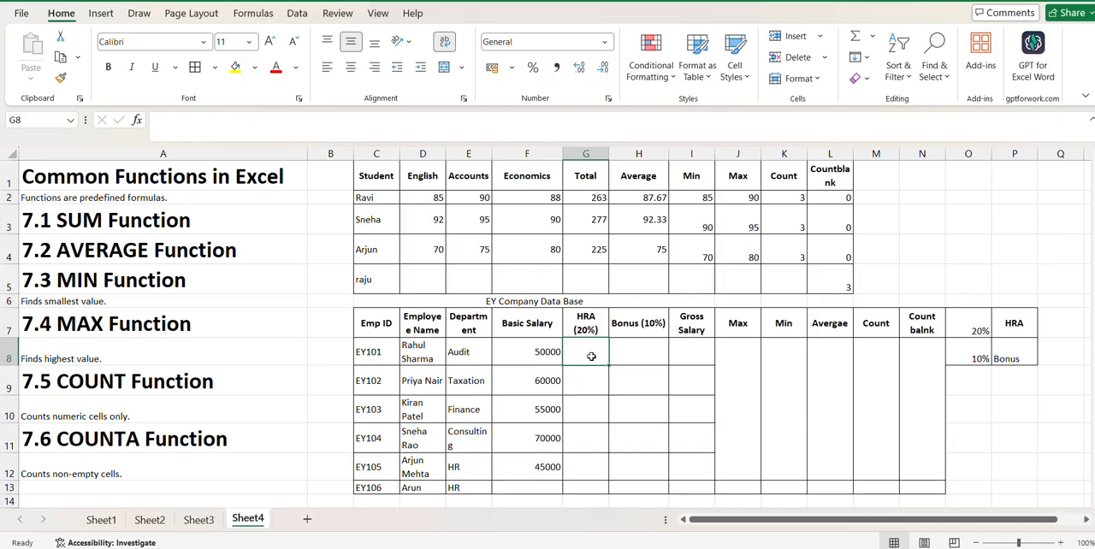
double_click(592, 357)
text(=)
click(514, 346)
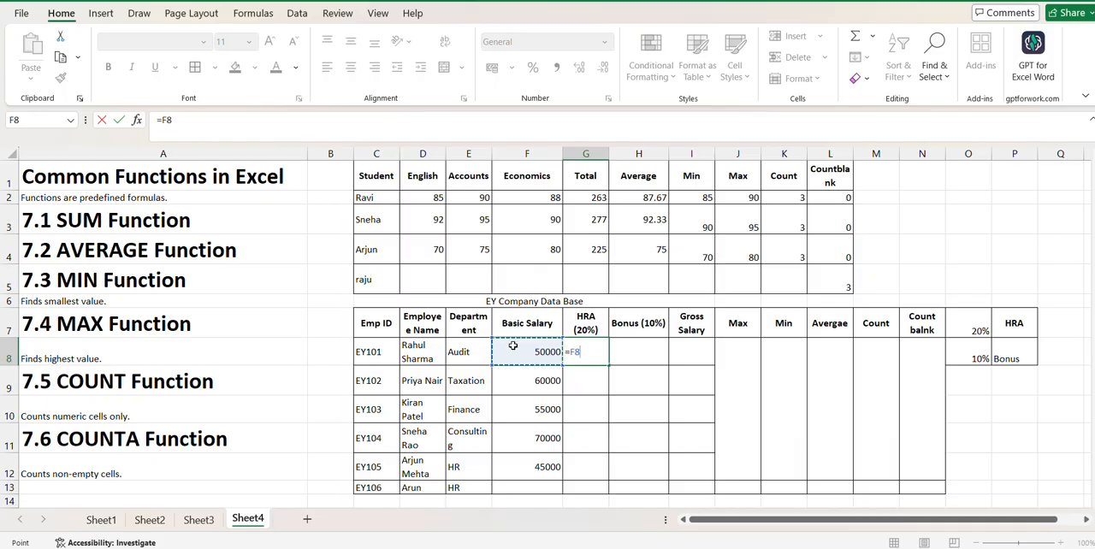
text(*)
click(978, 318)
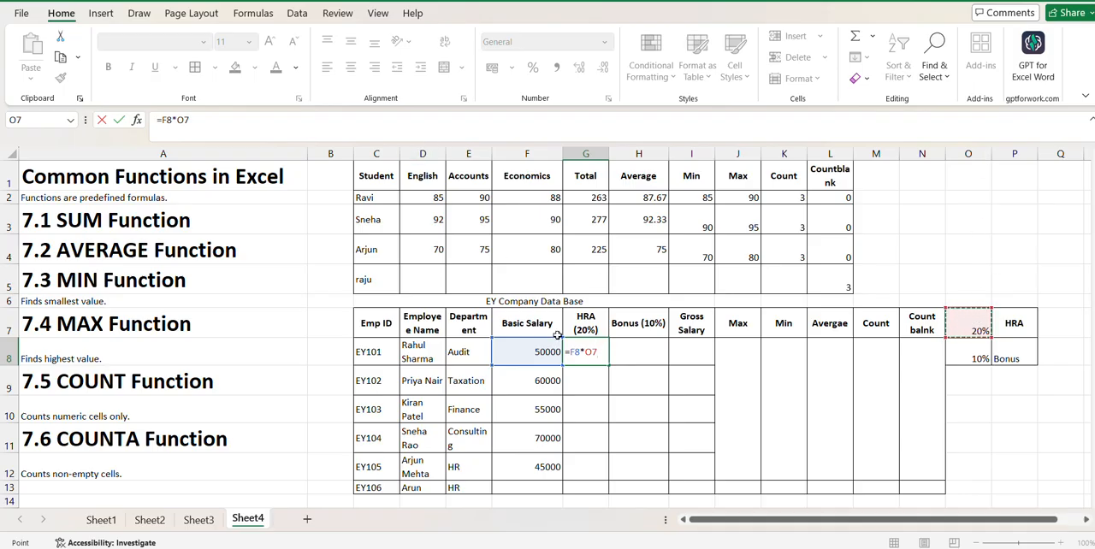
click(587, 353)
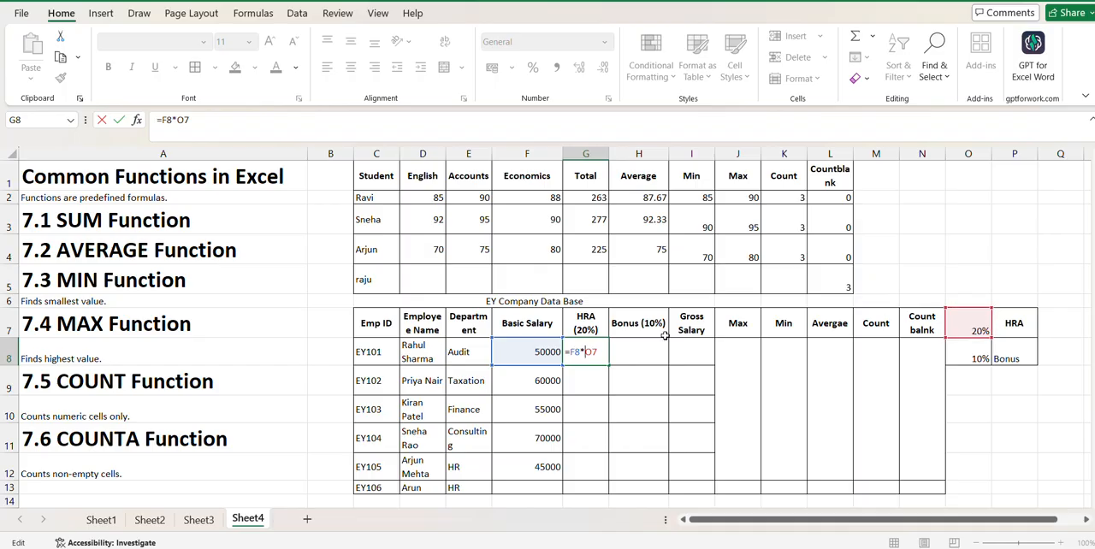
text($O$)
key(Return)
- Fill the HRA formula from G8 down to G12 and check the copied formula in G12
click(597, 351)
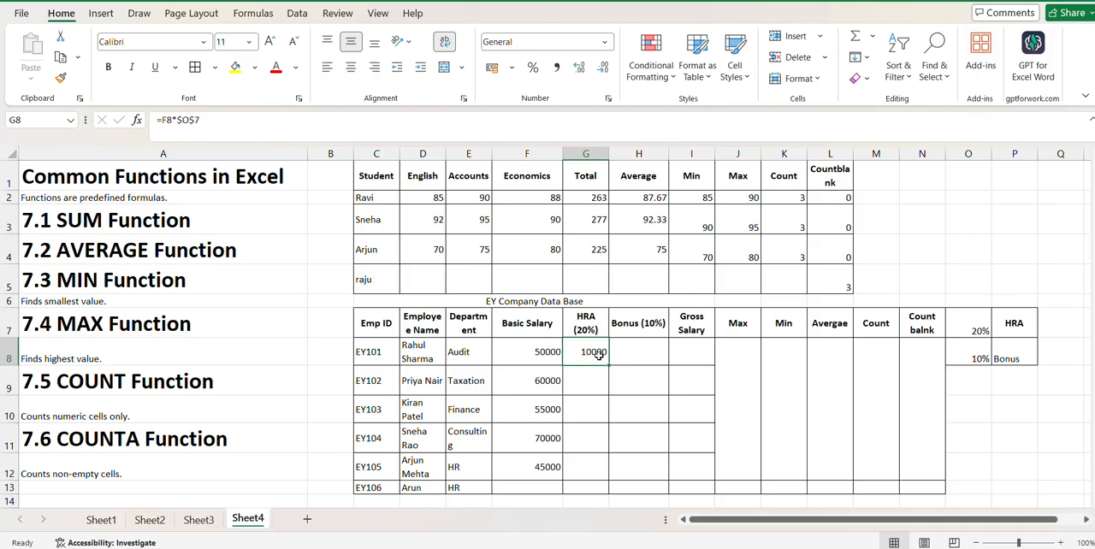
drag(608, 366, 611, 479)
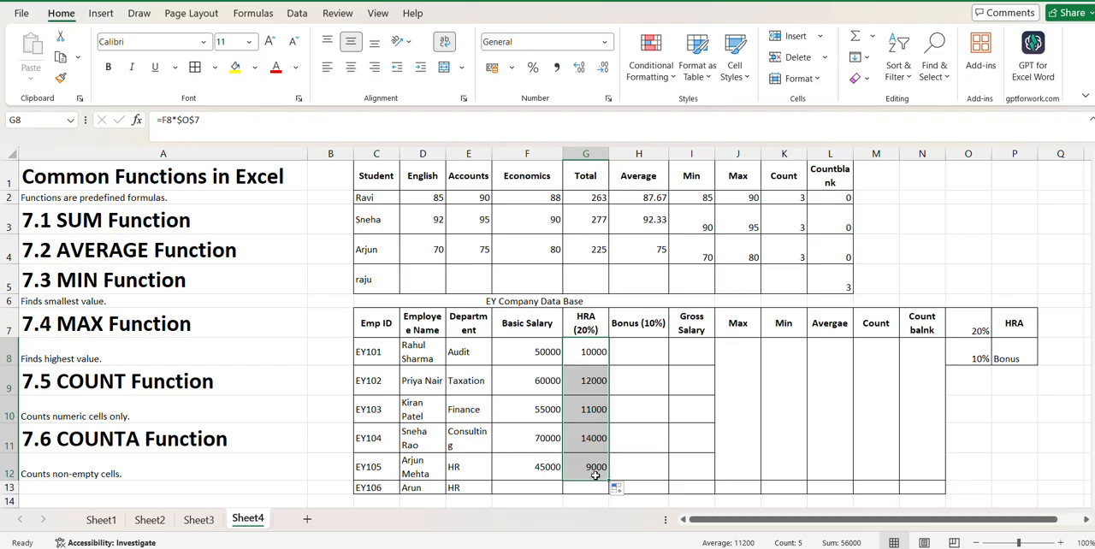
click(594, 473)
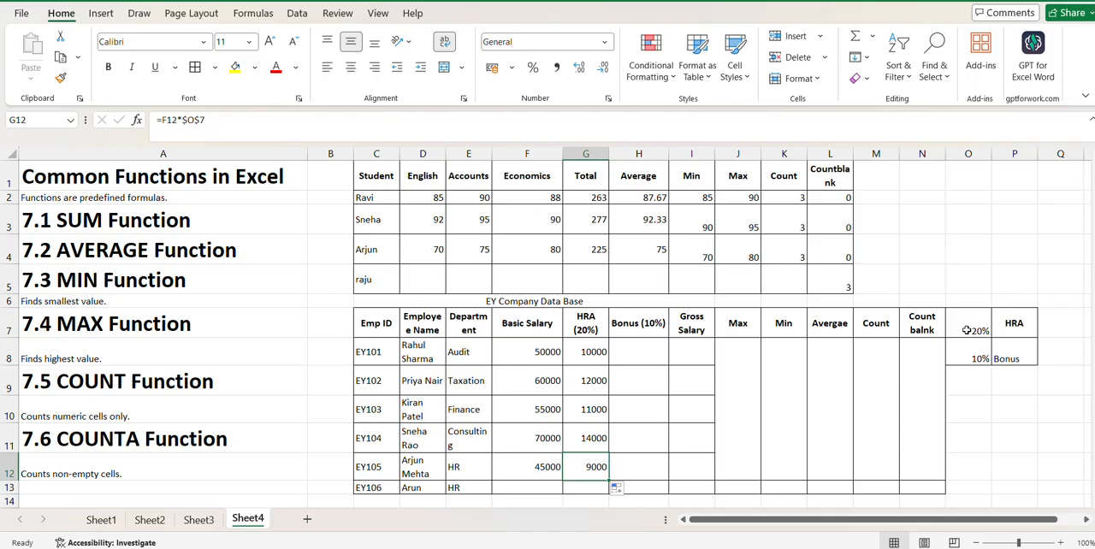
- Calculate the first employee's bonus in H8 with the formula =F8*$O$8, keeping the 10% rate reference absolute
click(632, 359)
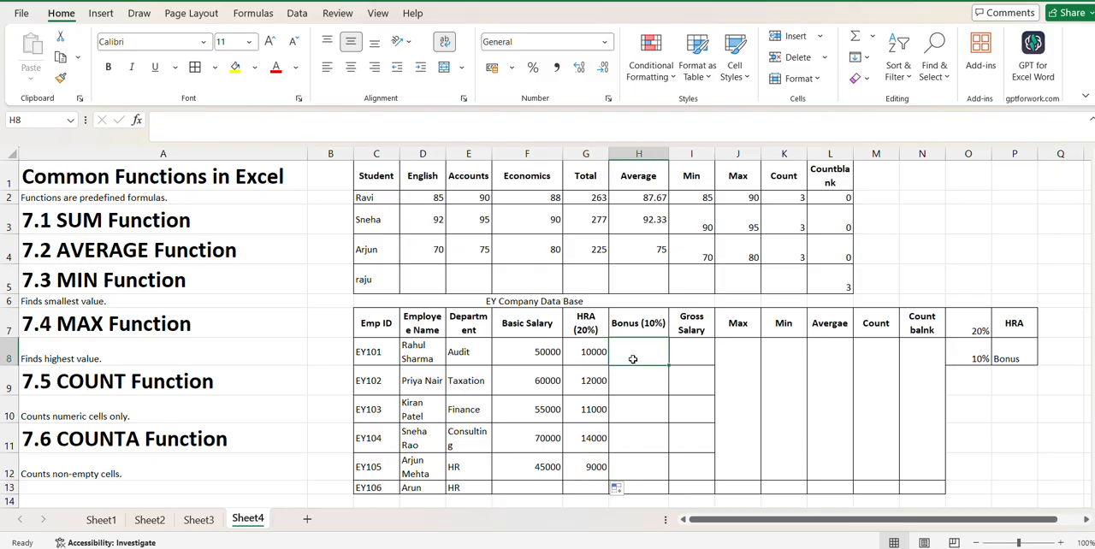
text(=)
click(547, 353)
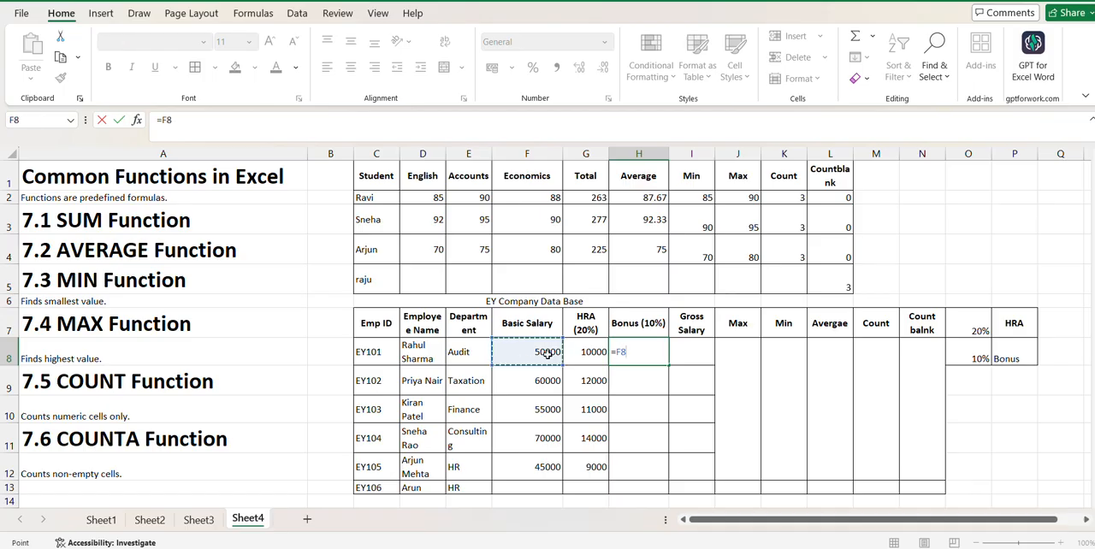
text(*)
click(970, 360)
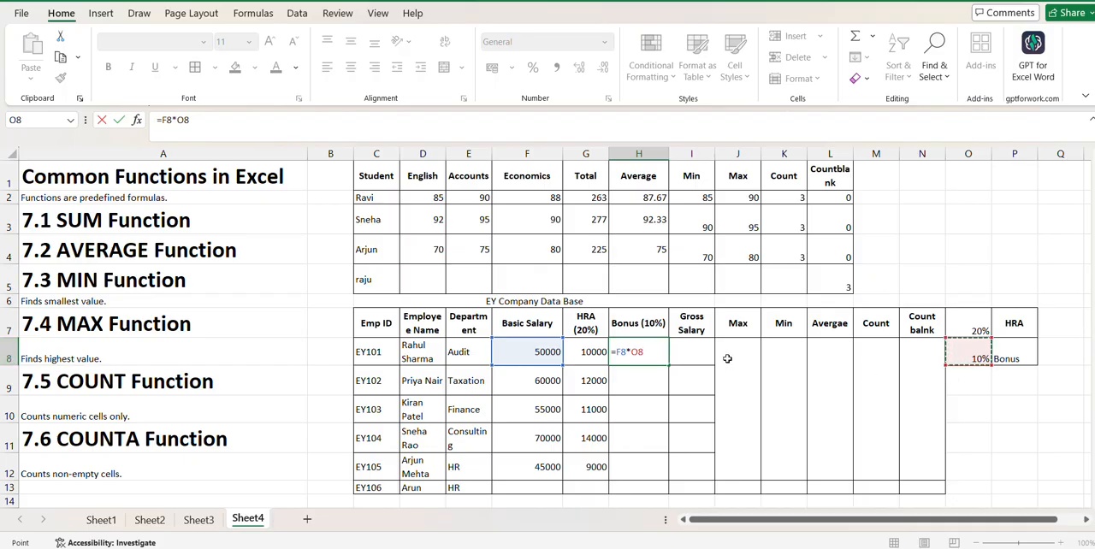
key(Left)
key(Left)
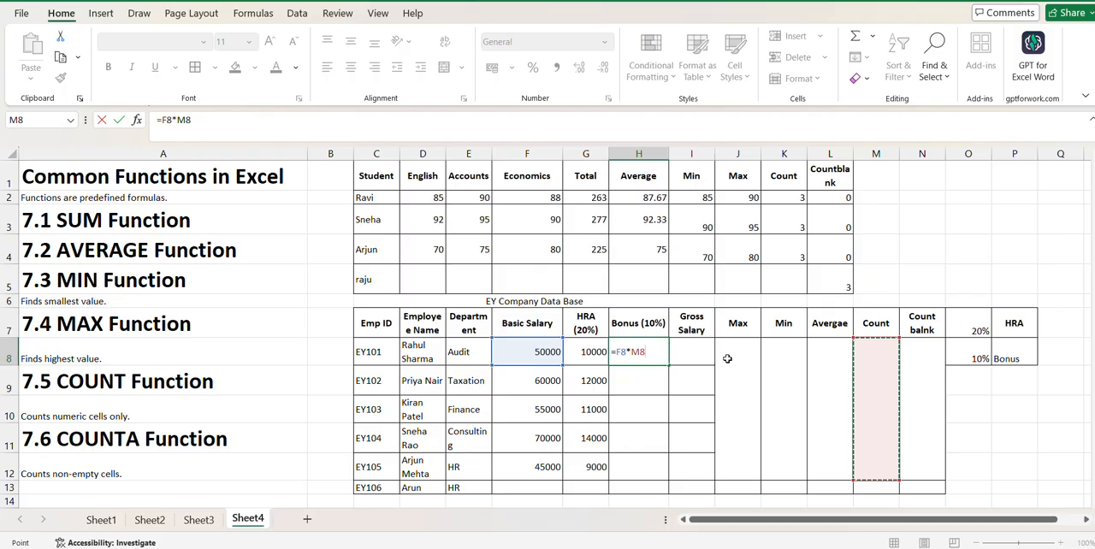
click(972, 354)
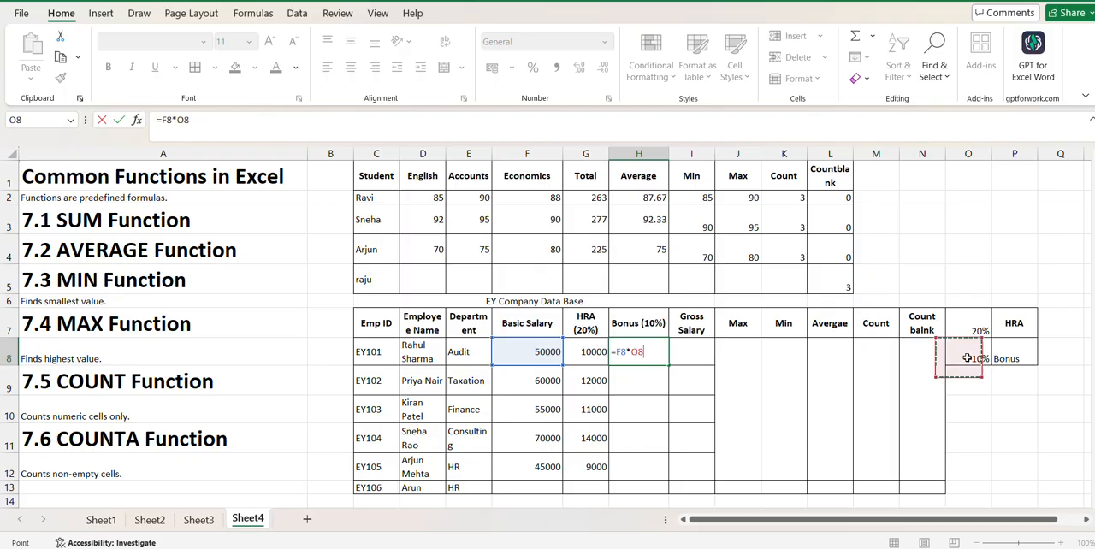
click(630, 352)
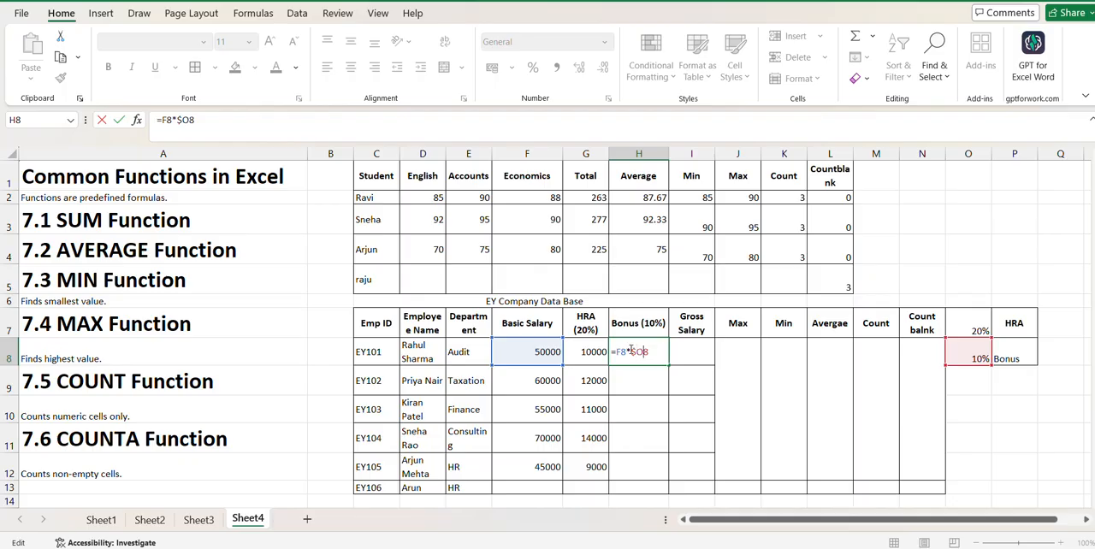
key(Return)
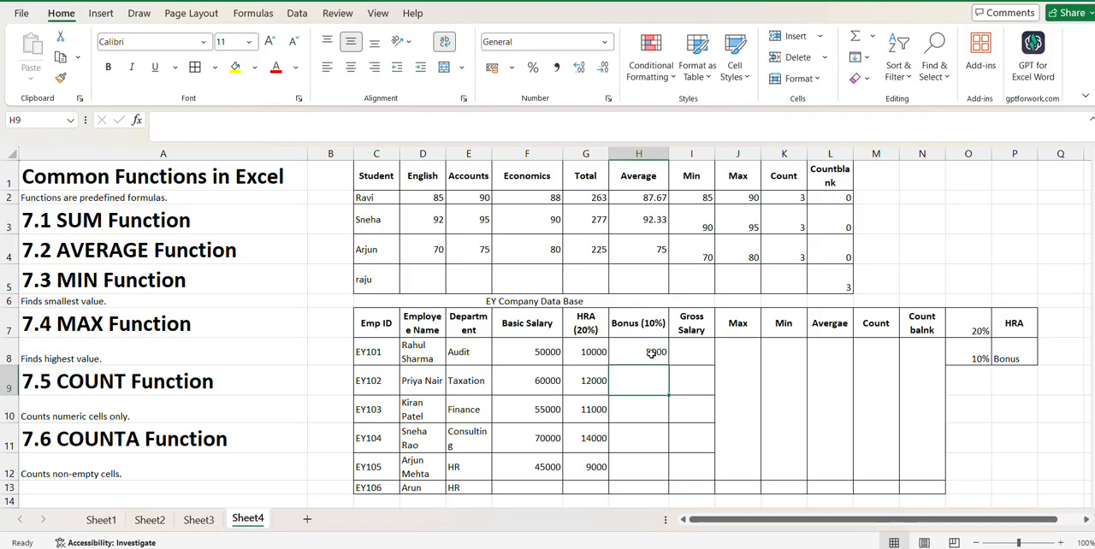
- Fill the bonus formula from H8 down to H12
click(652, 353)
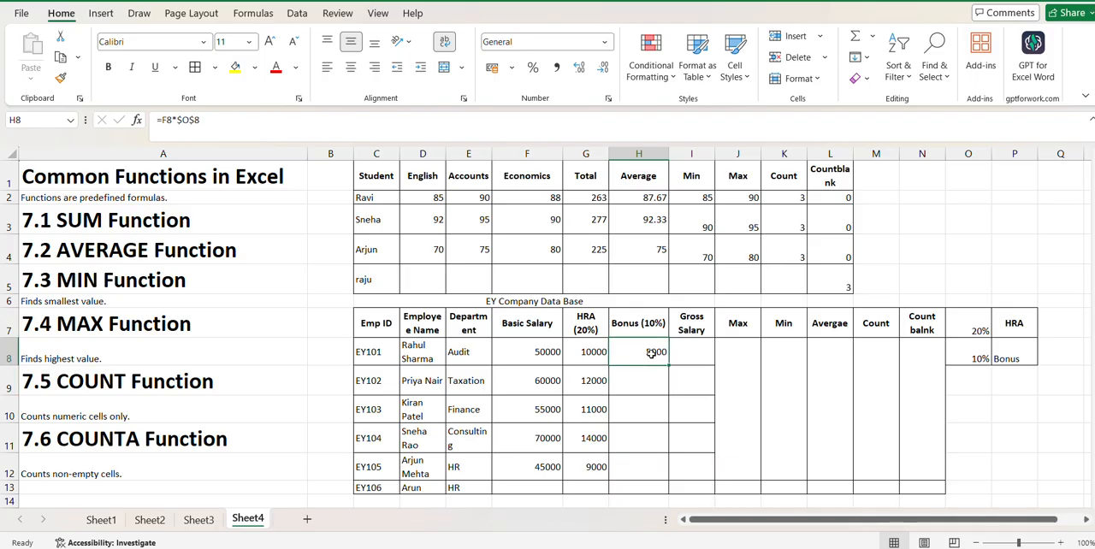
double_click(652, 354)
key(Escape)
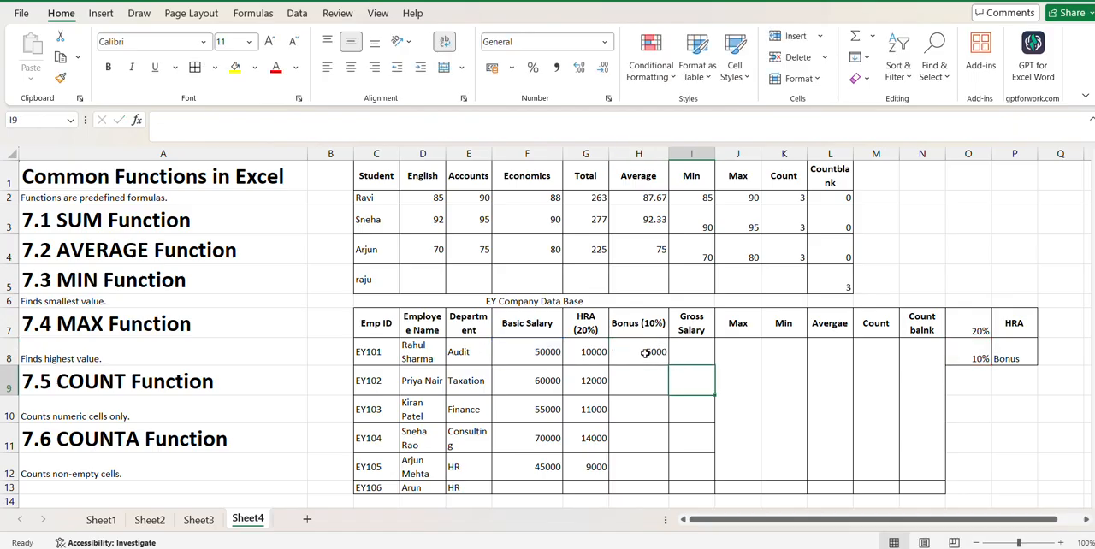
drag(665, 363, 670, 479)
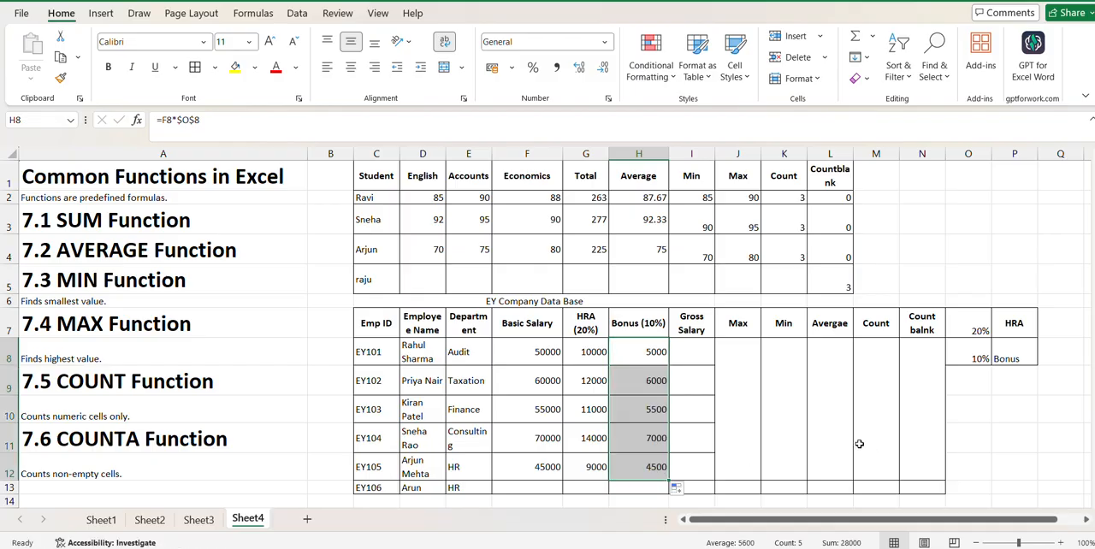
- Calculate the first employee's gross salary in I8 with =SUM(F8:H8)
click(696, 358)
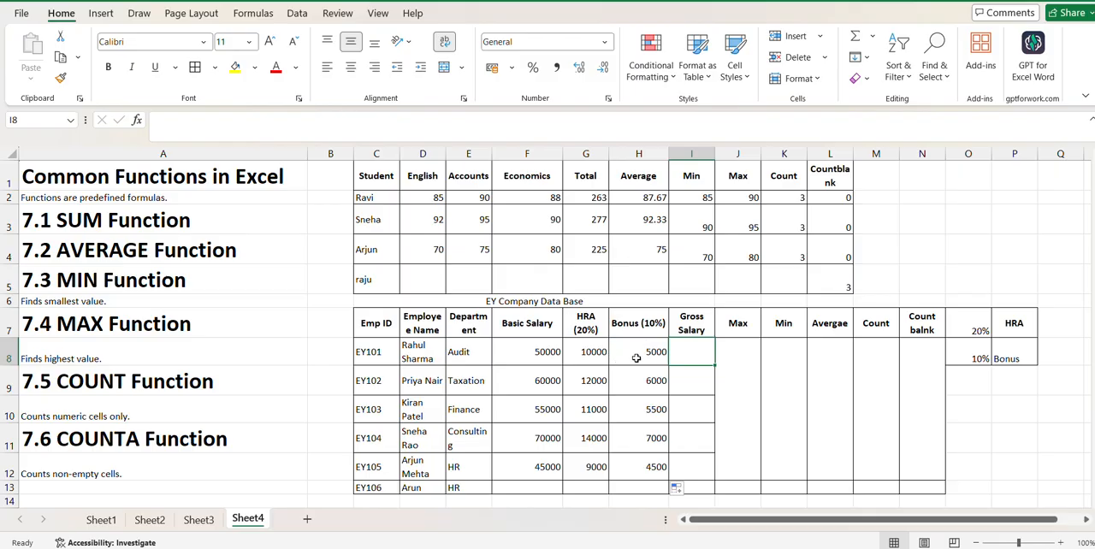
text(=Sum)
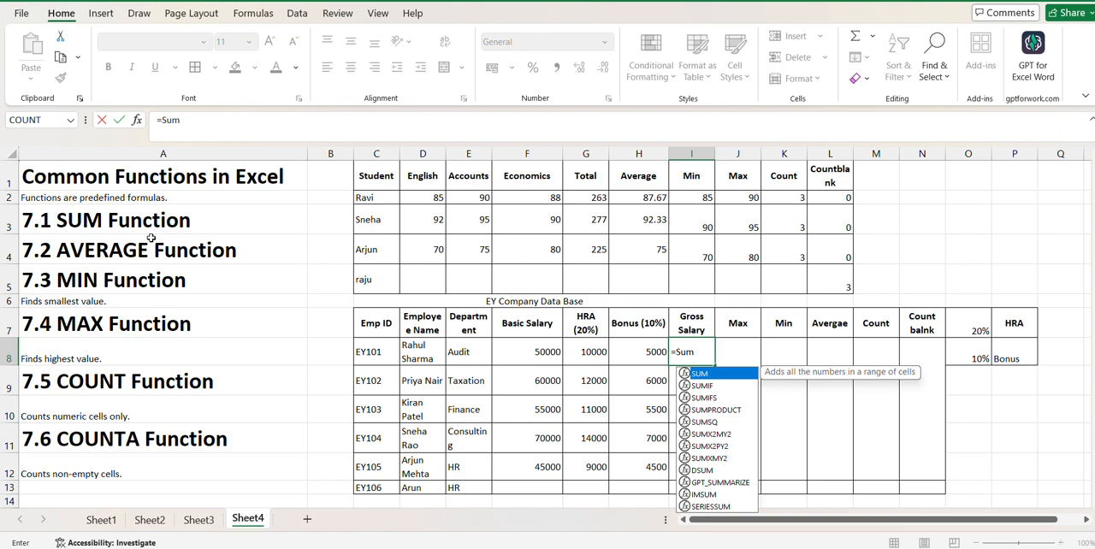
text(()
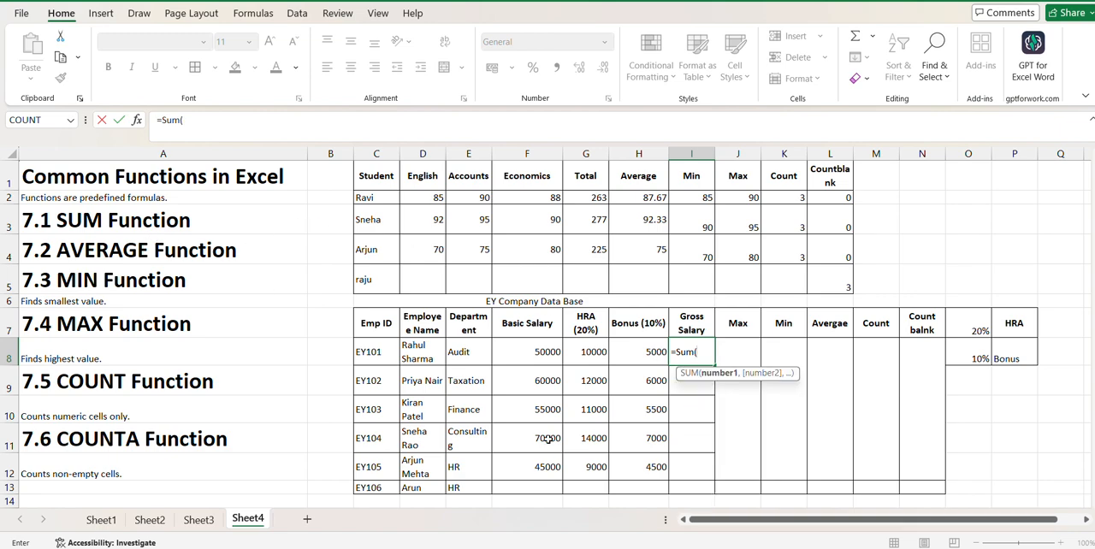
click(544, 352)
drag(544, 351, 623, 352)
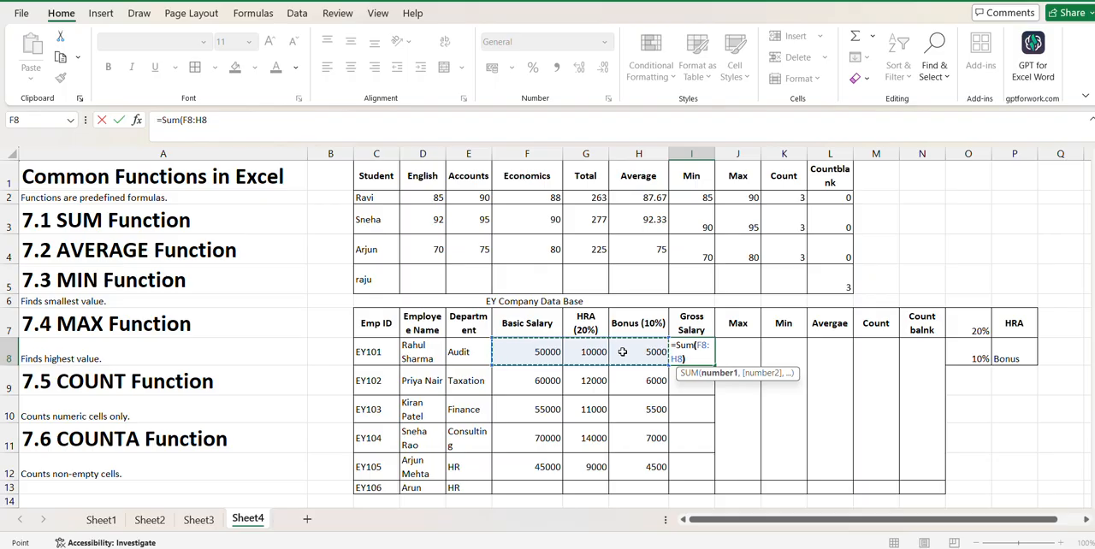
key(Return)
- Fill the gross salary formula from I8 down to I12
click(708, 360)
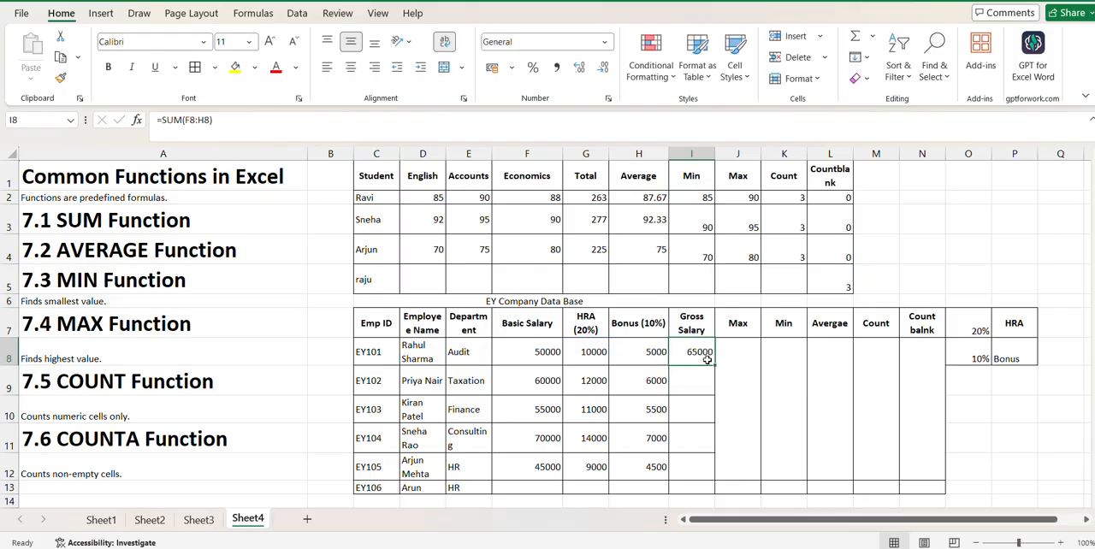
double_click(708, 360)
key(Escape)
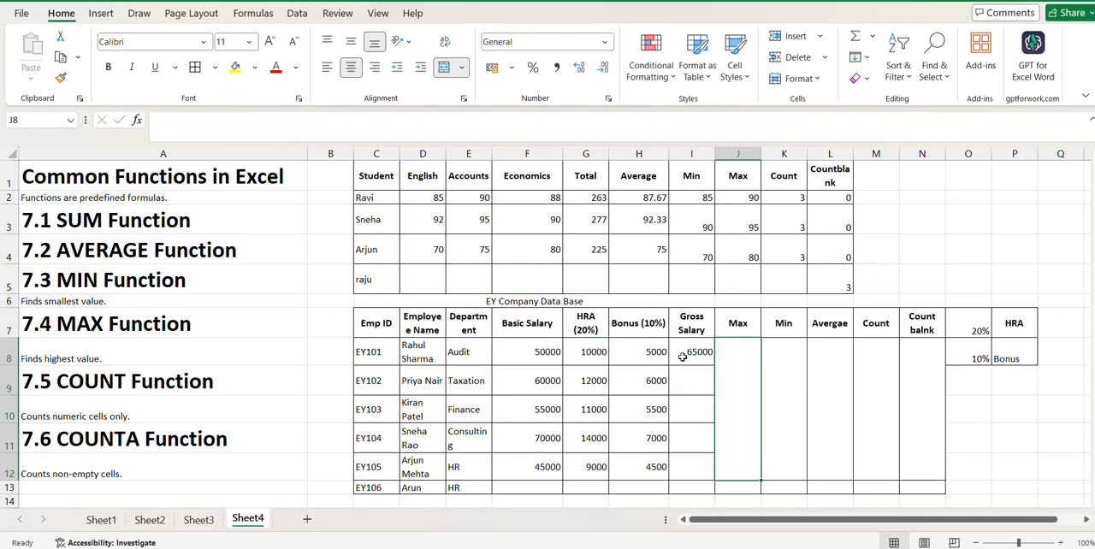
drag(713, 366, 717, 481)
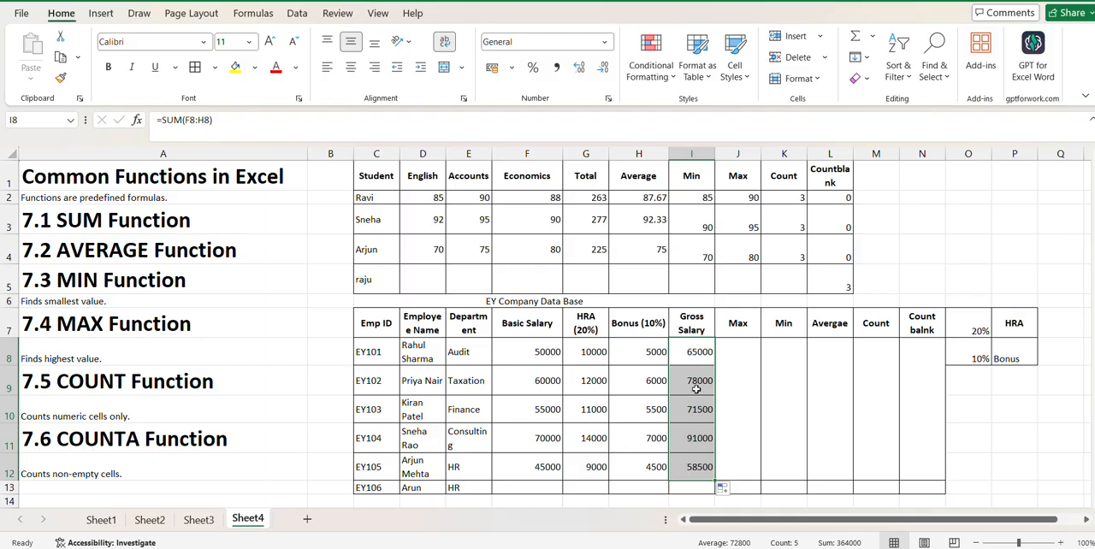
- Find the highest gross salary in the merged Max cell J8 with =MAX(I8:I12) and middle-align the result vertically
click(746, 452)
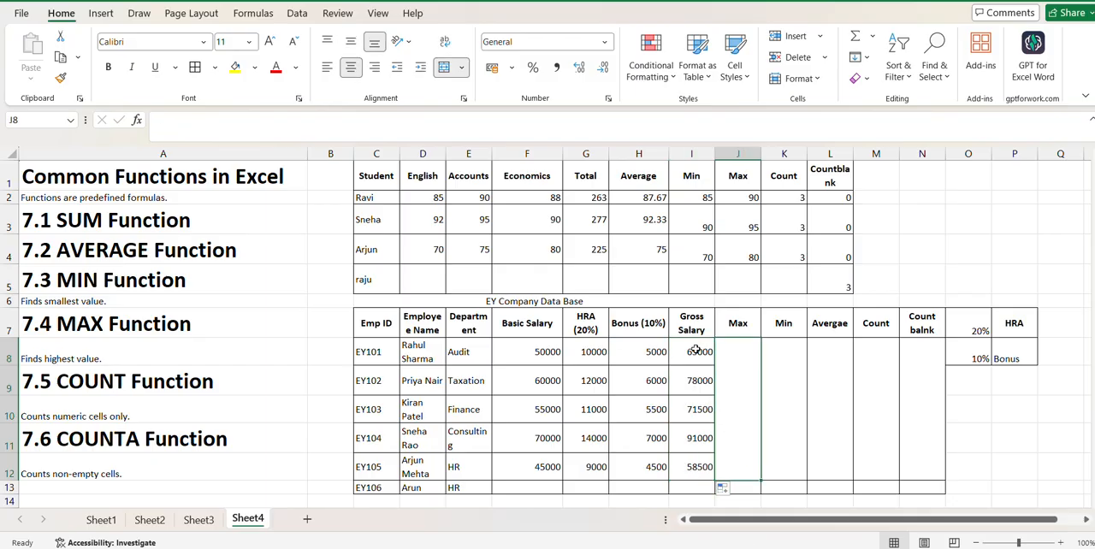
double_click(733, 418)
text(=)
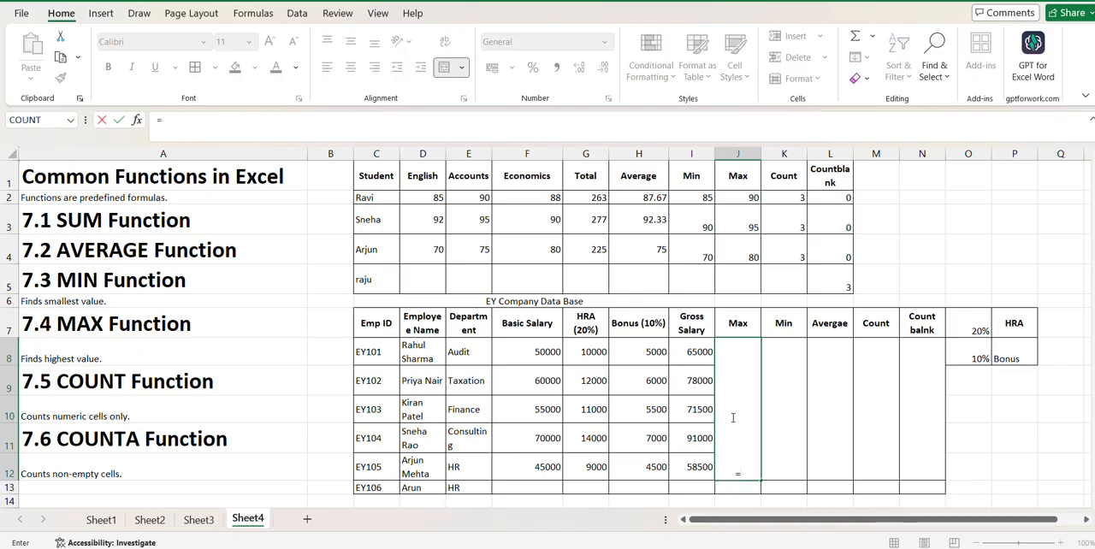
text(Max)
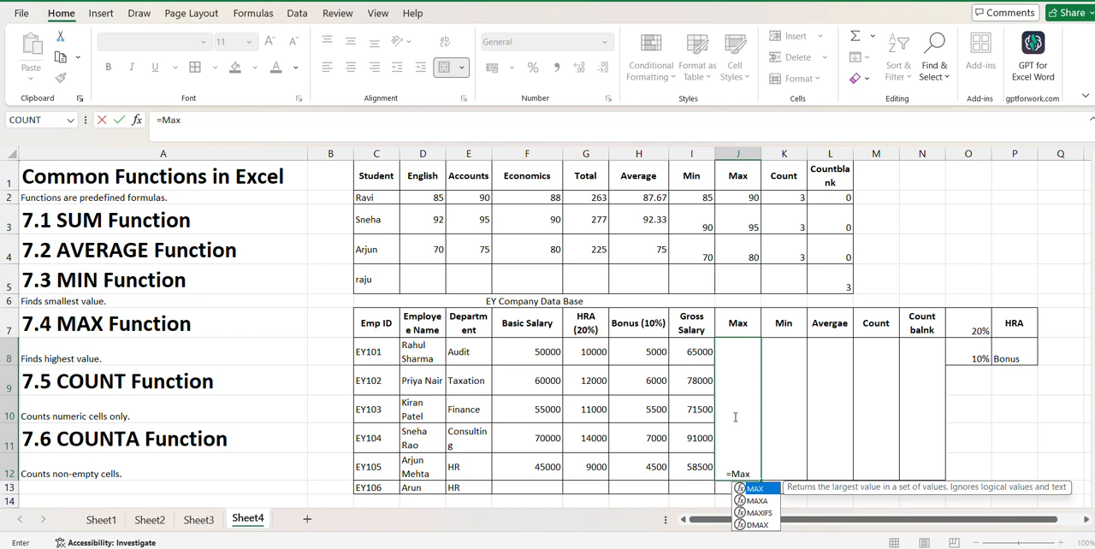
double_click(770, 490)
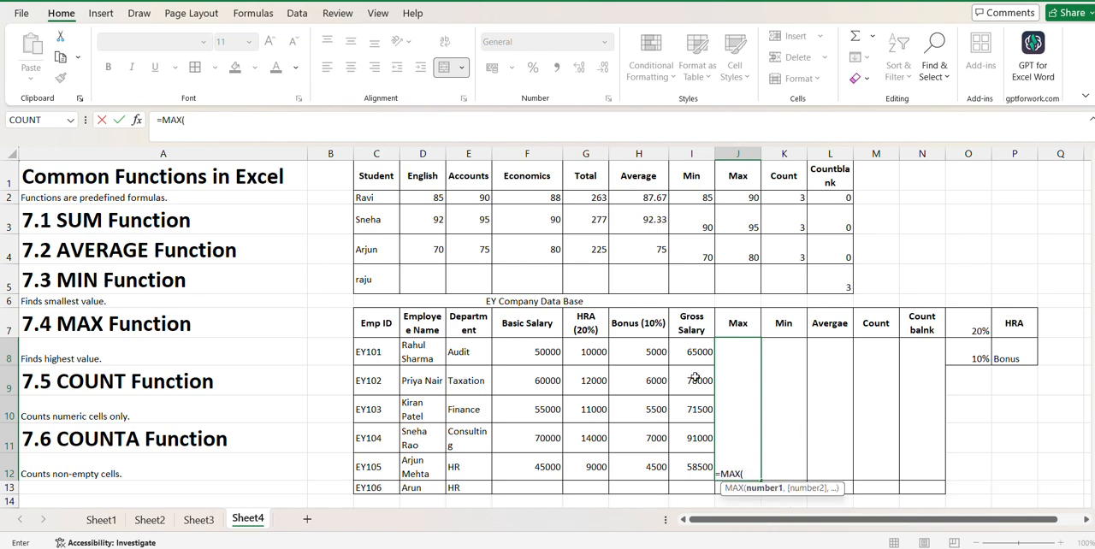
drag(689, 356, 691, 458)
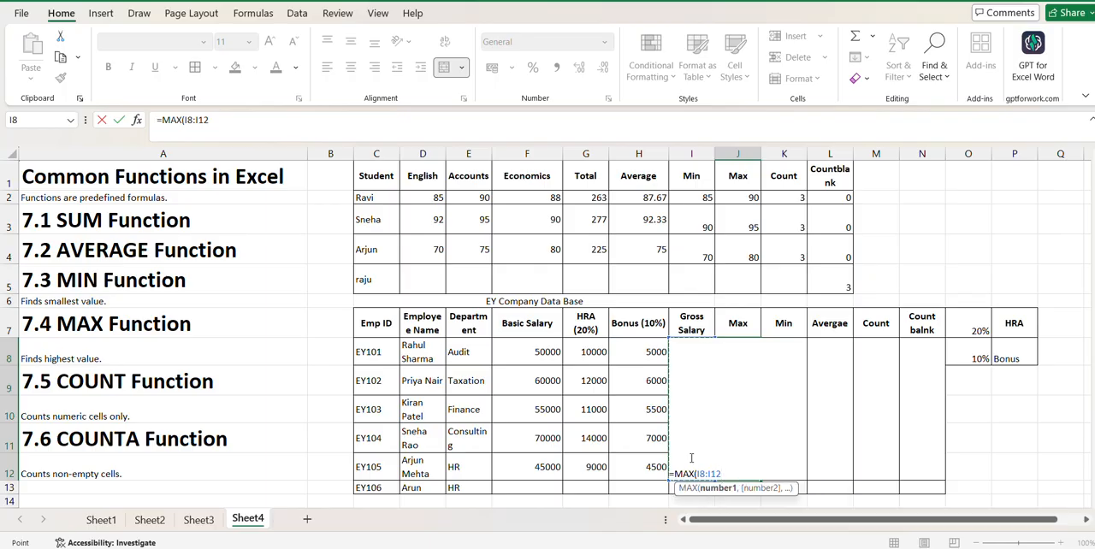
key(Return)
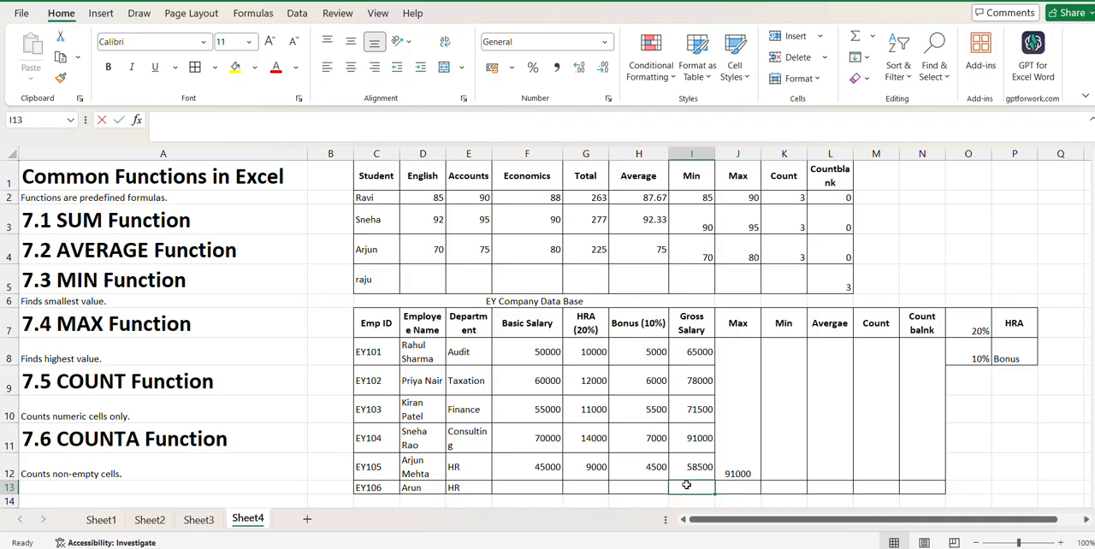
click(745, 400)
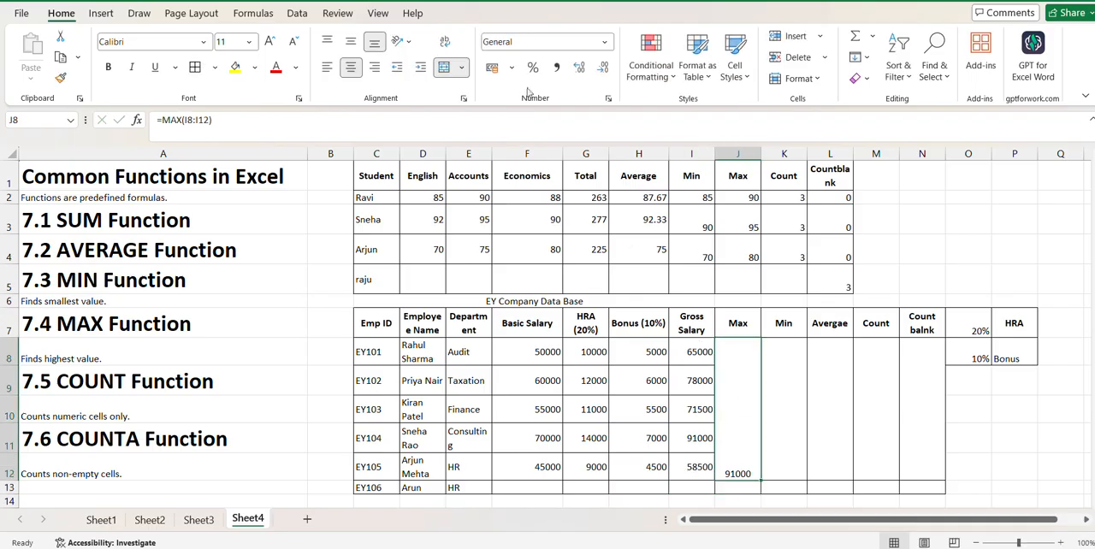
click(350, 43)
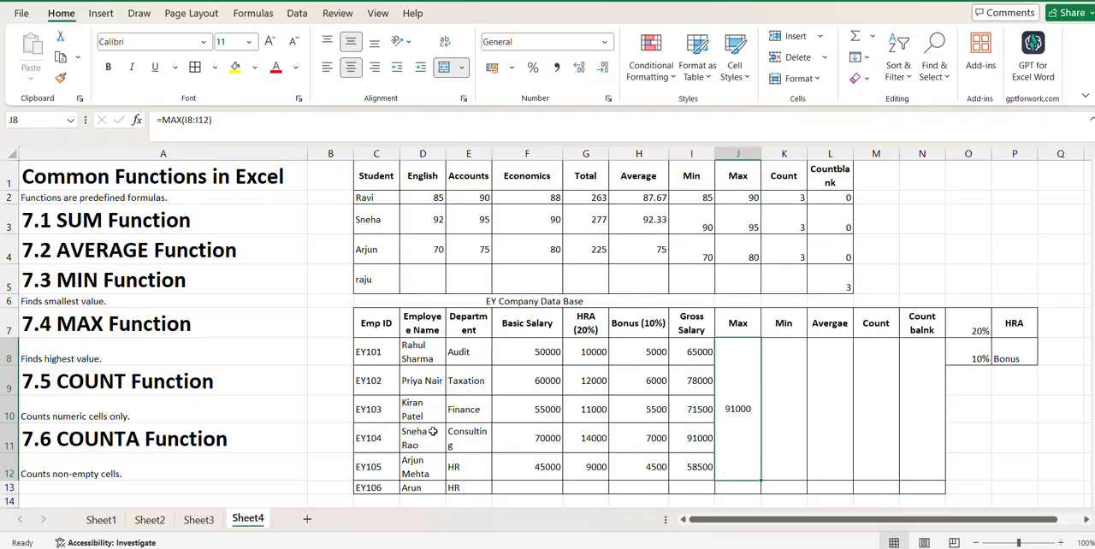
- Find the lowest gross salary in the merged Min cell K8 with =MIN(I8:I12) and middle-align the result vertically
click(793, 407)
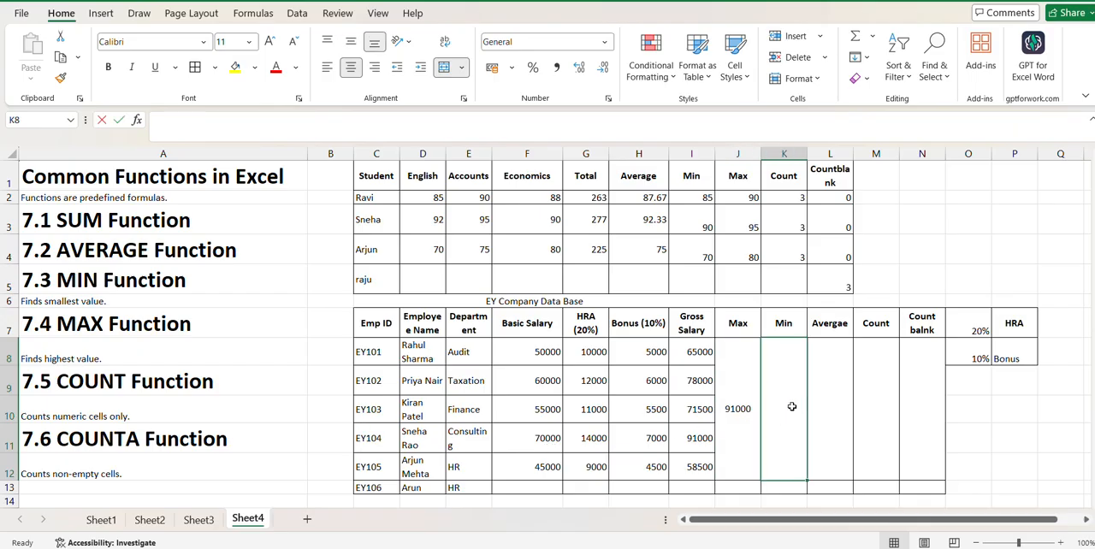
text(=Min)
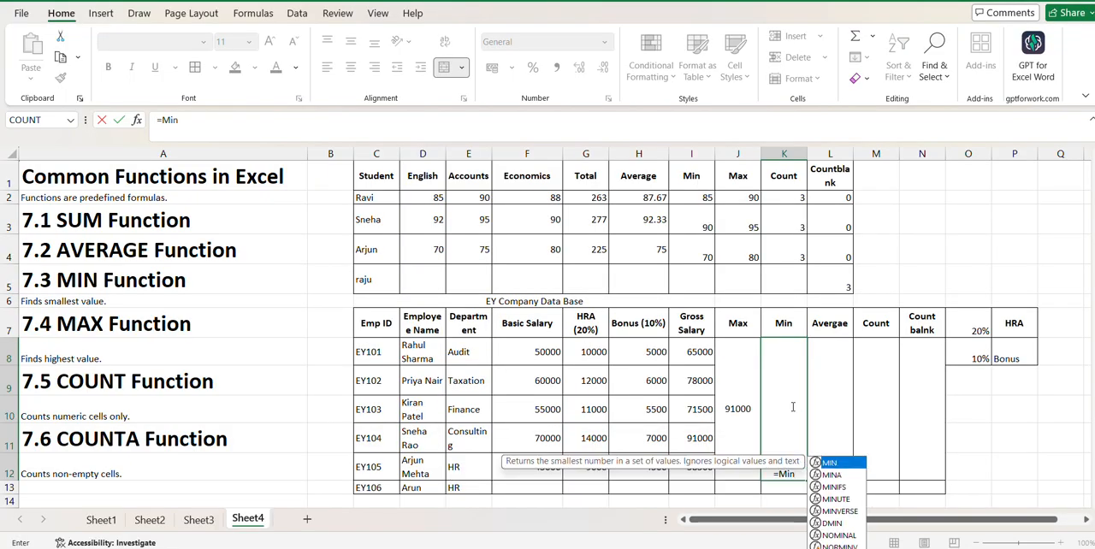
text(()
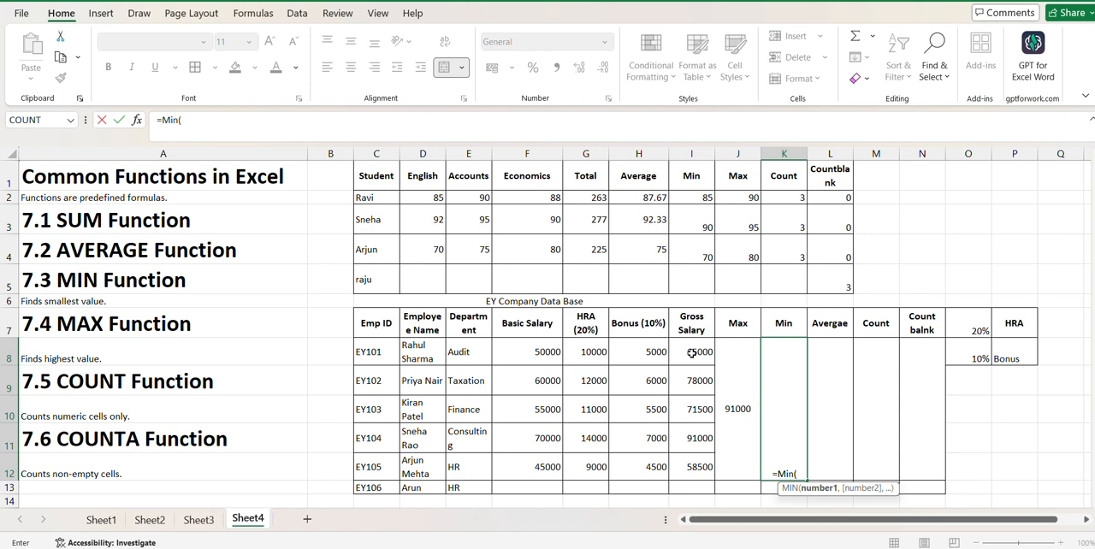
drag(691, 348, 691, 463)
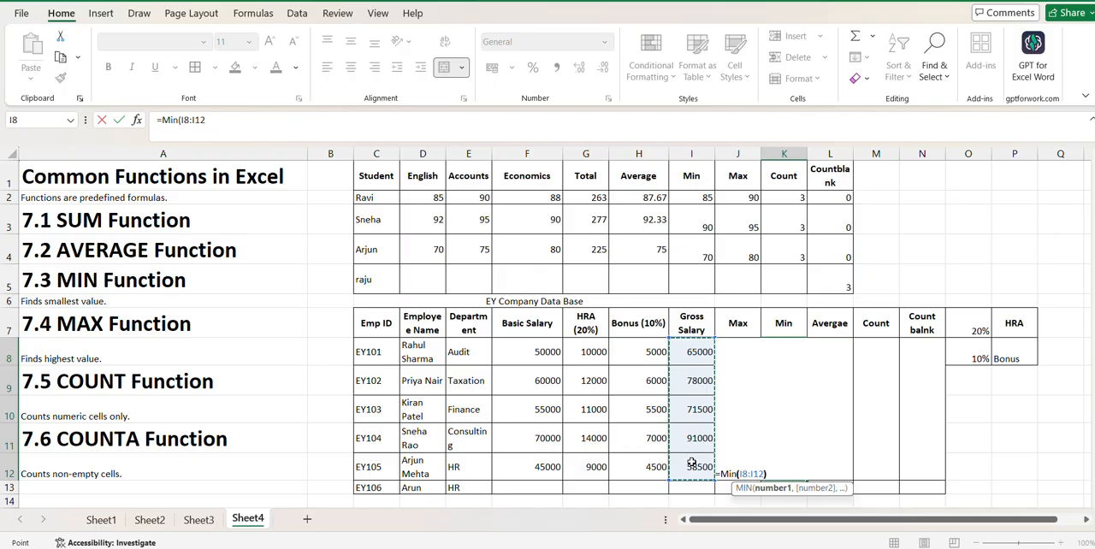
key(Return)
click(785, 466)
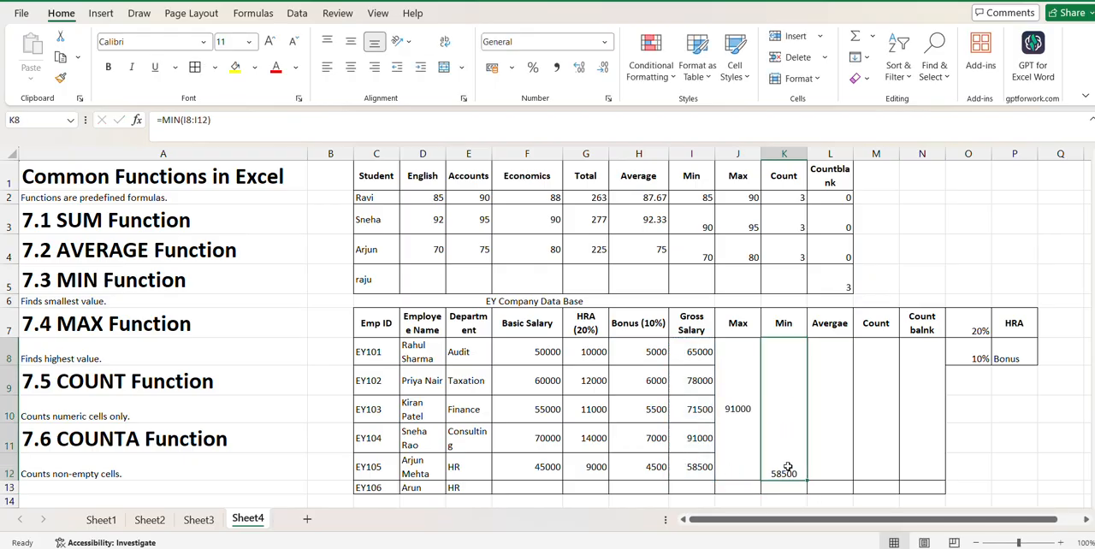
click(351, 41)
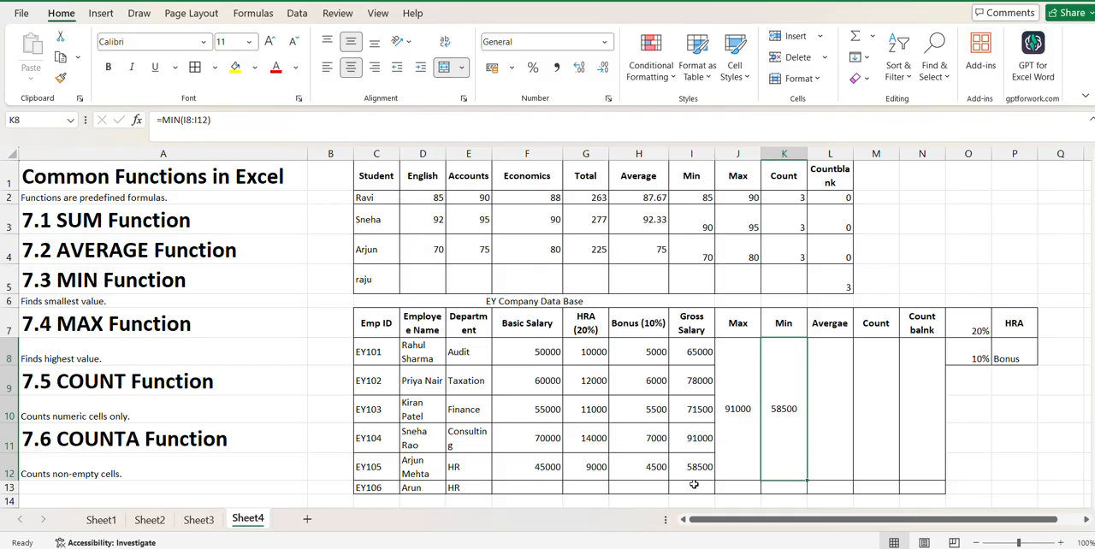
- Edit the heading in L7 of the employee table to read "Averge"
click(831, 393)
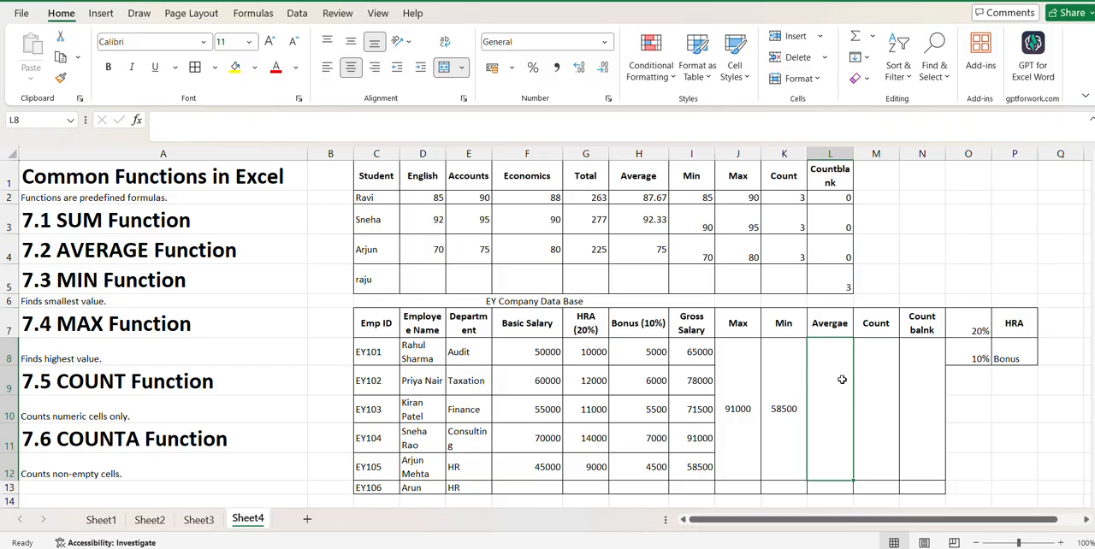
double_click(846, 324)
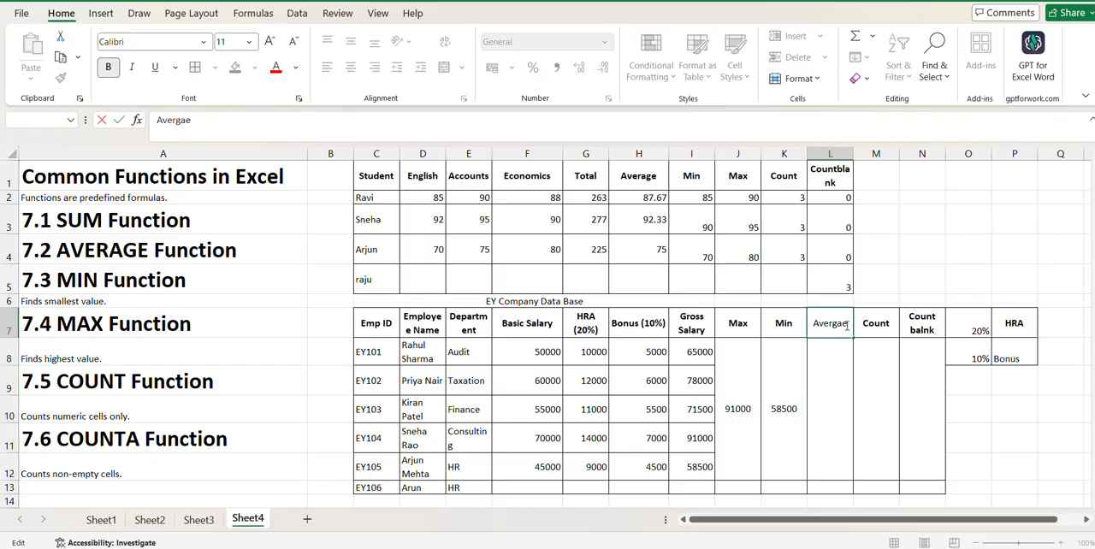
key(BackSpace)
key(BackSpace)
text(e)
- Calculate the average gross salary in the merged cell L8 with =AVERAGE(I8:I12)
click(817, 392)
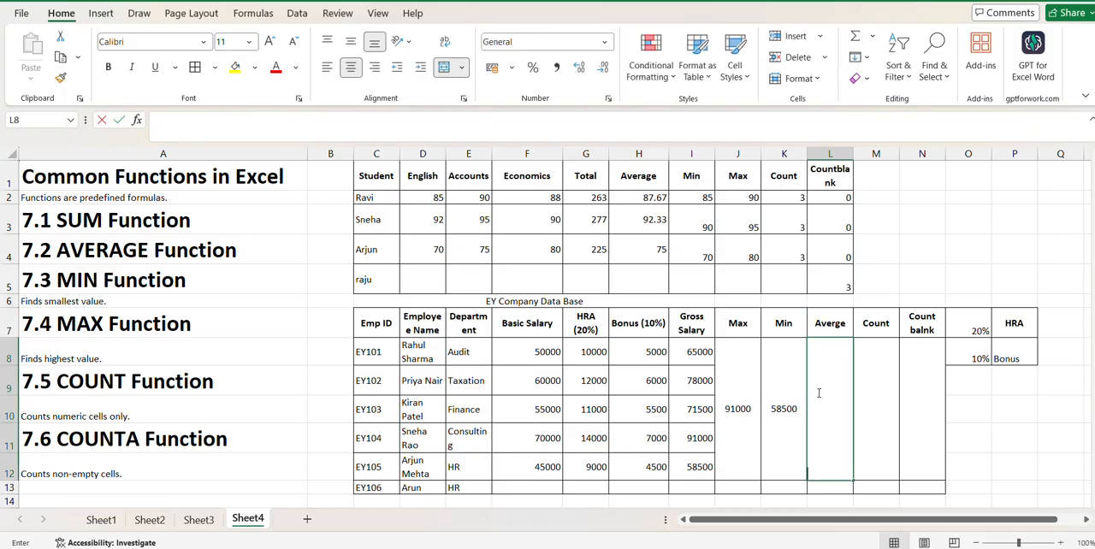
text(=Av)
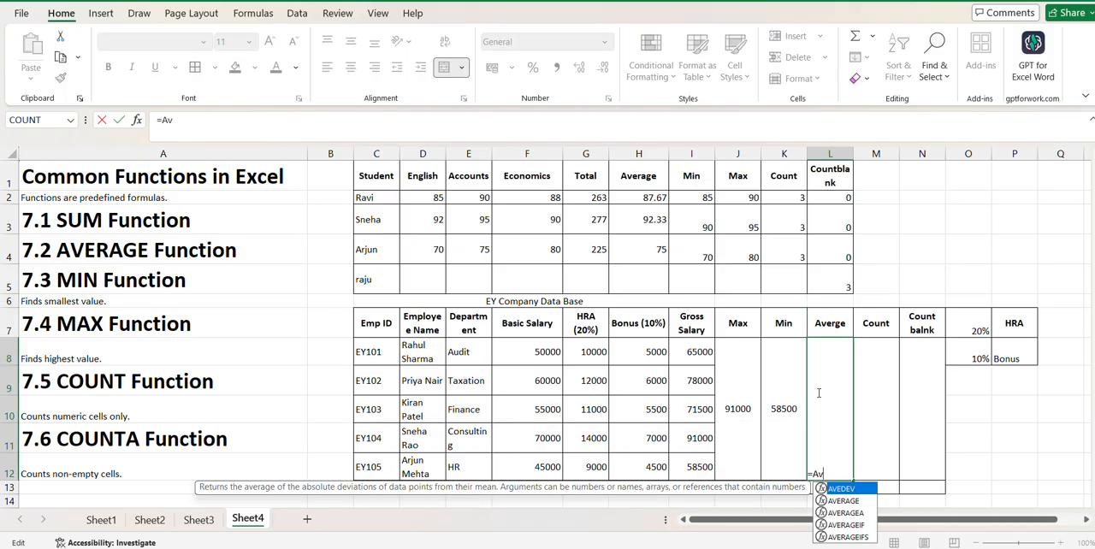
double_click(843, 502)
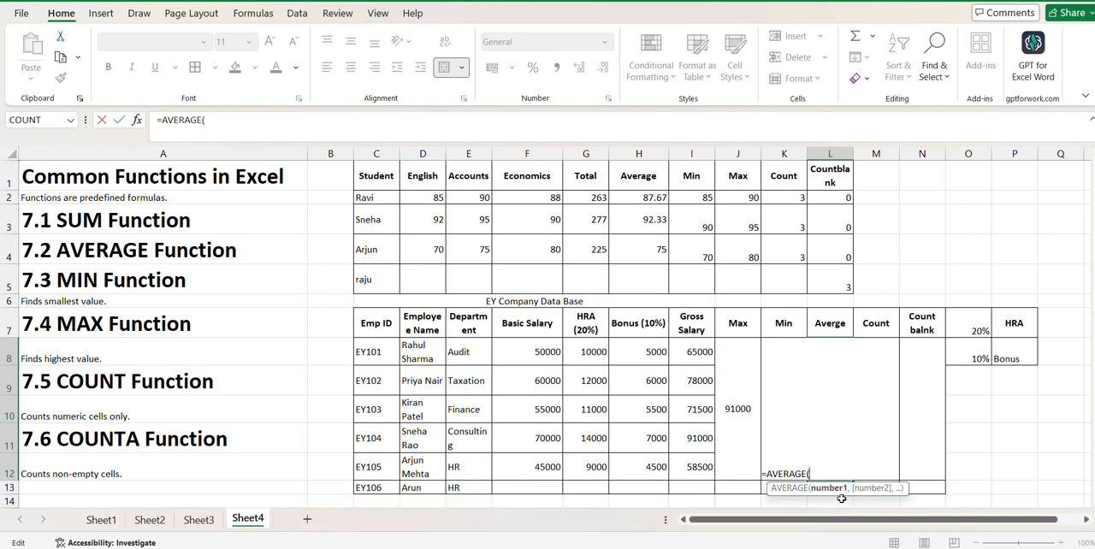
click(695, 352)
drag(695, 352, 697, 467)
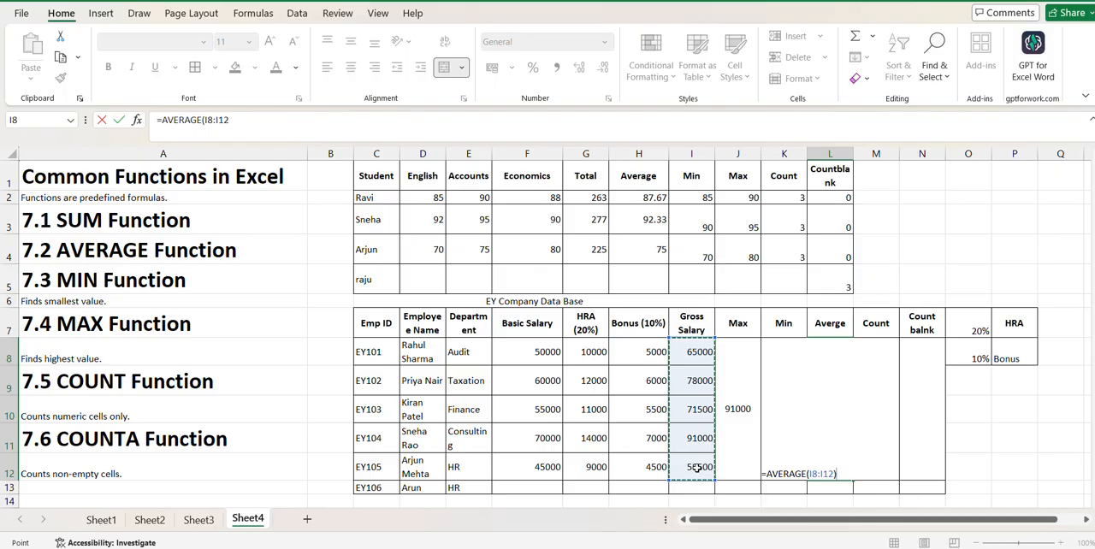
key(Return)
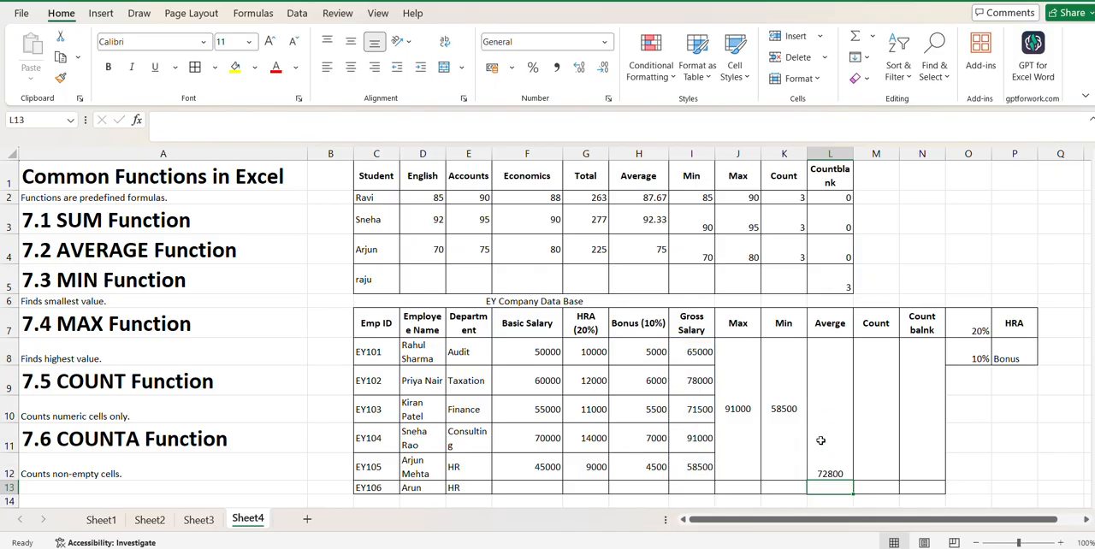
- Change the range of the average formula in L8 so that it reads =AVERAGE(I8:M8)
key(Up)
key(F2)
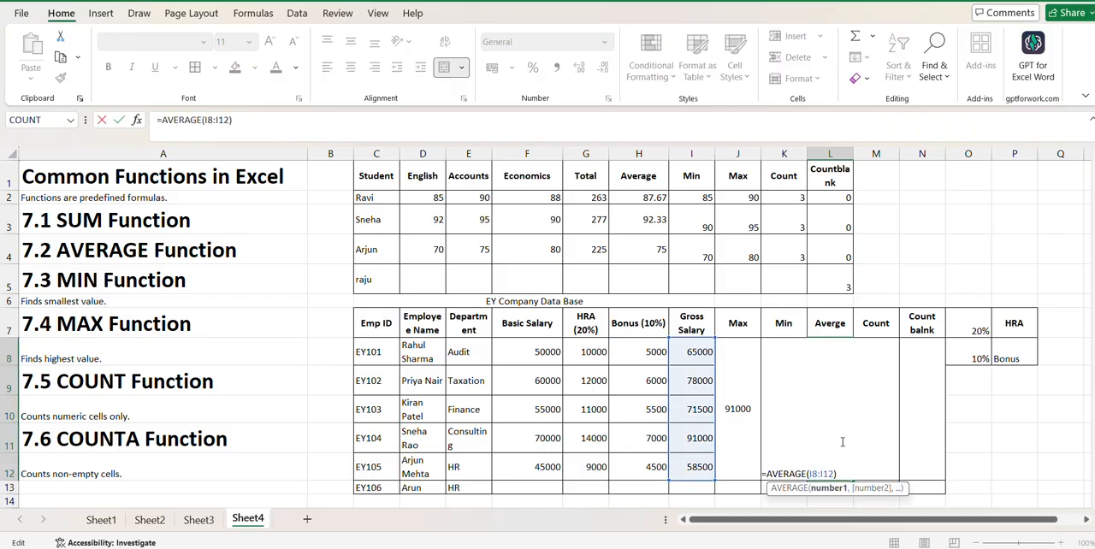
click(976, 442)
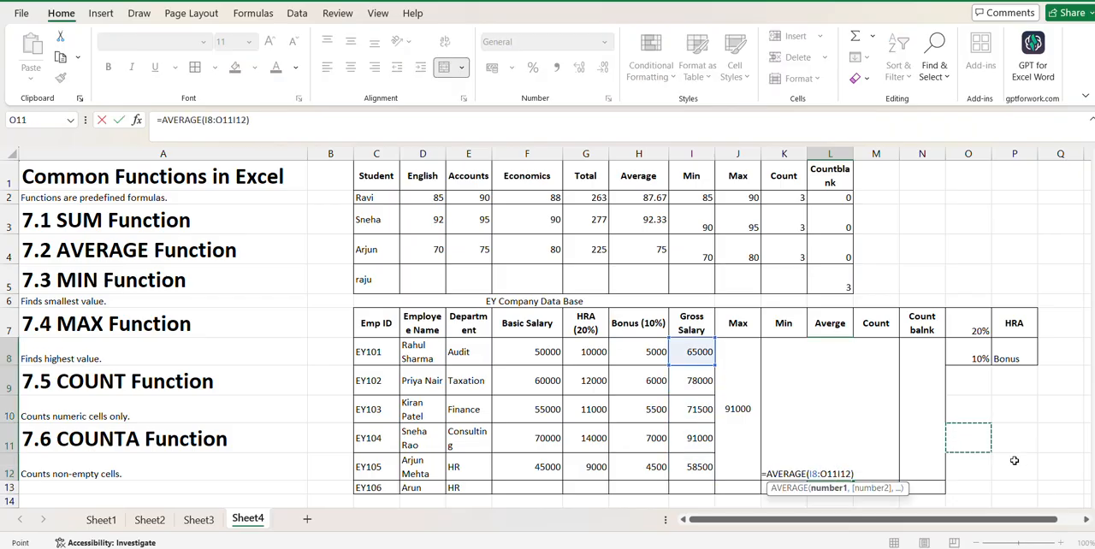
click(1014, 460)
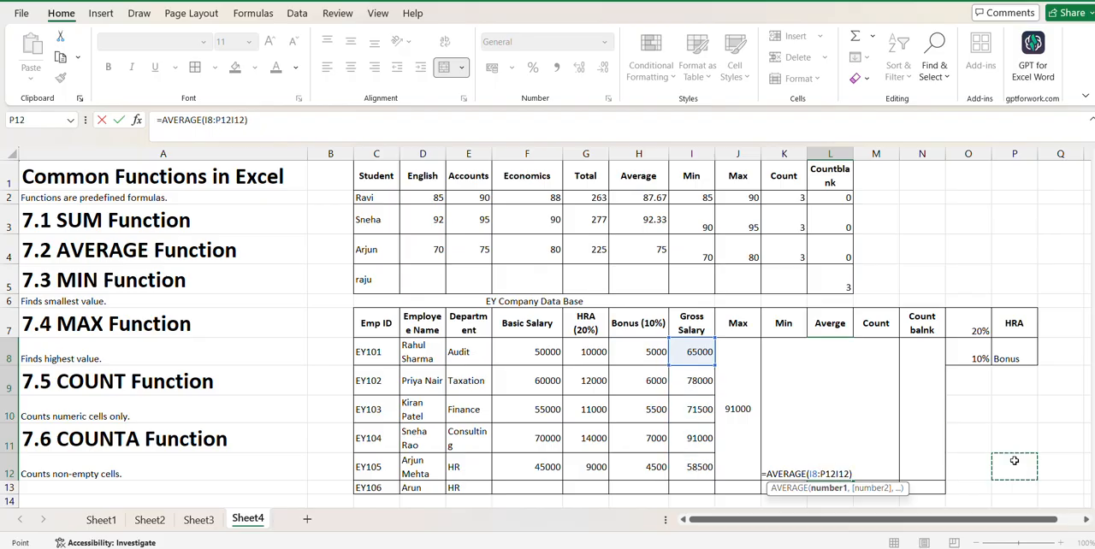
click(1001, 404)
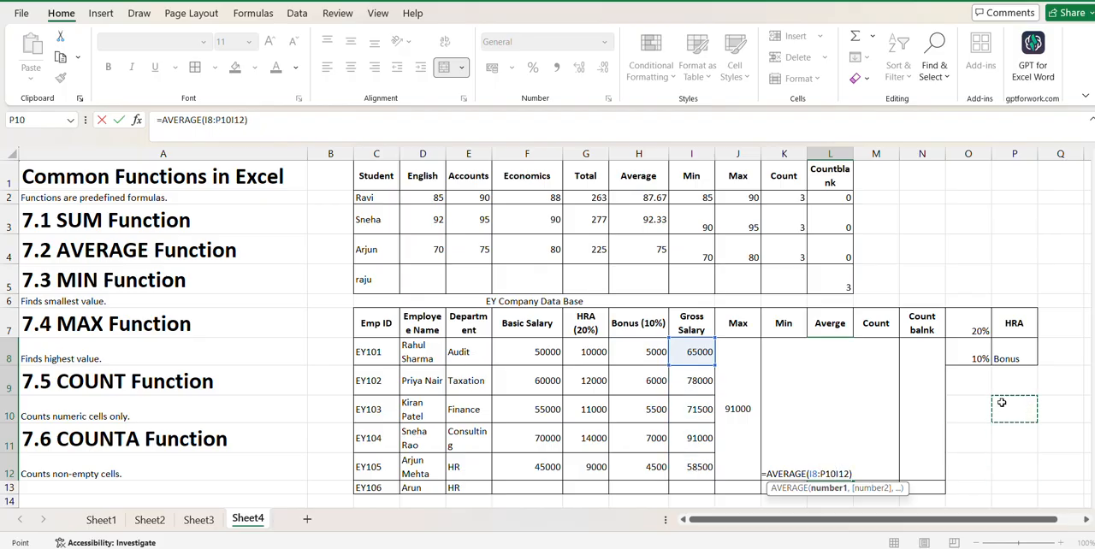
drag(1002, 403, 859, 455)
click(866, 463)
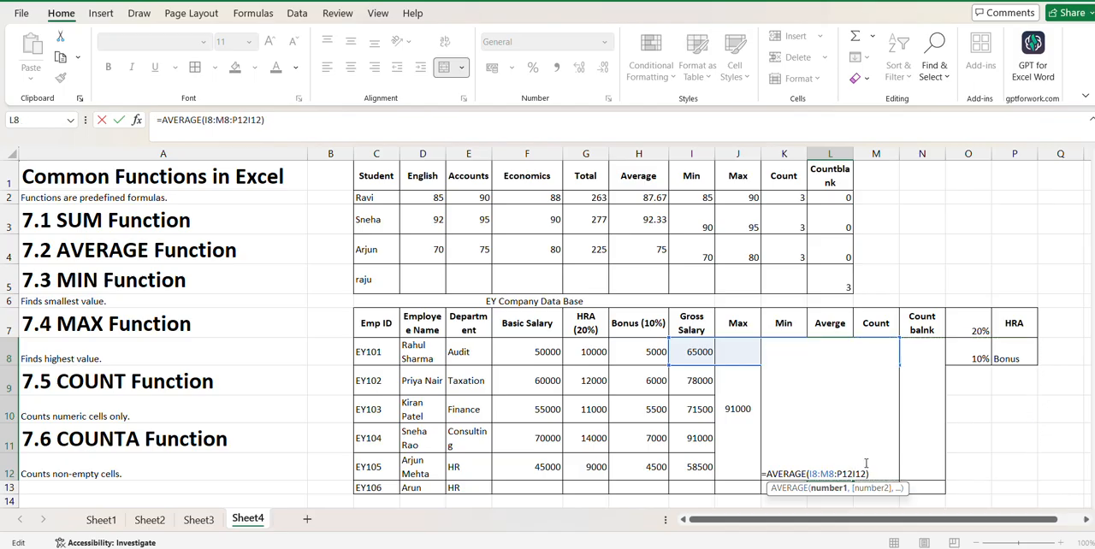
key(BackSpace)
key(BackSpace)
key(BackSpace)
key(BackSpace)
key(BackSpace)
key(BackSpace)
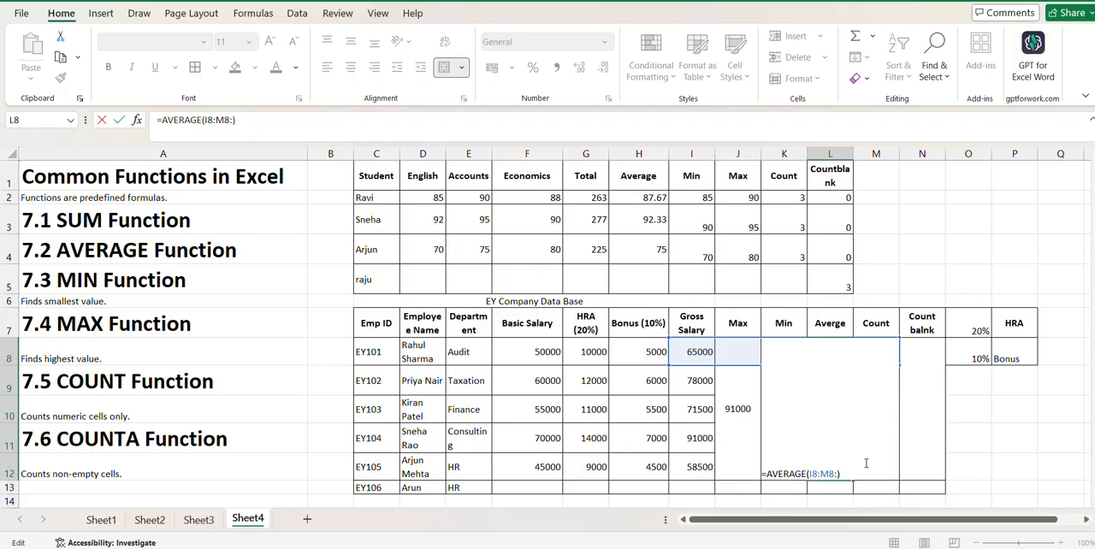
key(BackSpace)
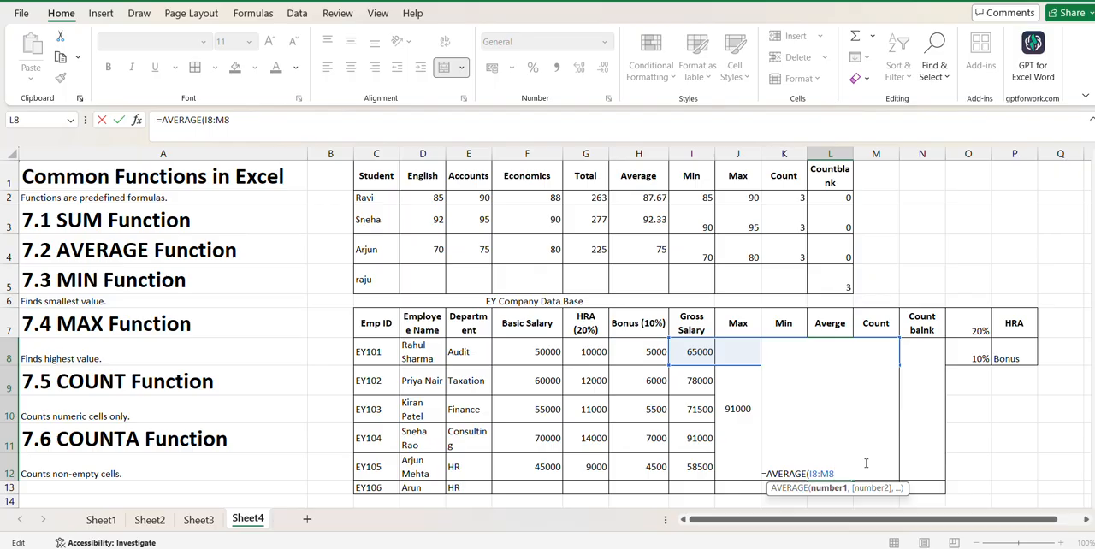
key(Return)
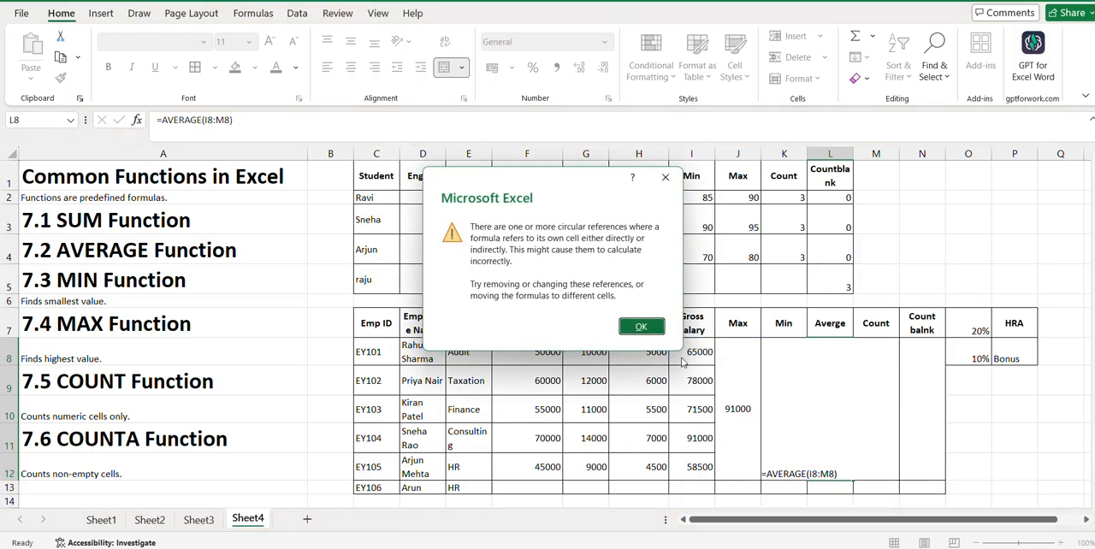
click(644, 326)
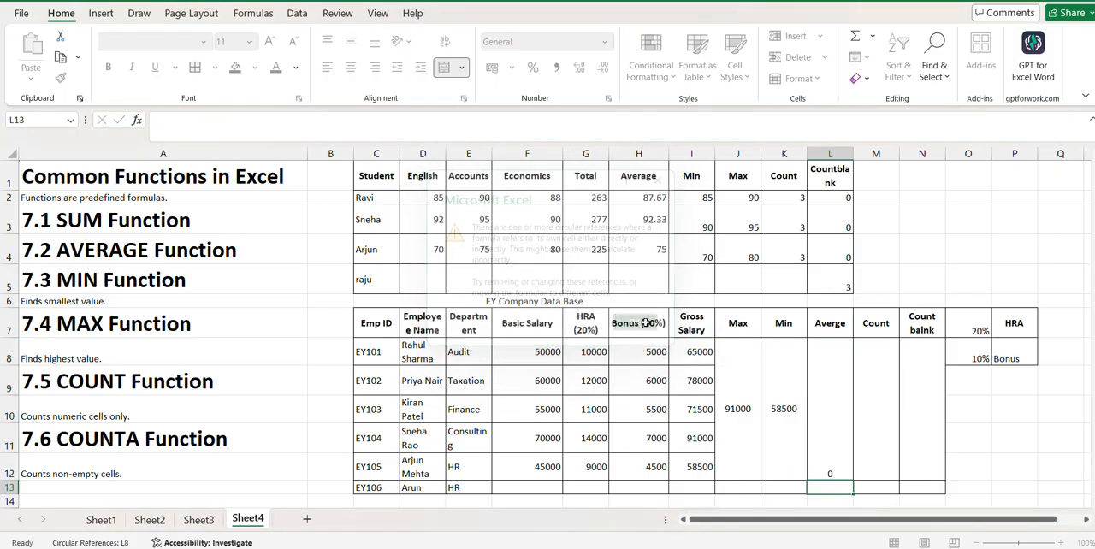
- Replace the formula in the merged cell L8 with =AVERAGE(I8:I12) and middle-align the result vertically
click(827, 472)
key(BackSpace)
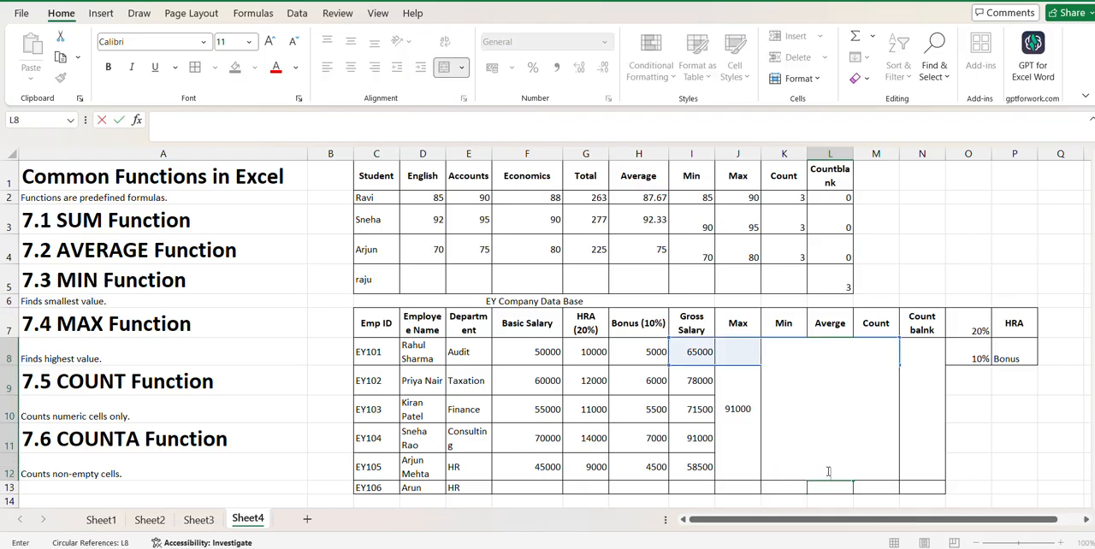
text(=Aver)
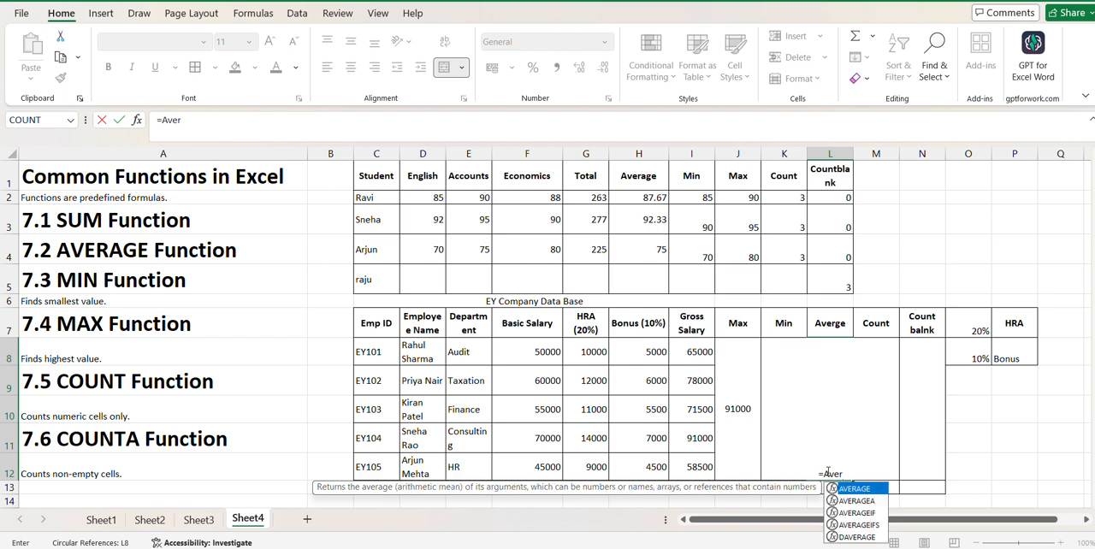
double_click(855, 489)
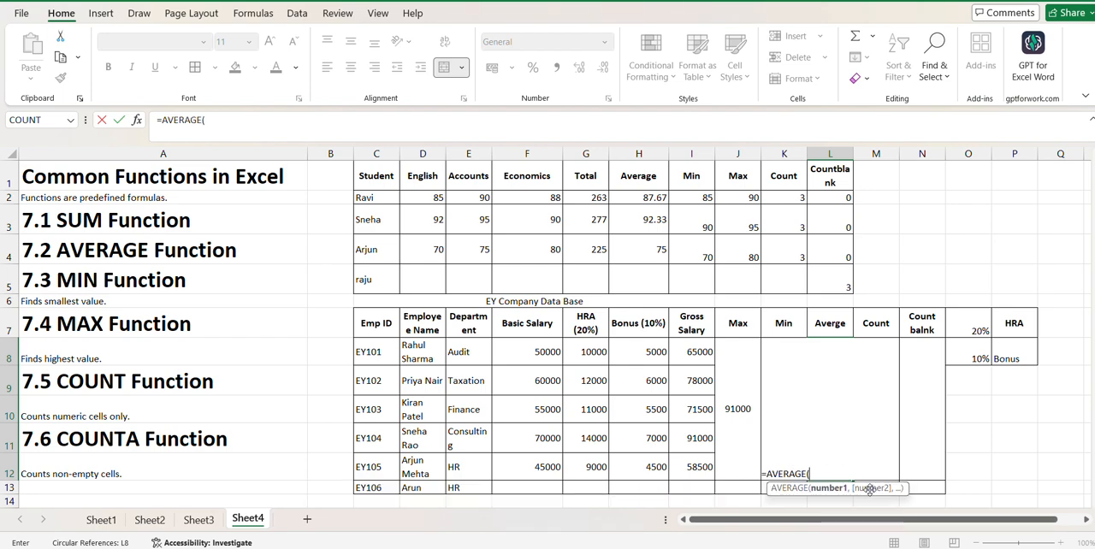
click(696, 351)
drag(695, 352, 700, 467)
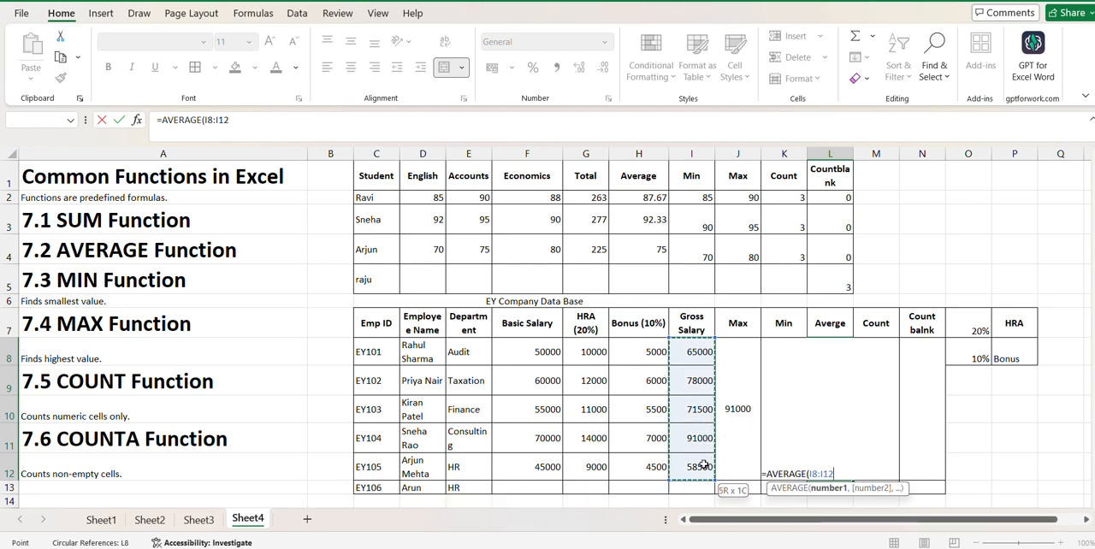
key(Return)
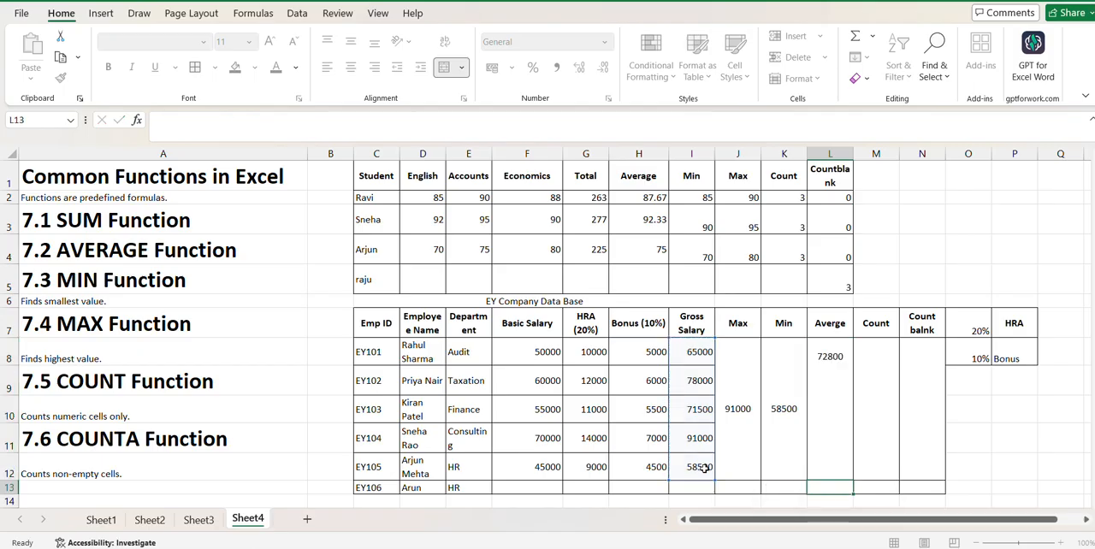
click(831, 447)
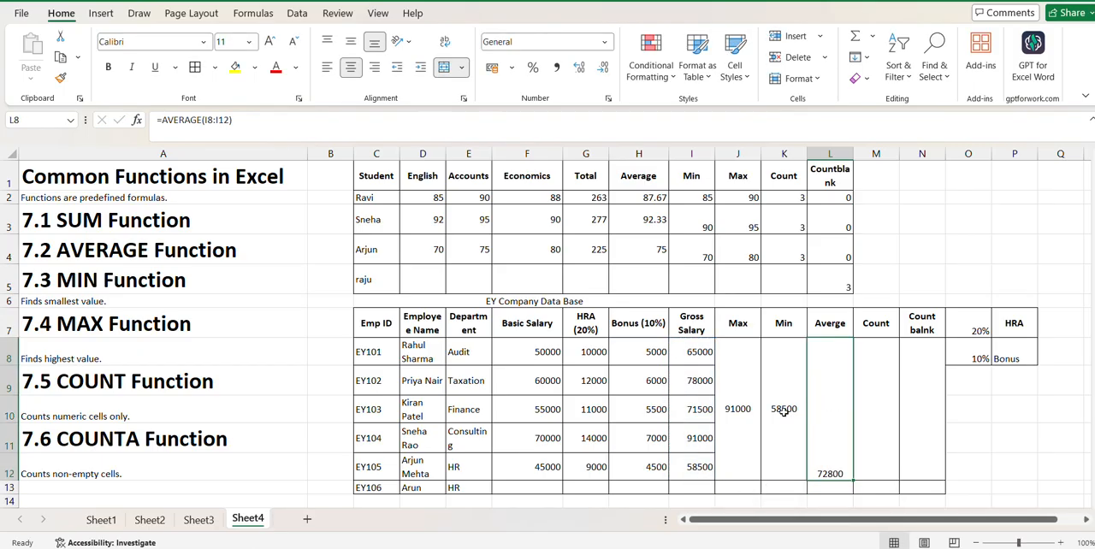
click(350, 43)
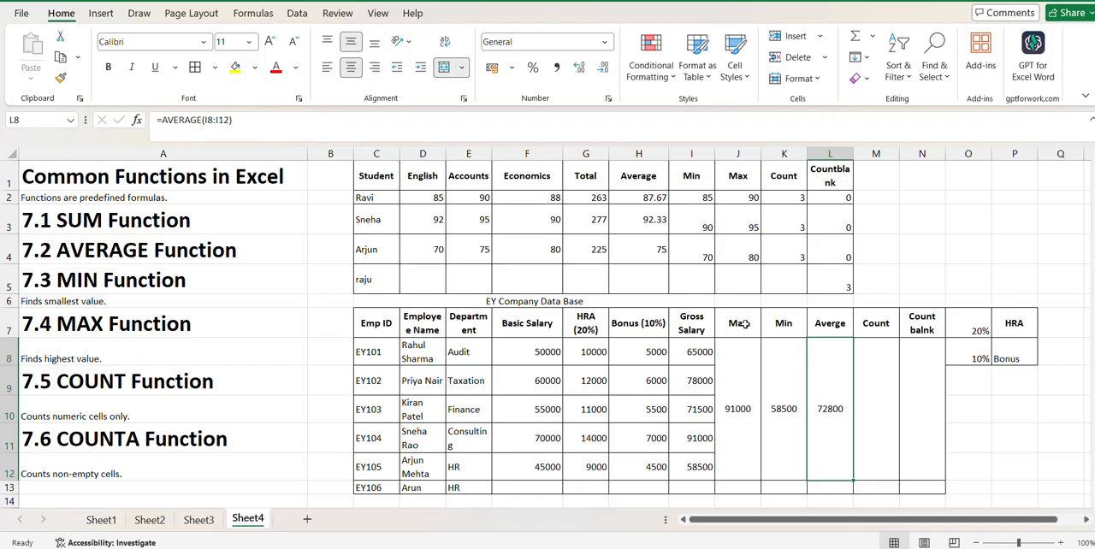
- Count the numeric gross salary entries in the merged Count cell M8 with =COUNT(I8:I13) and middle-align the result vertically
click(858, 362)
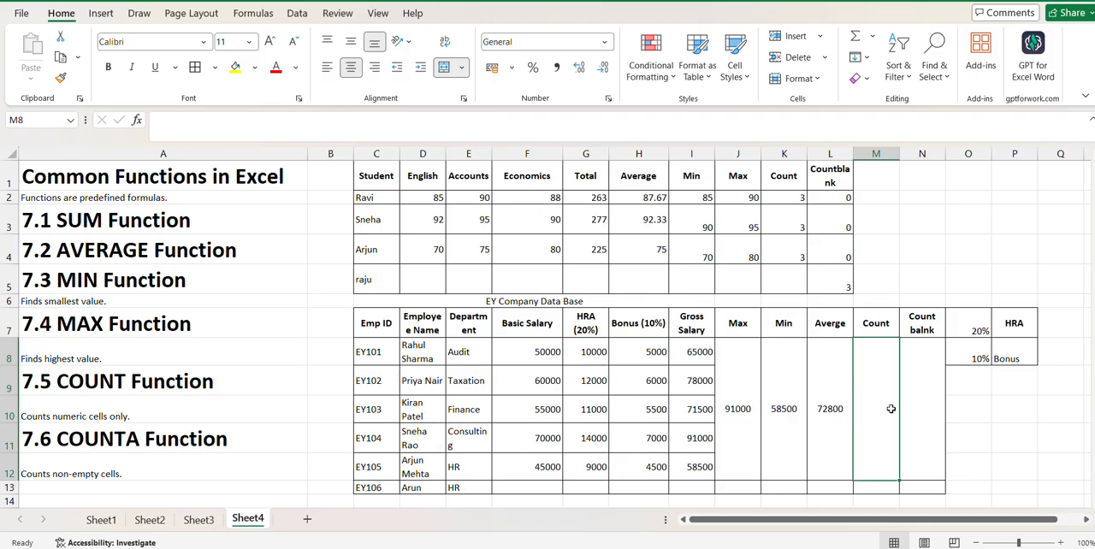
text(=Coun)
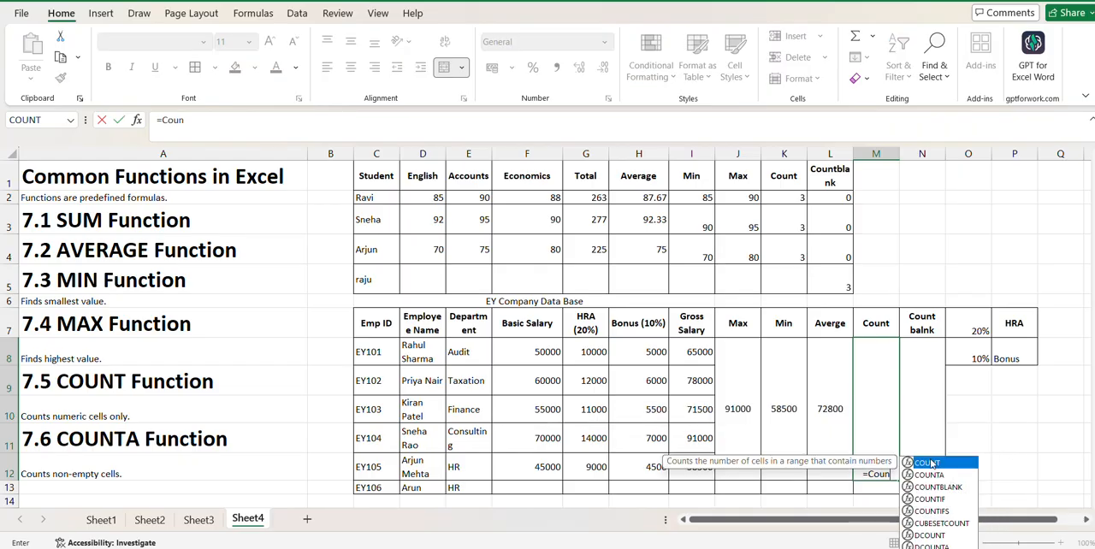
double_click(928, 462)
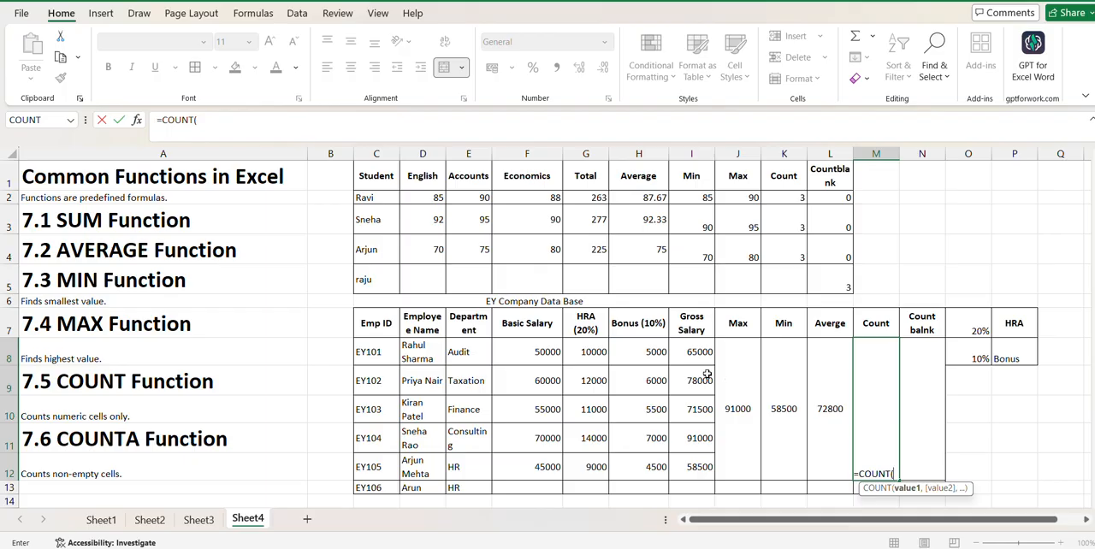
drag(695, 354, 699, 484)
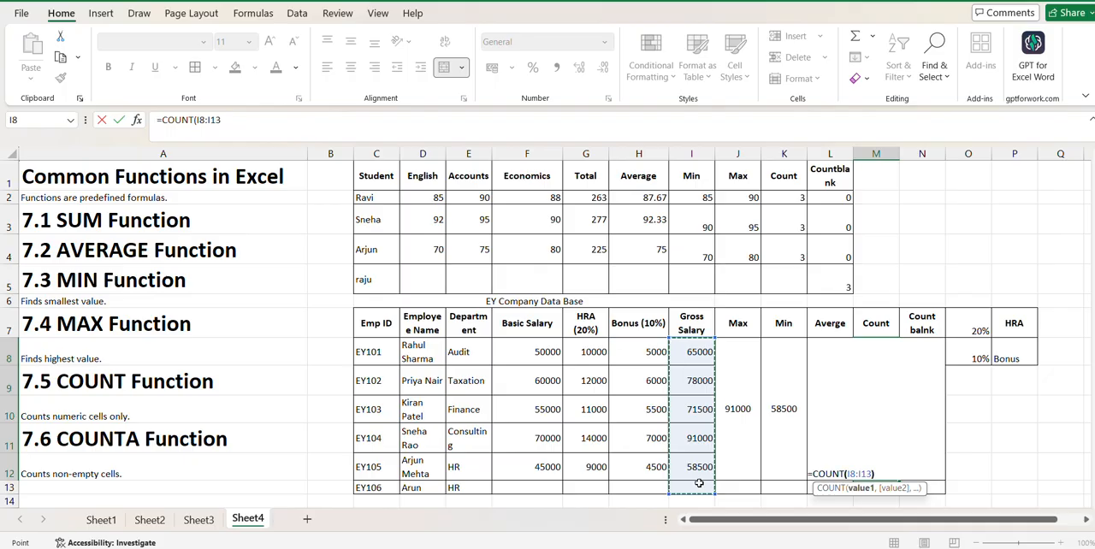
key(Return)
click(870, 461)
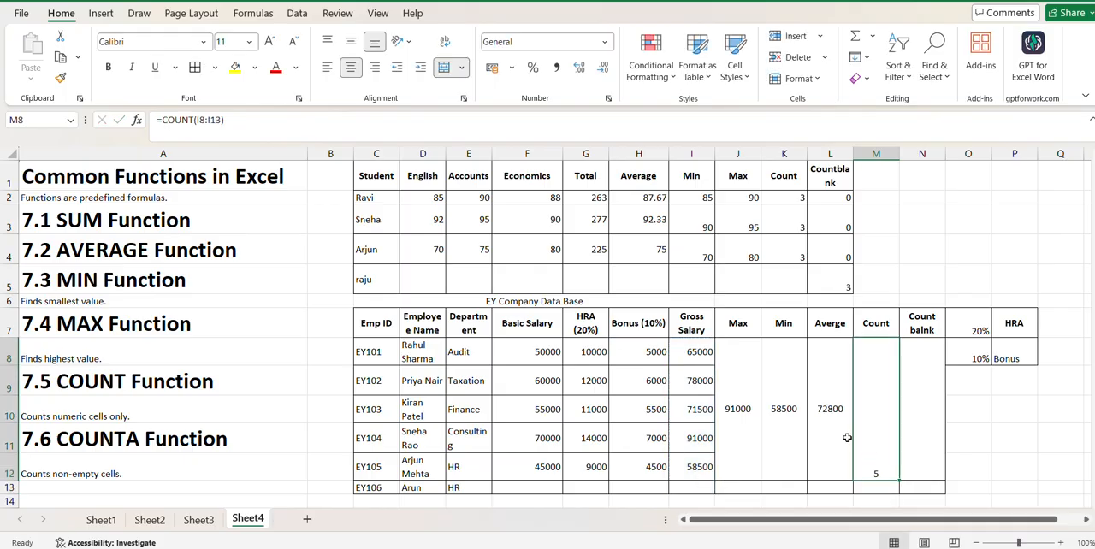
click(351, 43)
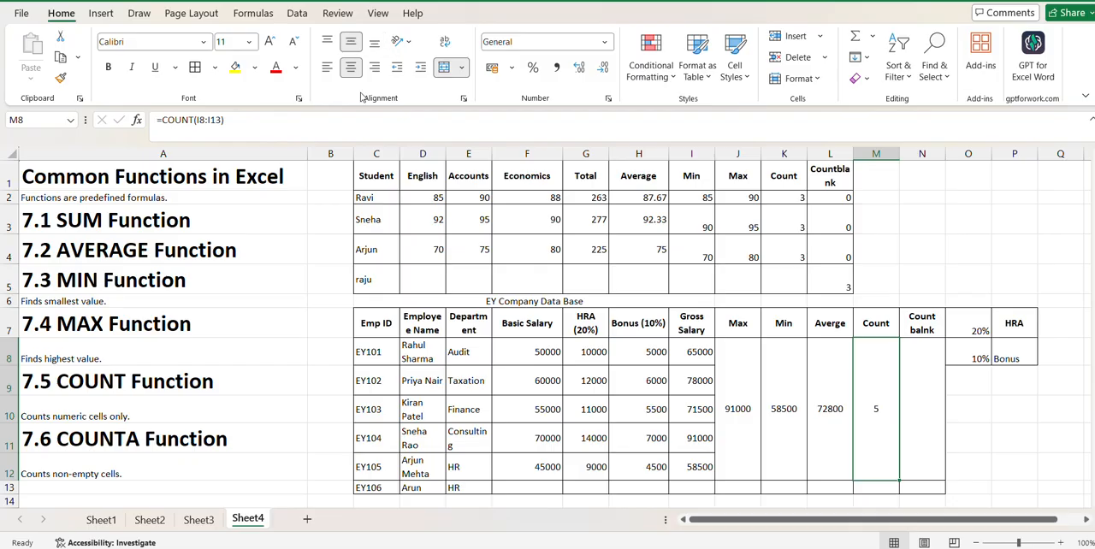
- Number the six employee rows from 1 to 6 in cells B8 to B13
click(347, 349)
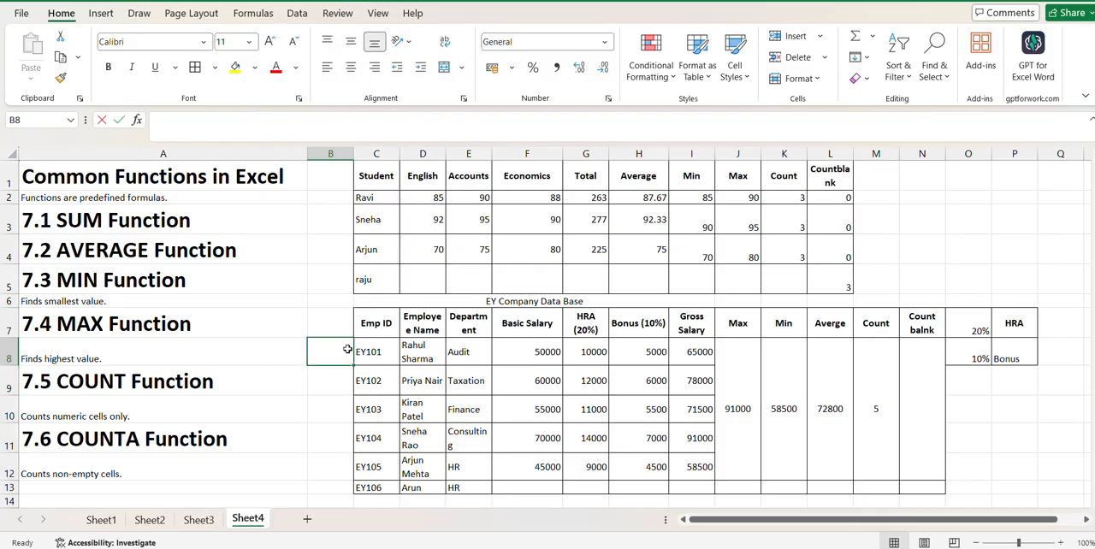
text(1)
key(Return)
text(2)
key(Return)
text(3)
key(Return)
text(4)
key(Return)
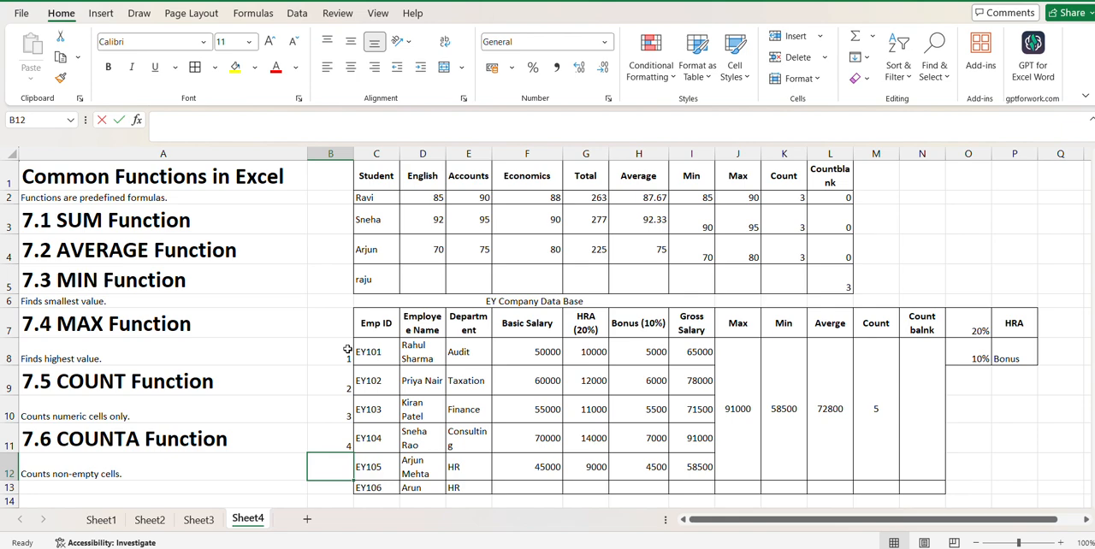
text(5)
key(Return)
text(6)
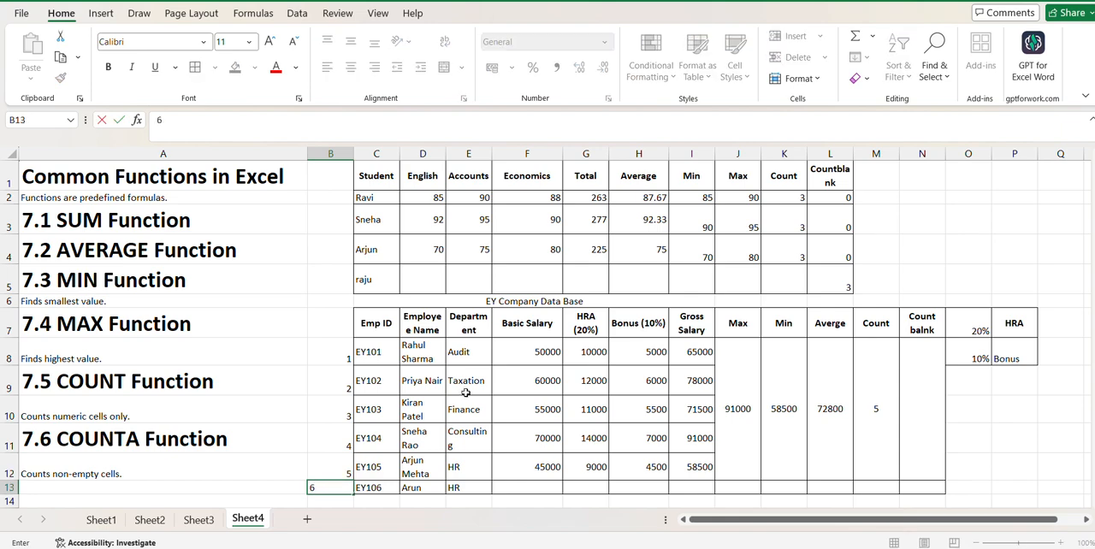
click(989, 435)
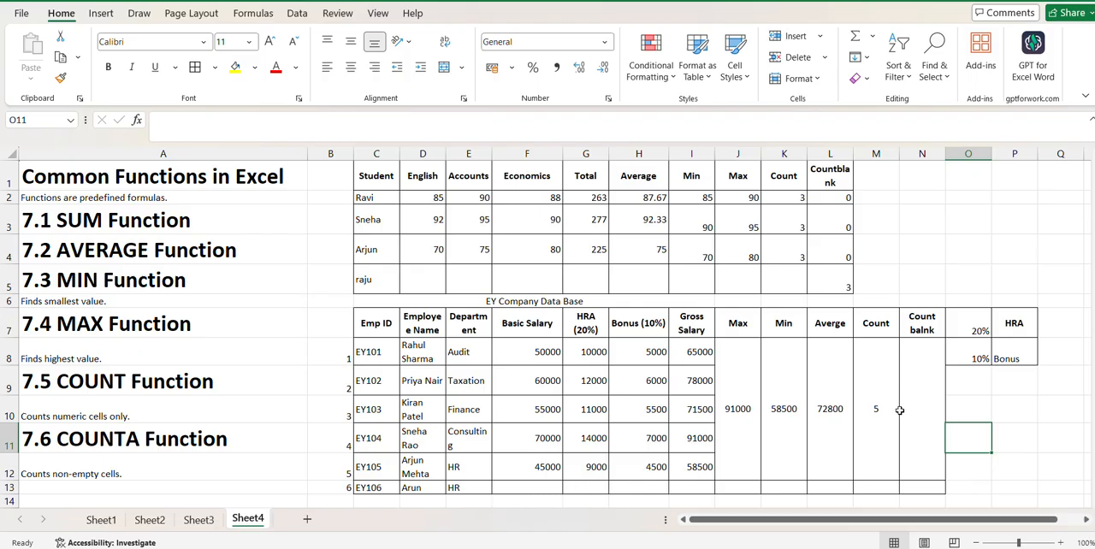
- Count the blank gross salary cells in the merged cell N8 with =COUNTBLANK(I8:I13) and middle-align the result vertically
click(929, 385)
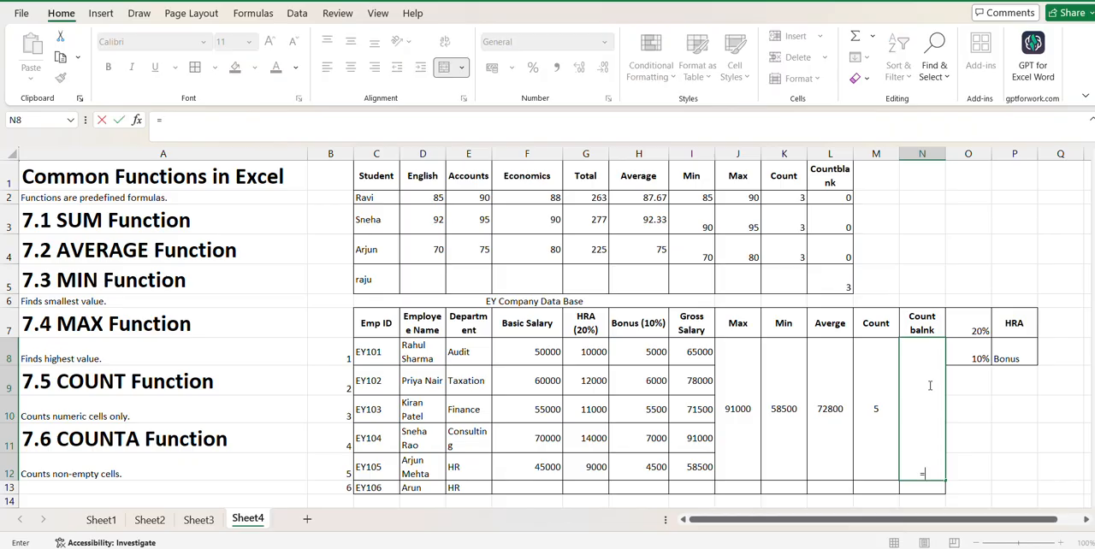
text(=count)
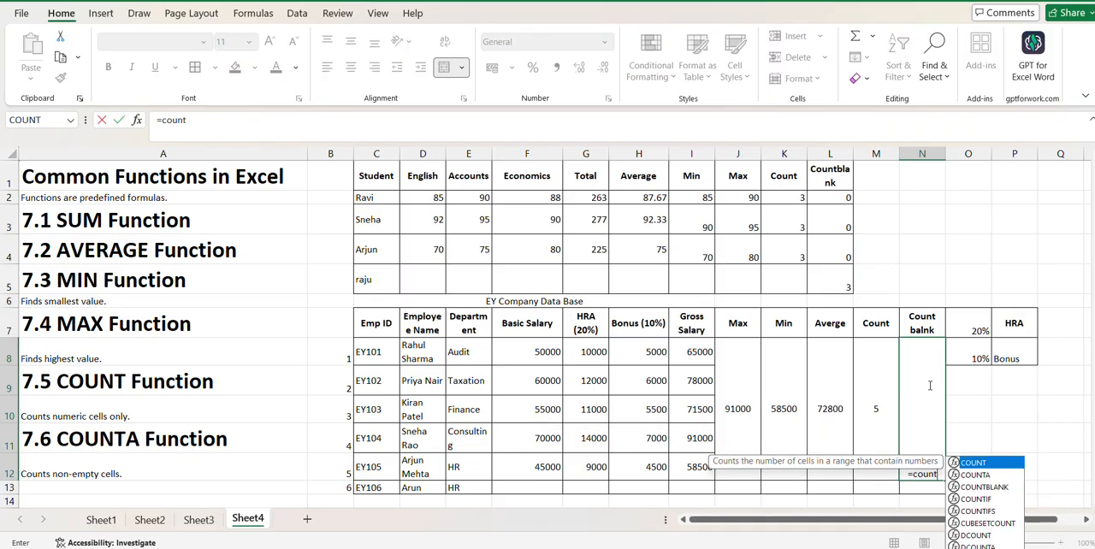
click(961, 488)
double_click(962, 488)
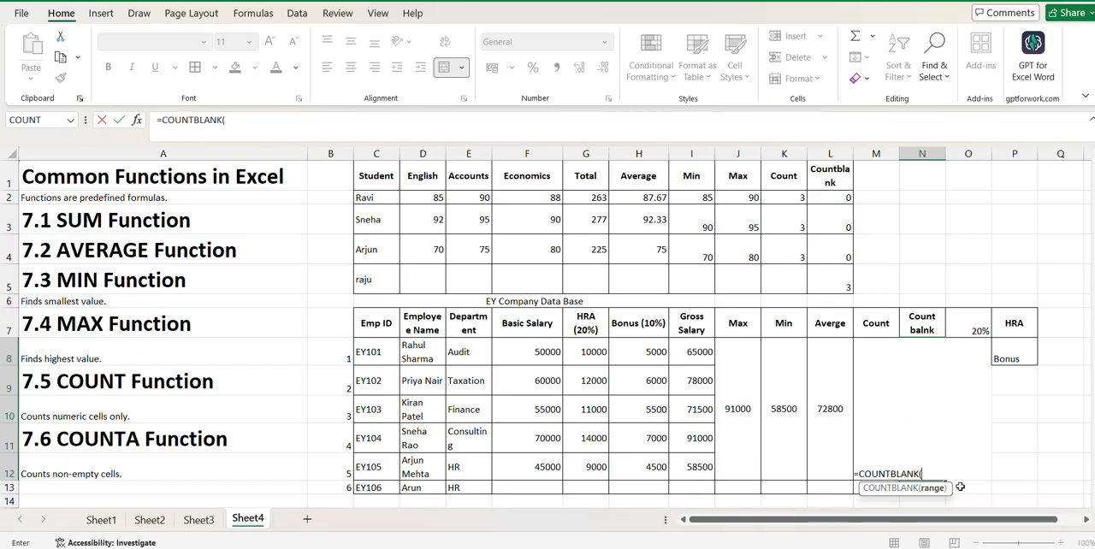
drag(693, 349, 695, 485)
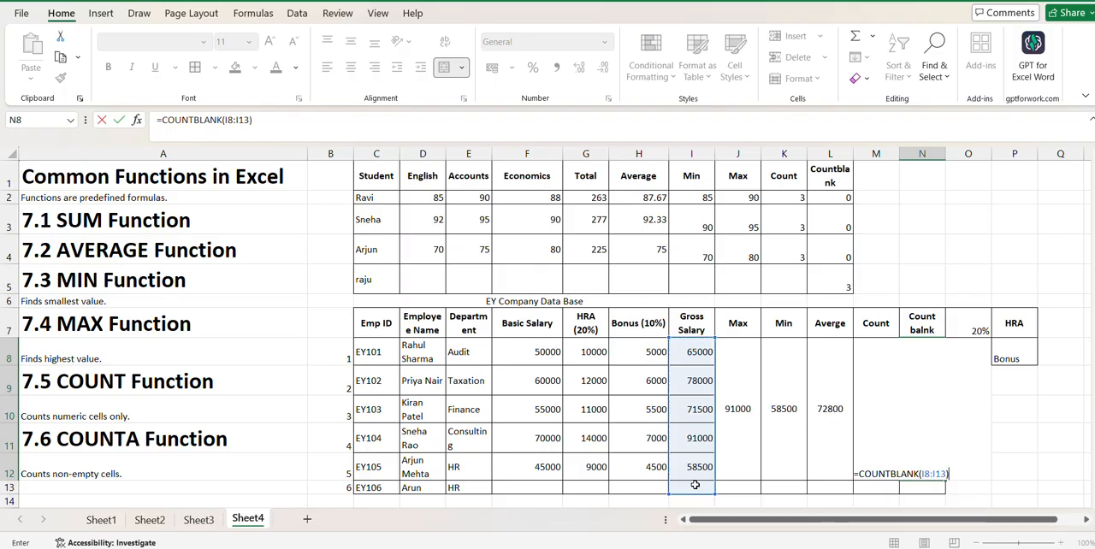
key(Return)
click(903, 466)
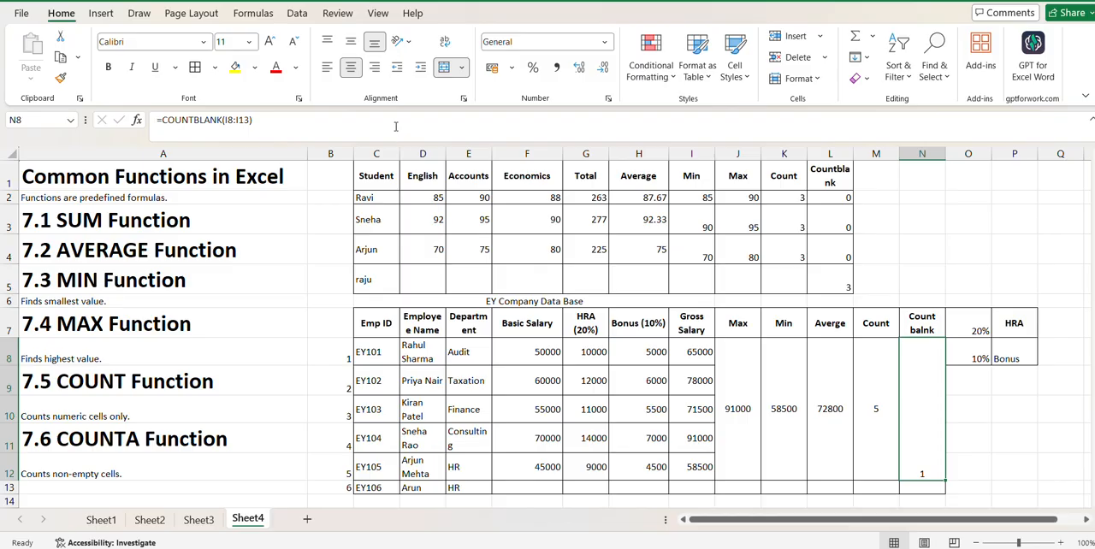
click(349, 41)
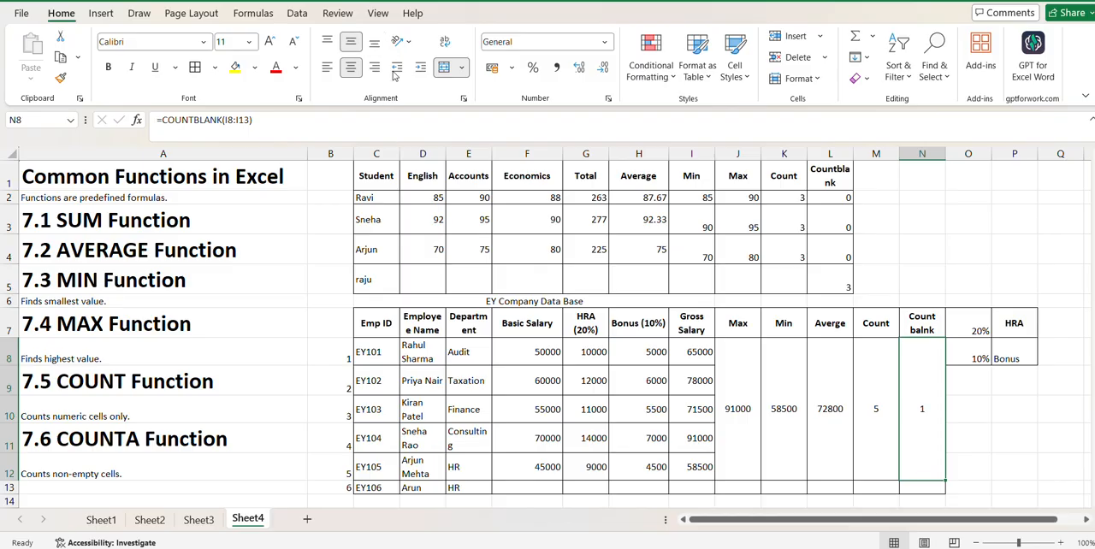
click(1010, 399)
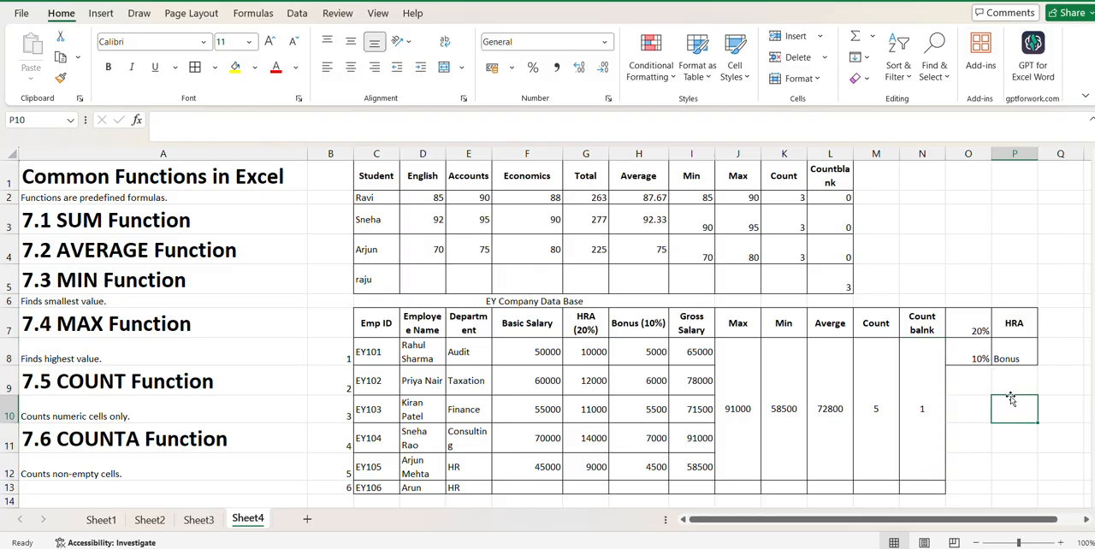